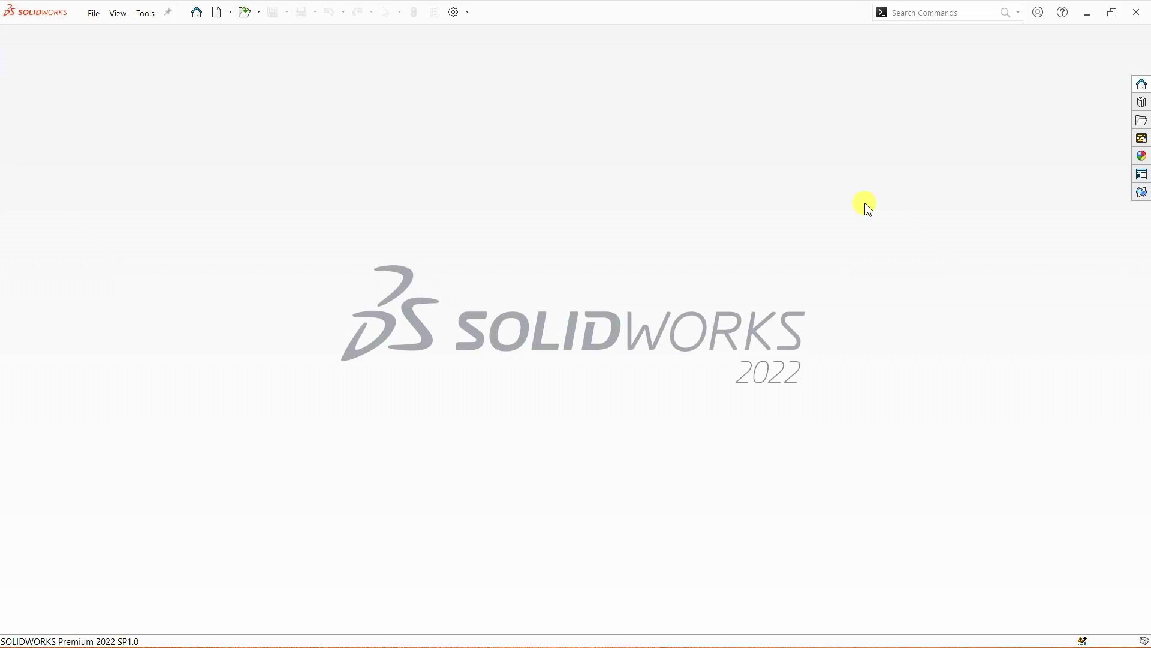
- Create a new part document and start a sketch on the Top plane
{"action": "key", "text": "ctrl+n"}
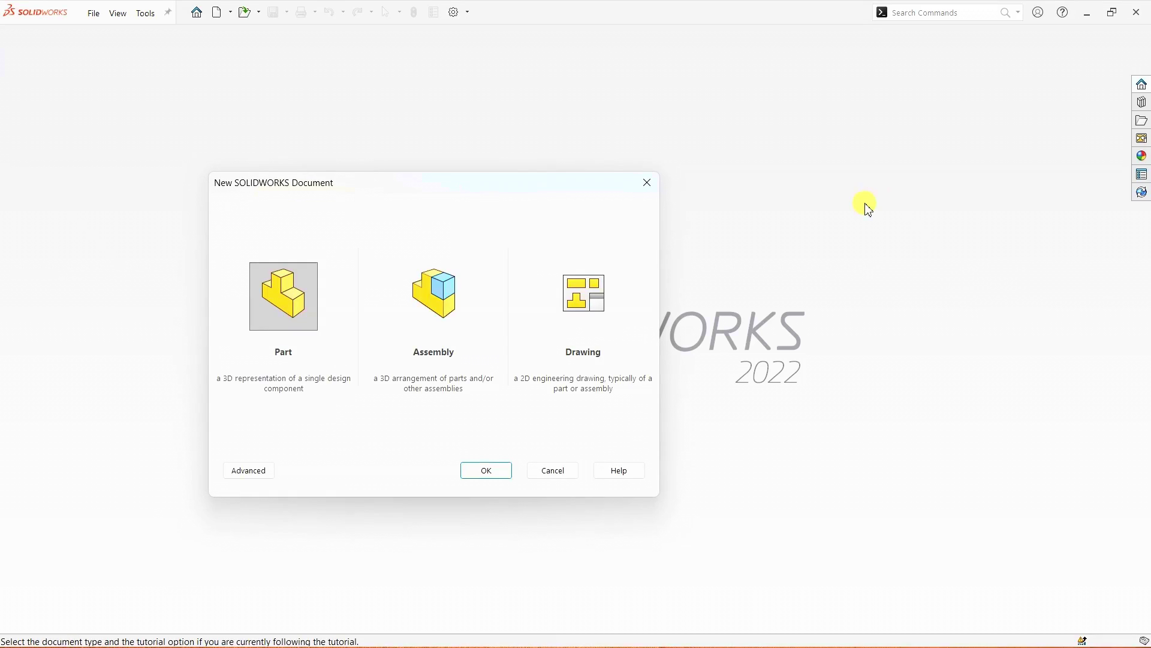
{"action": "left_click", "coordinate": [486, 471]}
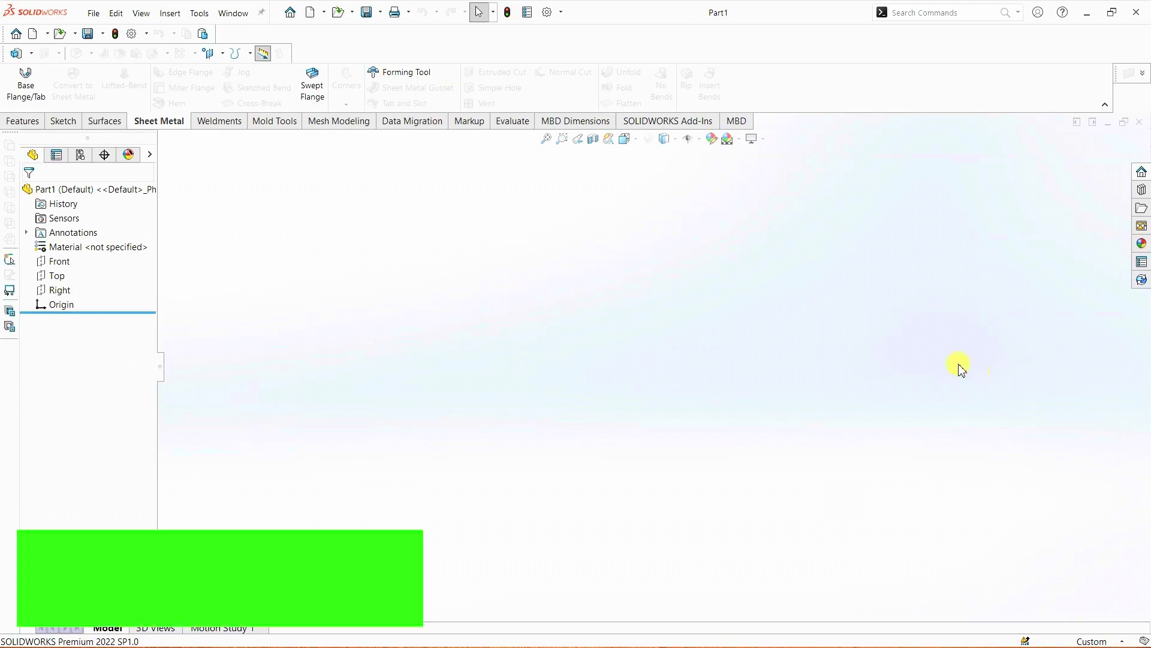
{"action": "left_click", "coordinate": [18, 126]}
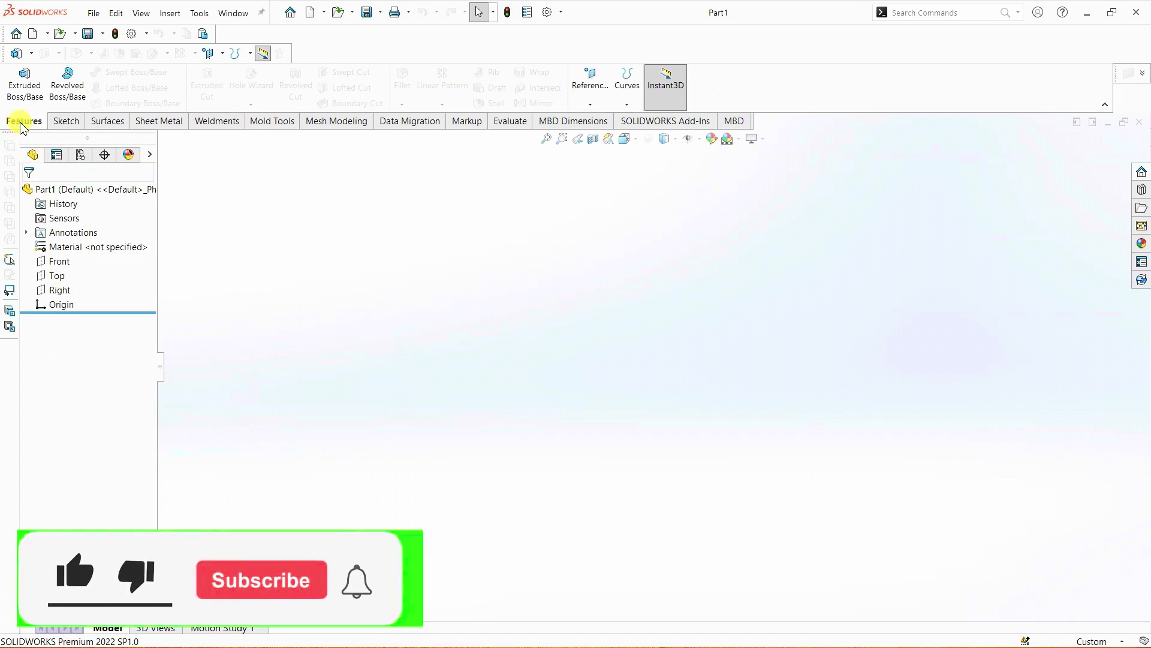
{"action": "left_click", "coordinate": [57, 276]}
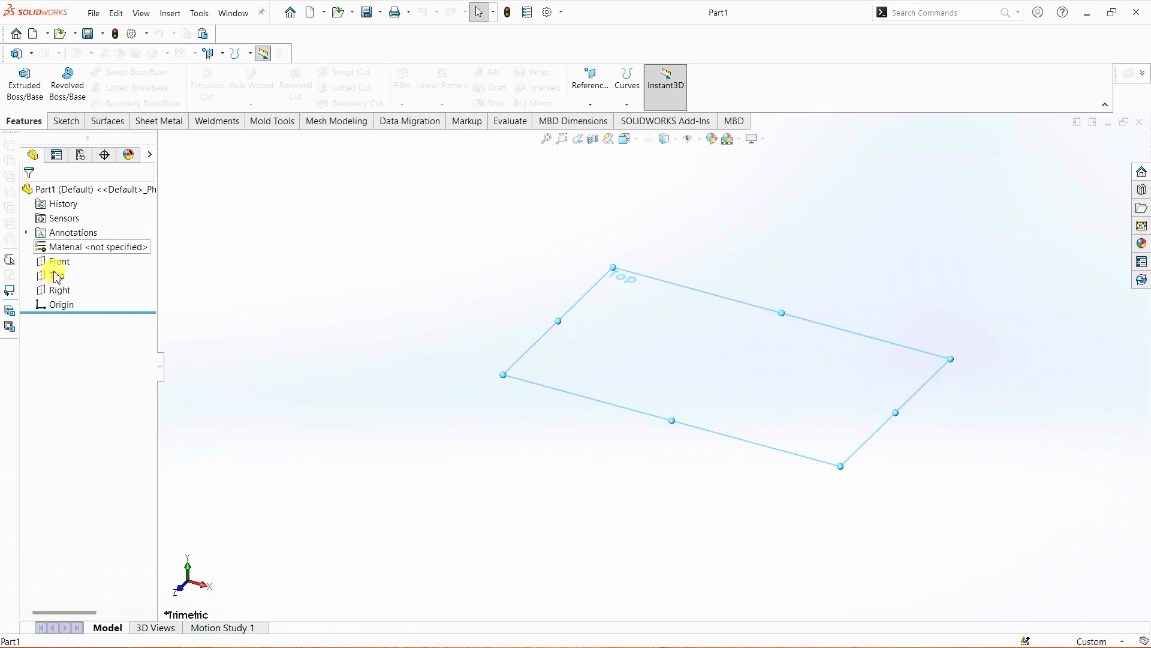
{"action": "right_click", "coordinate": [57, 276]}
{"action": "left_click", "coordinate": [65, 259]}
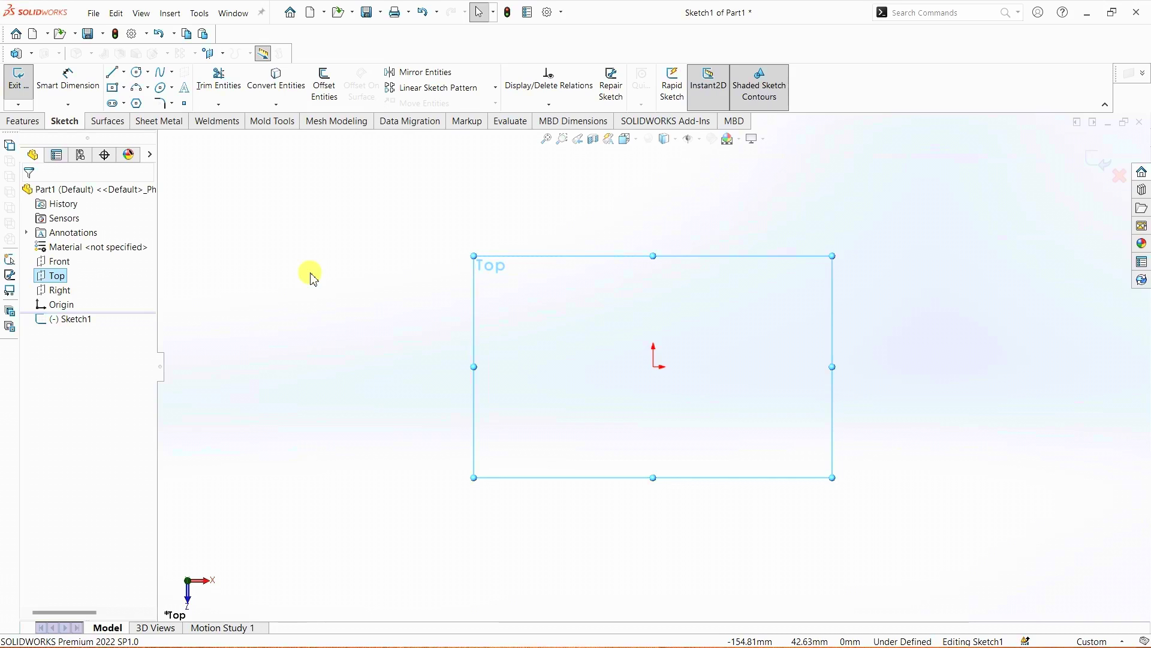
- Sketch a center rectangle about 140 by 79 mm, centred on the origin
{"action": "left_click", "coordinate": [113, 89]}
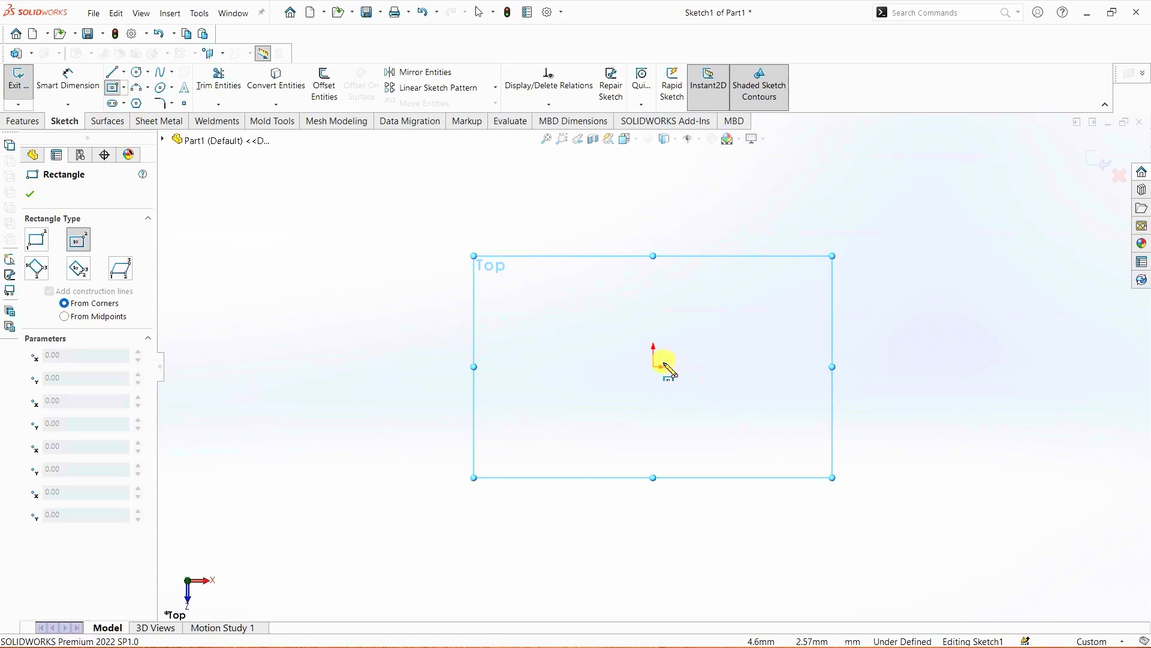
{"action": "left_click", "coordinate": [653, 367]}
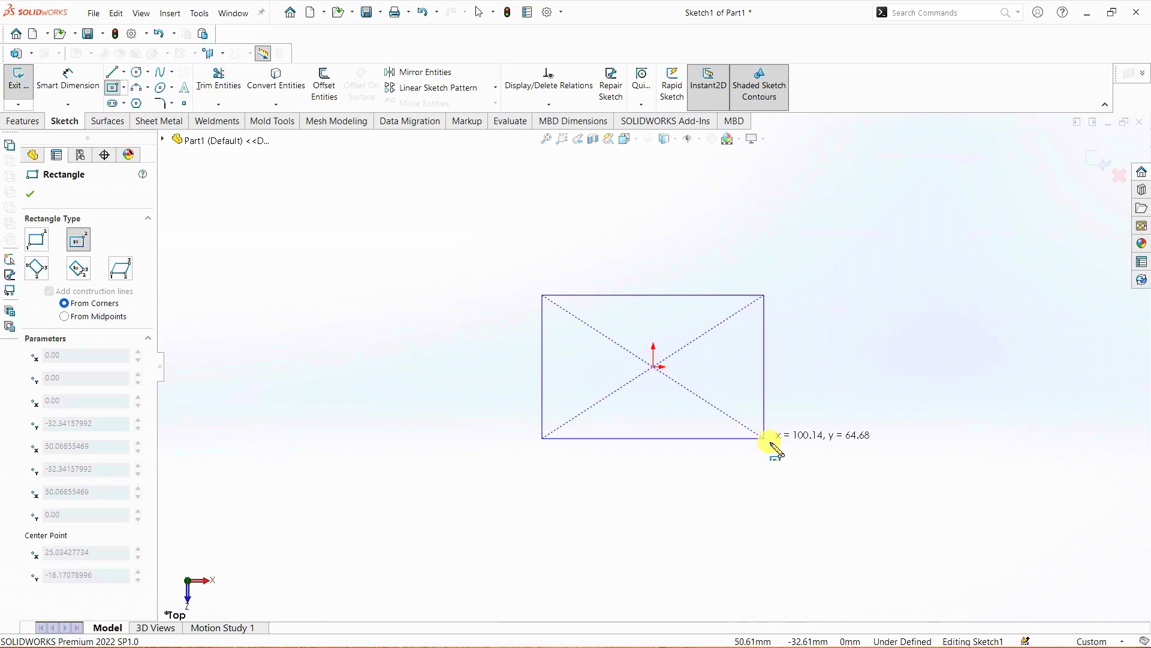
{"action": "left_click", "coordinate": [808, 454]}
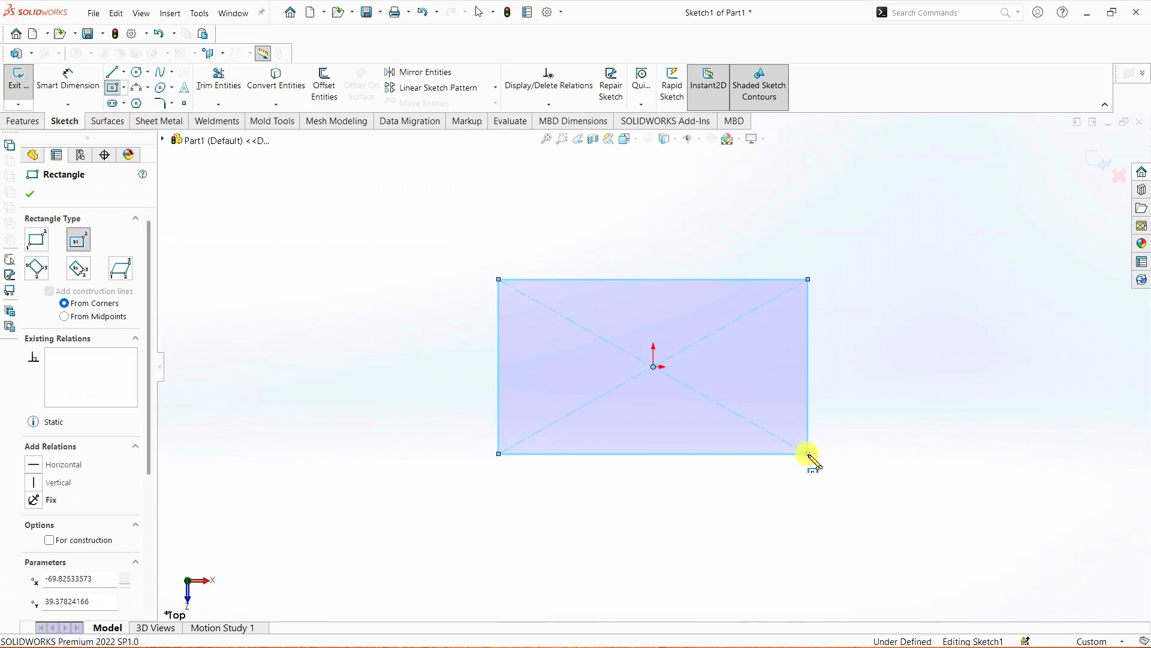
{"action": "left_click", "coordinate": [28, 193]}
- Dimension the rectangle's vertical side to 50 mm and its horizontal side to 75 mm
{"action": "left_click", "coordinate": [74, 79]}
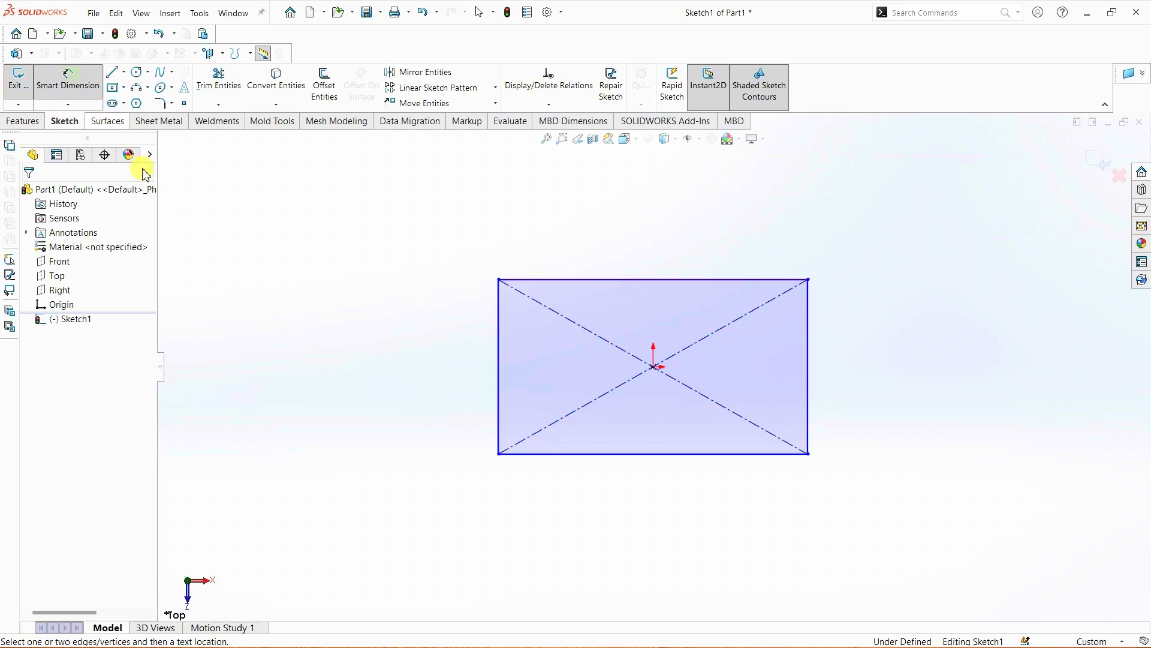
{"action": "left_click", "coordinate": [503, 364]}
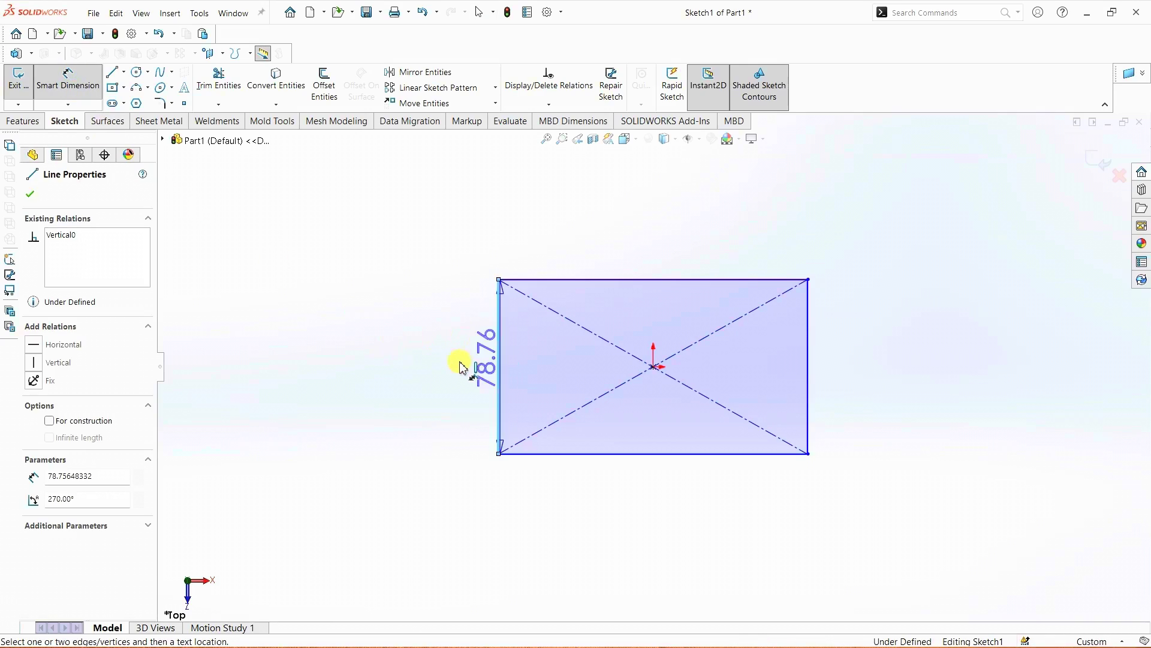
{"action": "left_click", "coordinate": [447, 361]}
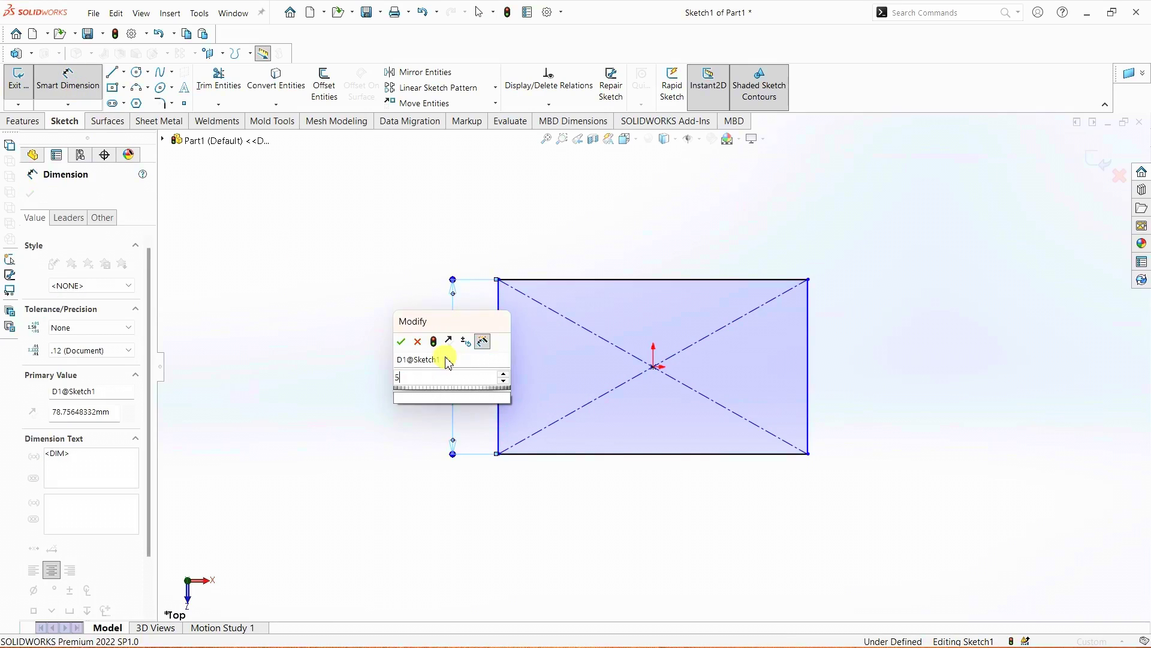
{"action": "type", "text": "50"}
{"action": "key", "text": "Return"}
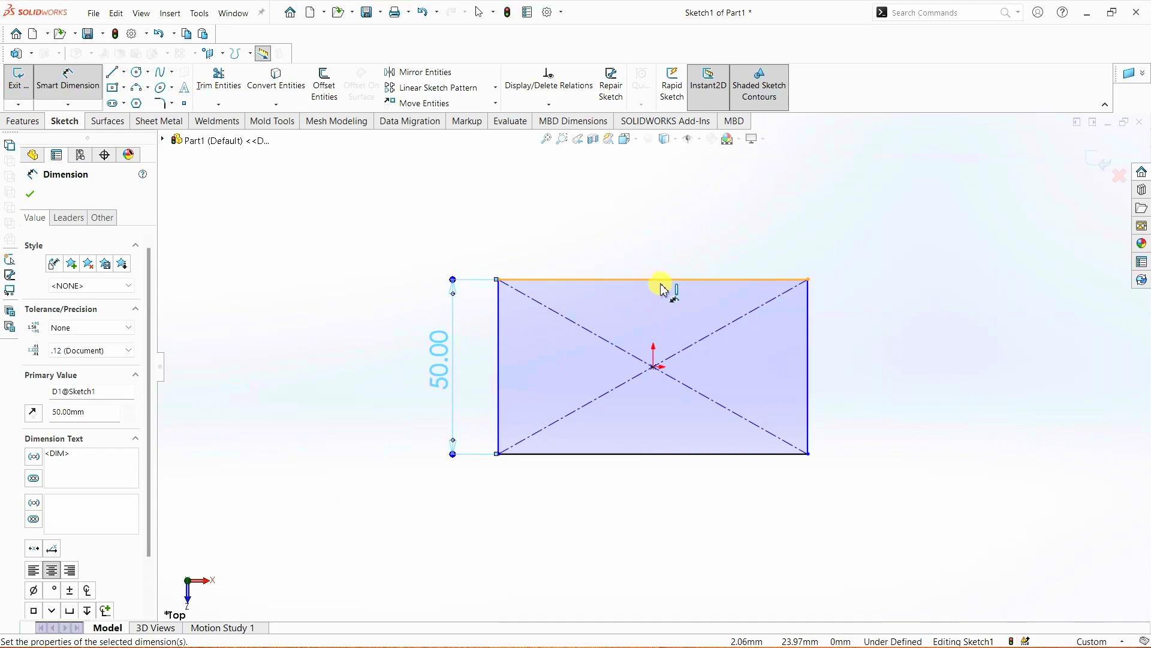
{"action": "left_click", "coordinate": [667, 280]}
{"action": "left_click", "coordinate": [667, 240]}
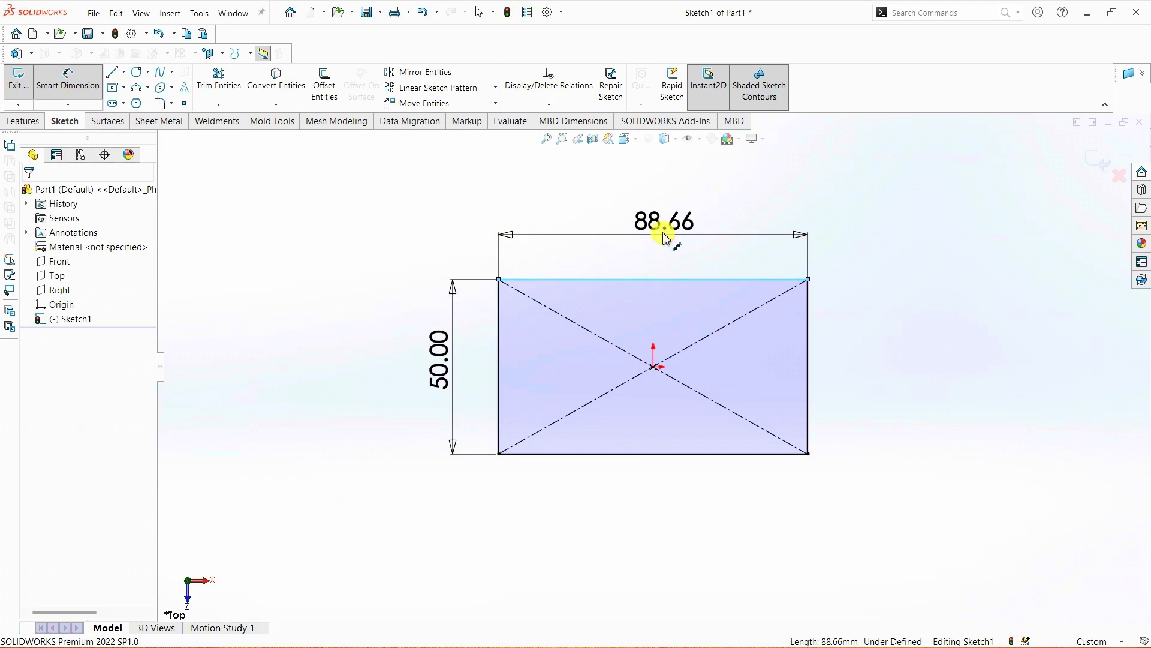
{"action": "type", "text": "75"}
{"action": "key", "text": "Return"}
{"action": "left_click", "coordinate": [27, 195]}
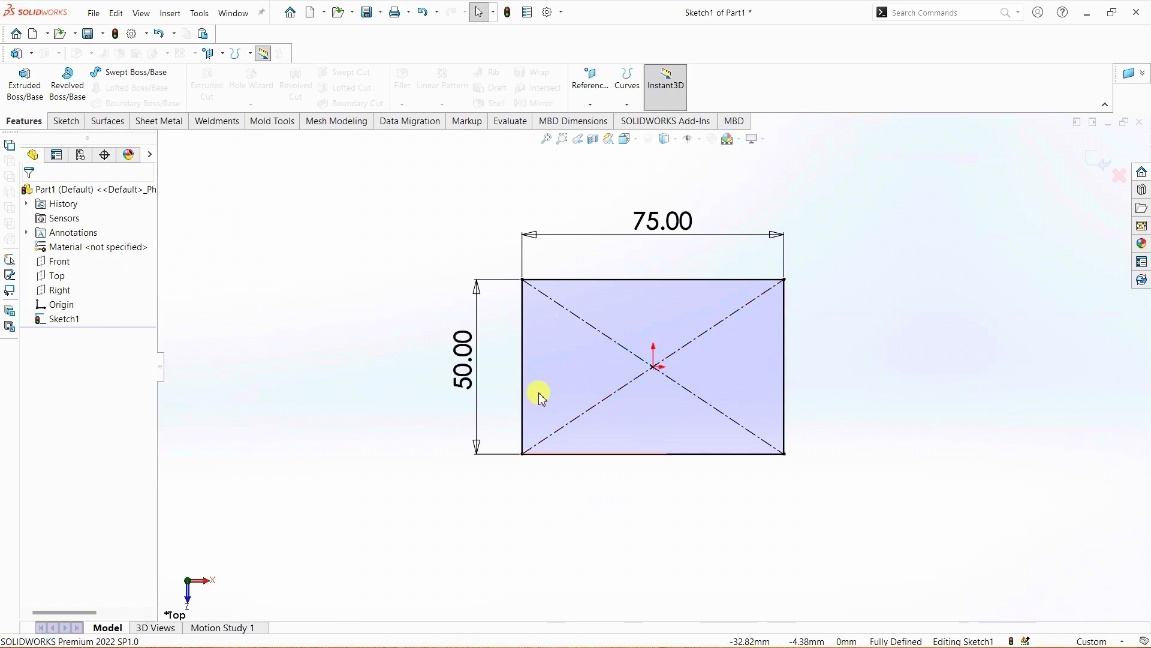
- Hide the Sheet Metal command set from the CommandManager and enable it again
{"action": "left_click", "coordinate": [167, 128]}
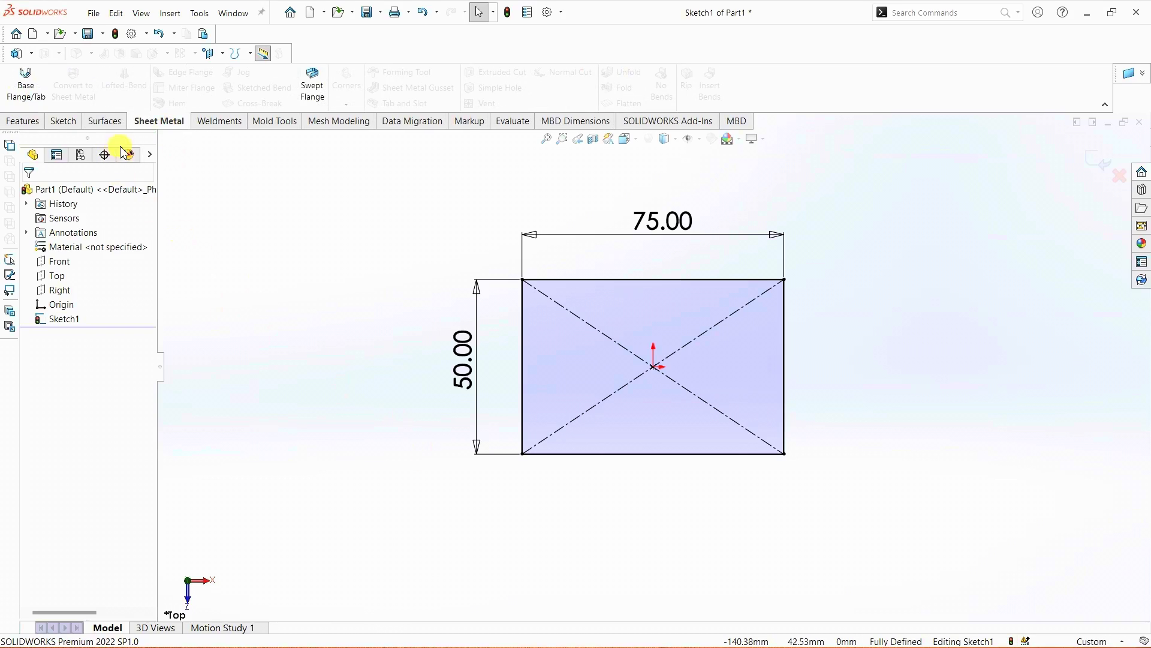
{"action": "right_click", "coordinate": [823, 91]}
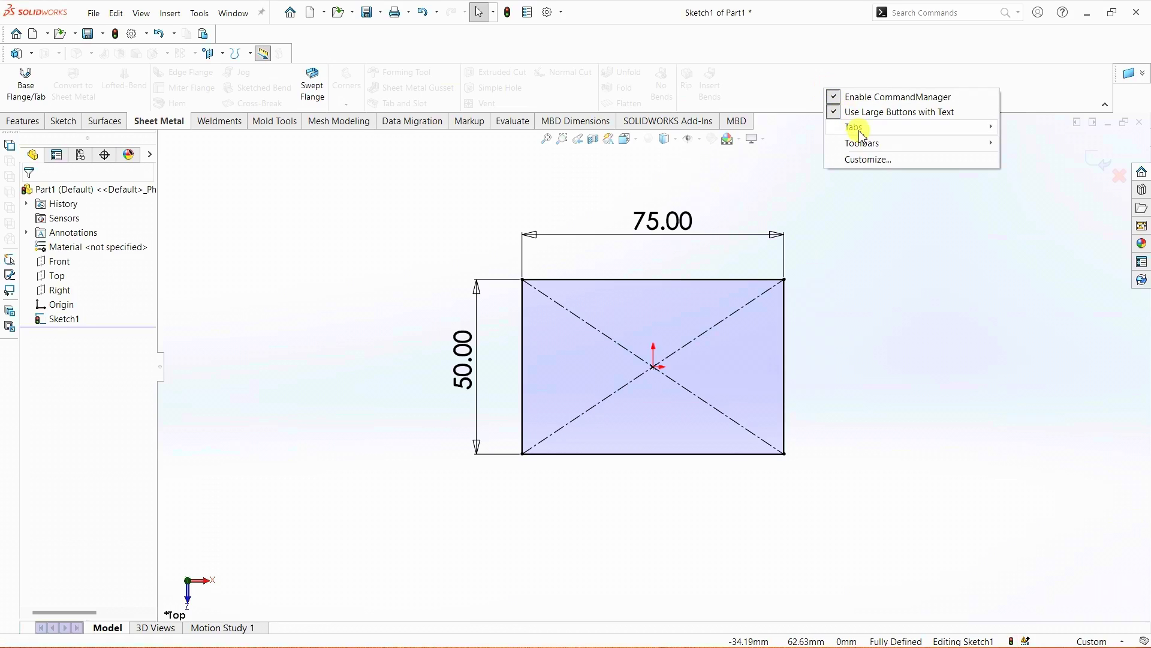
{"action": "mouse_move", "coordinate": [861, 133]}
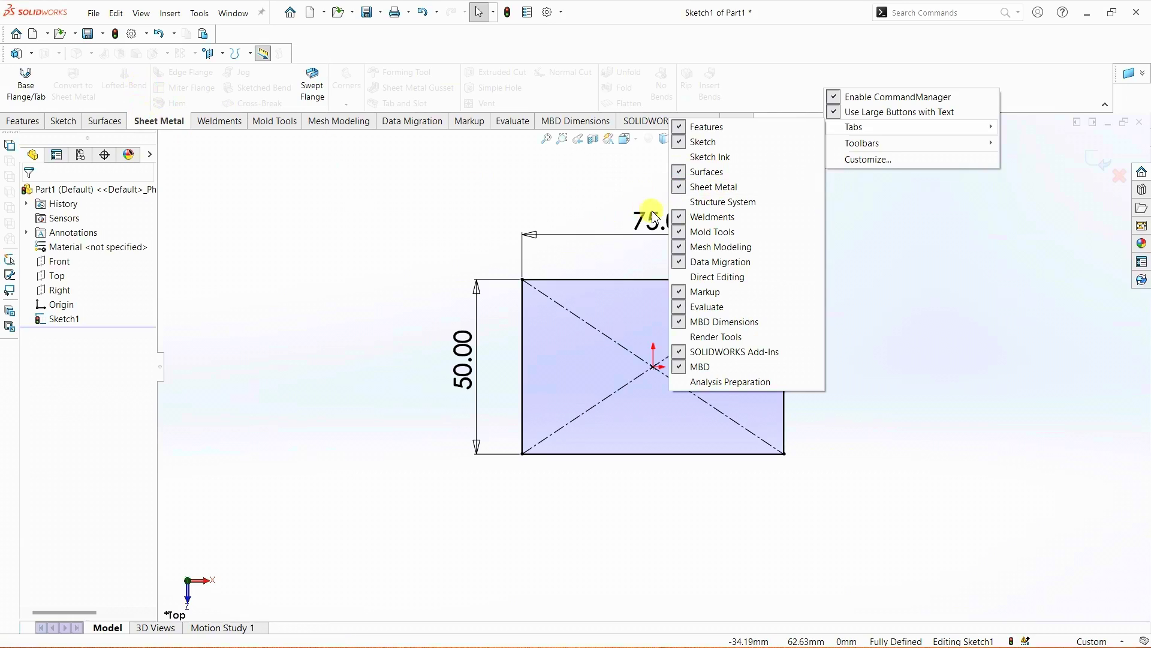
{"action": "left_click", "coordinate": [680, 187]}
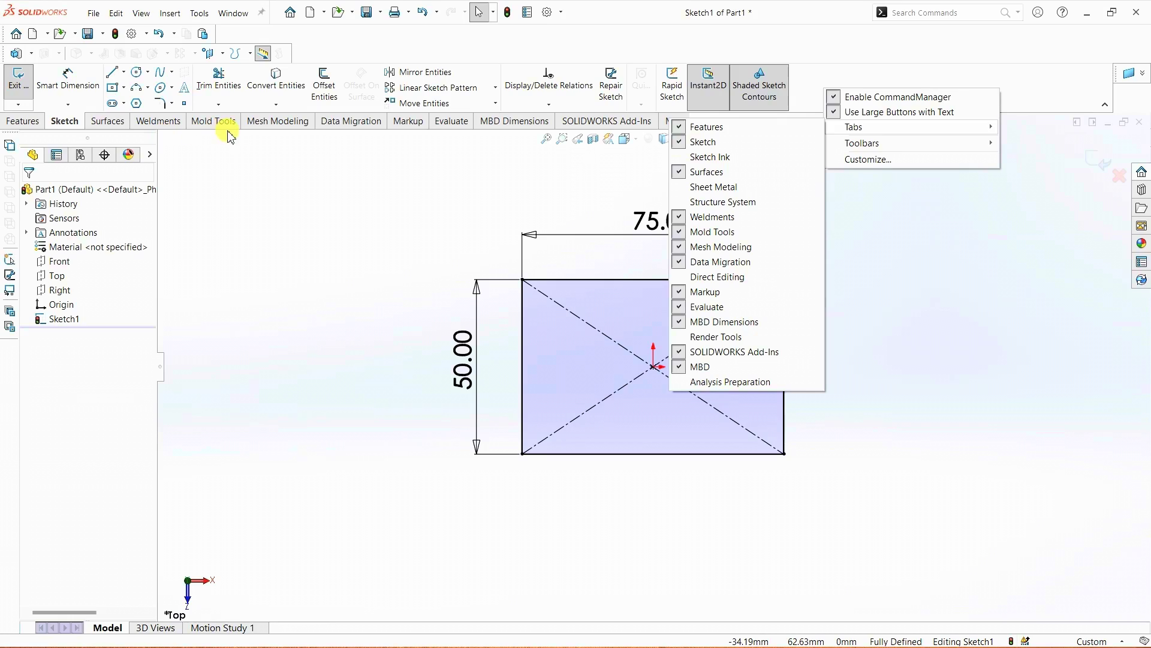
{"action": "left_click", "coordinate": [680, 188]}
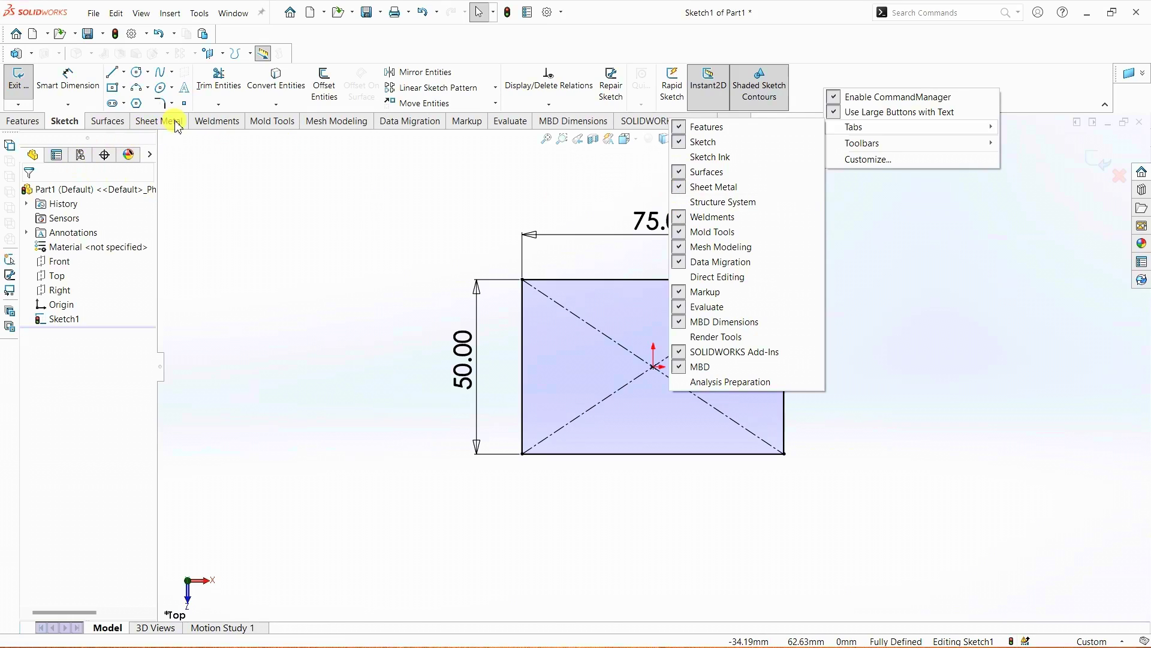
{"action": "left_click", "coordinate": [946, 275]}
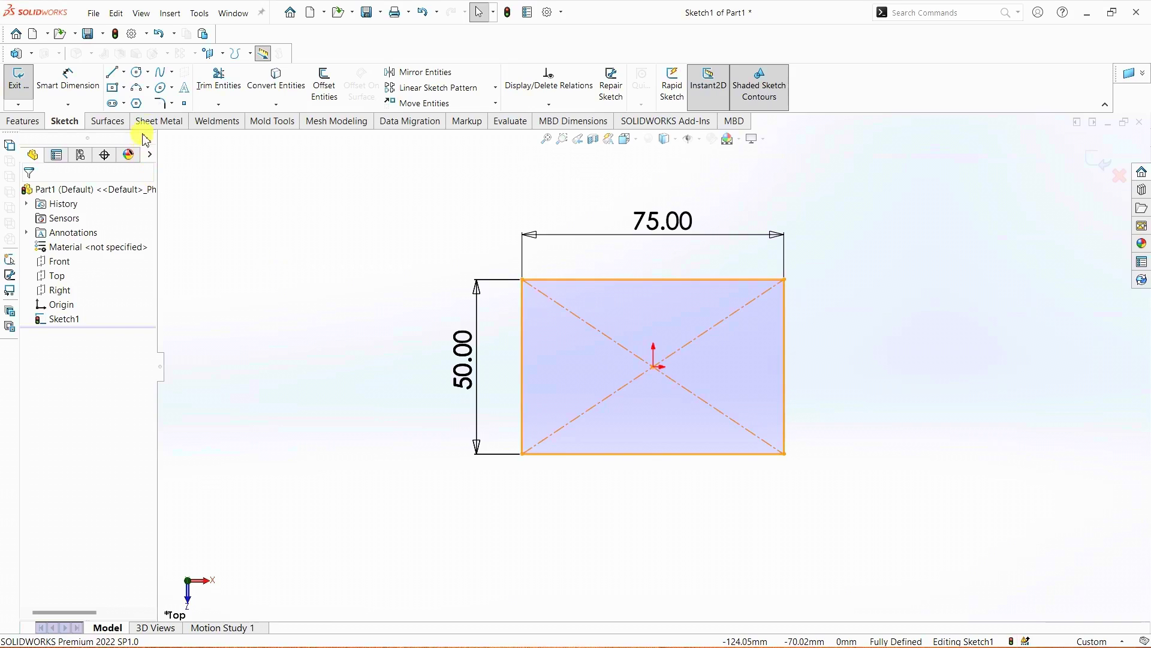
{"action": "mouse_move", "coordinate": [900, 83]}
{"action": "right_mouse_down"}
{"action": "mouse_move", "coordinate": [874, 136]}
{"action": "mouse_move", "coordinate": [875, 264]}
{"action": "right_mouse_up"}
{"action": "left_click", "coordinate": [380, 198]}
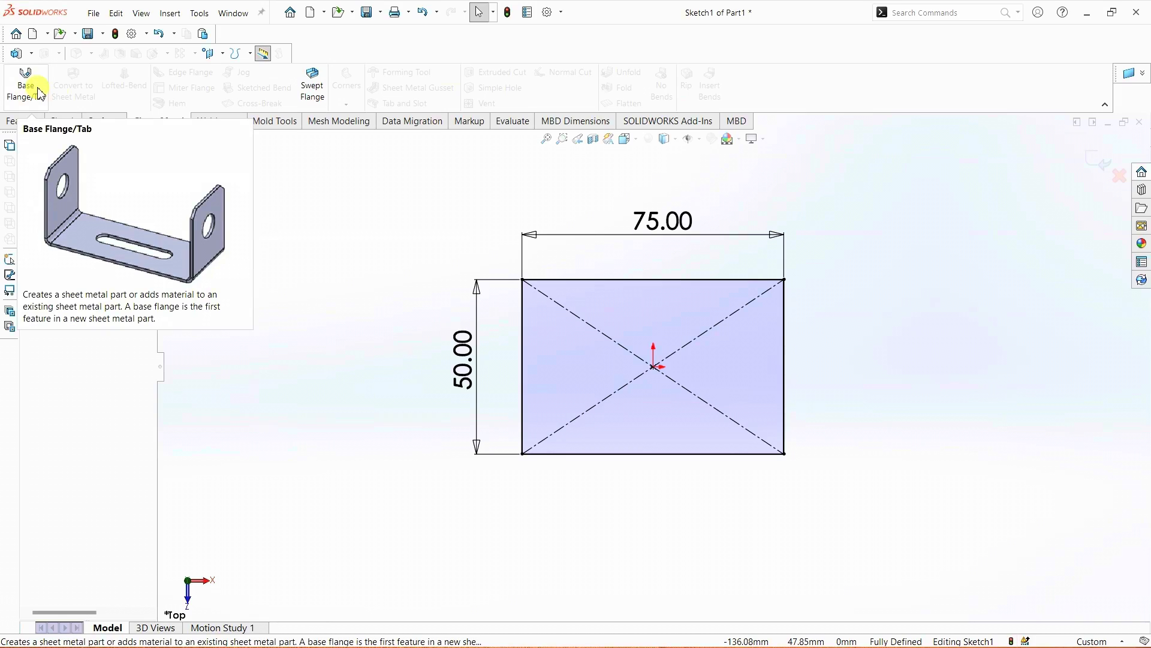
- Create a base flange from the rectangle sketch with a thickness of 1.5 mm, leaving its direction unreversed
{"action": "left_click", "coordinate": [23, 100]}
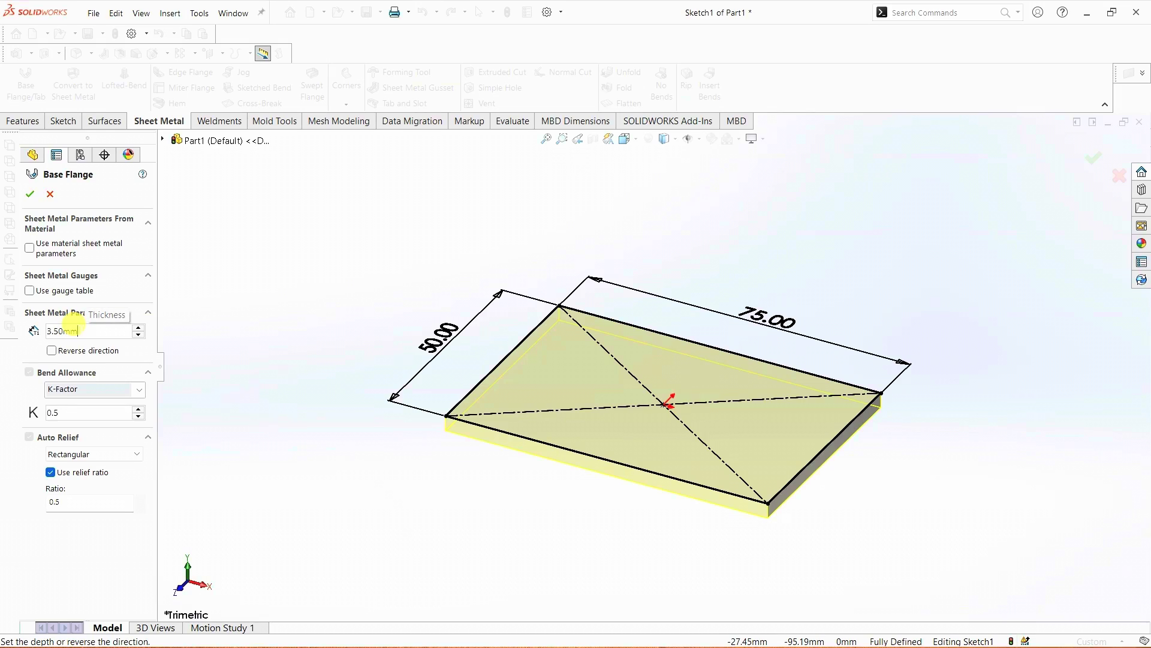
{"action": "type", "text": "1.5"}
{"action": "key", "text": "Return"}
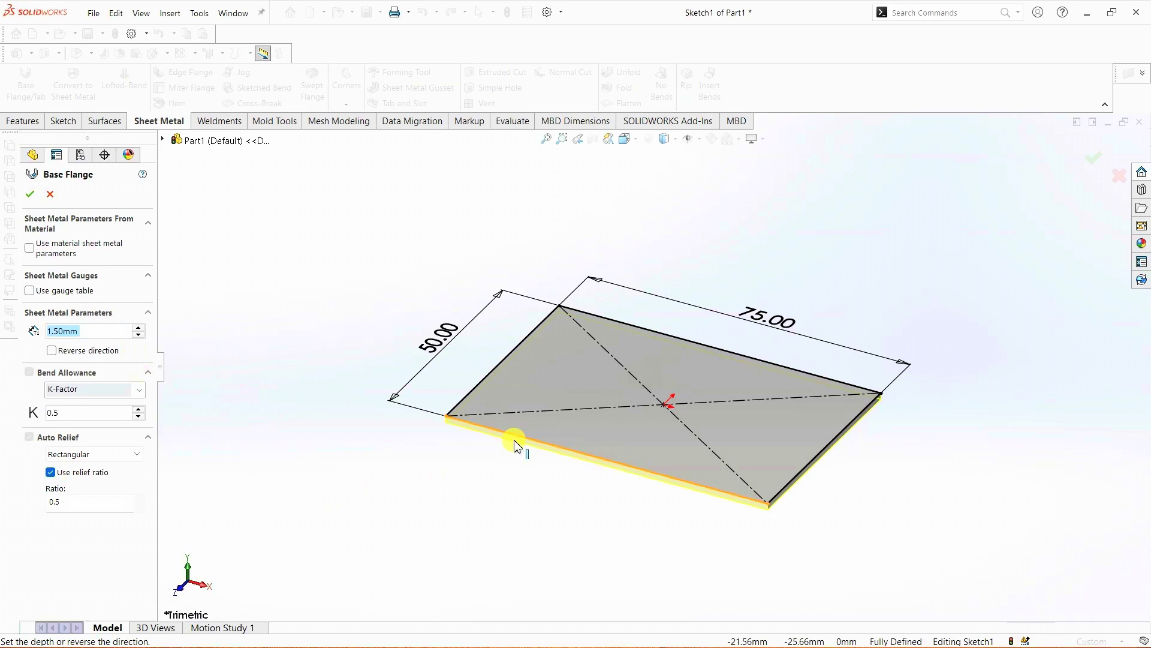
{"action": "scroll", "coordinate": [522, 443], "scroll_direction": "down", "scroll_amount": 5}
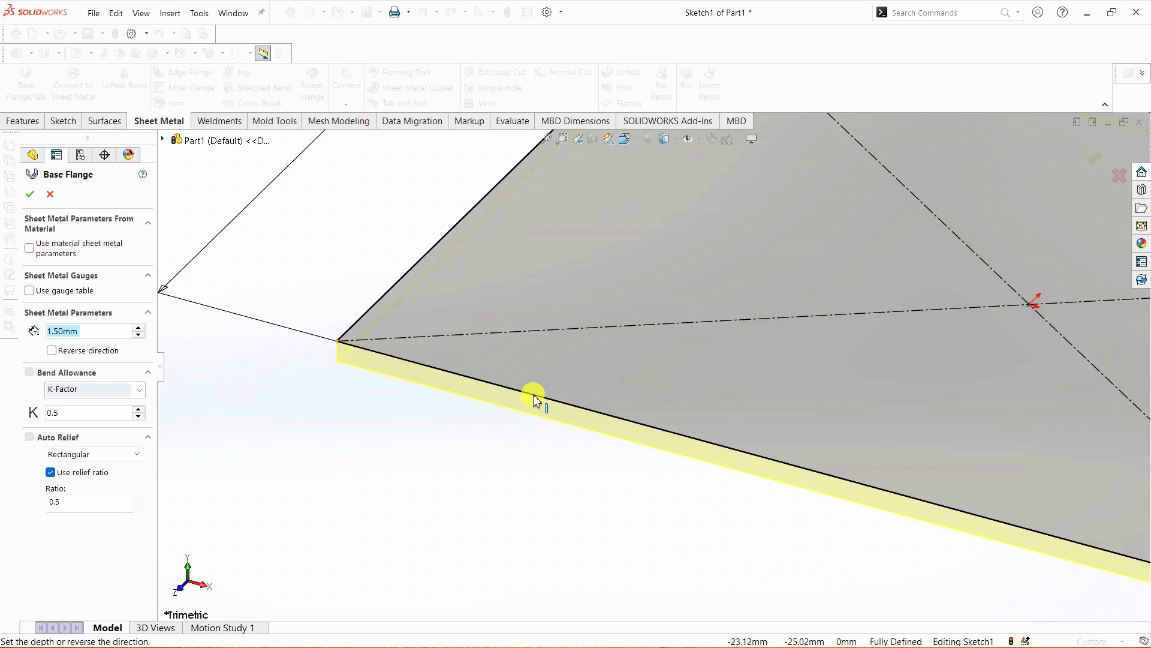
{"action": "key", "text": "f"}
{"action": "left_click", "coordinate": [52, 351]}
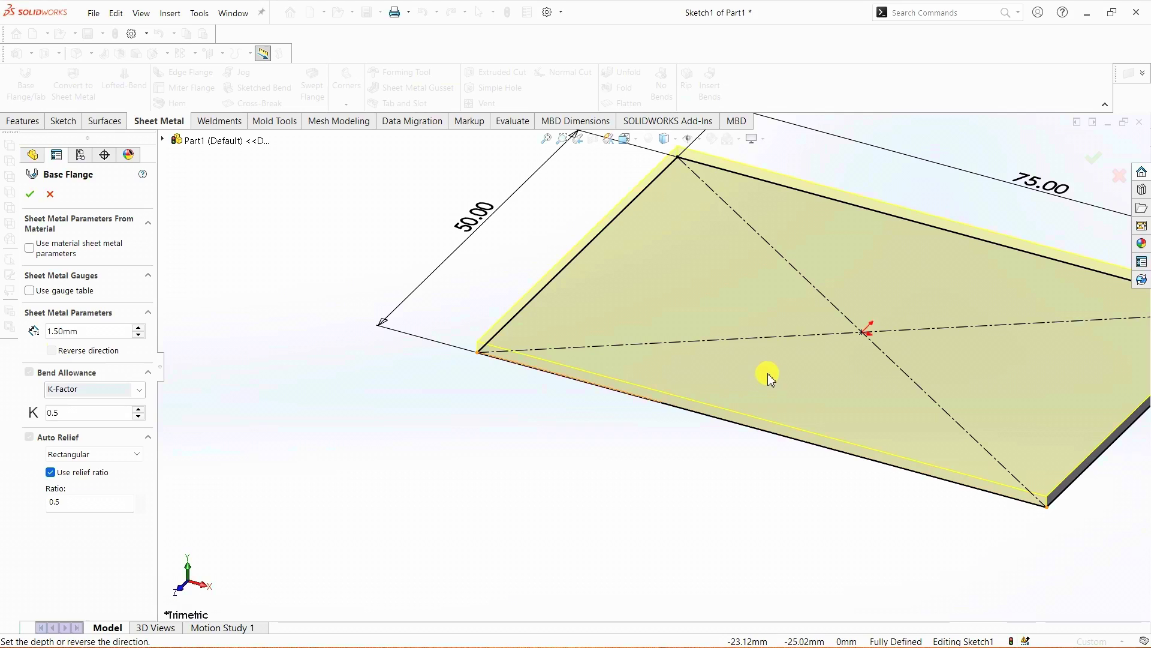
{"action": "left_click", "coordinate": [53, 351]}
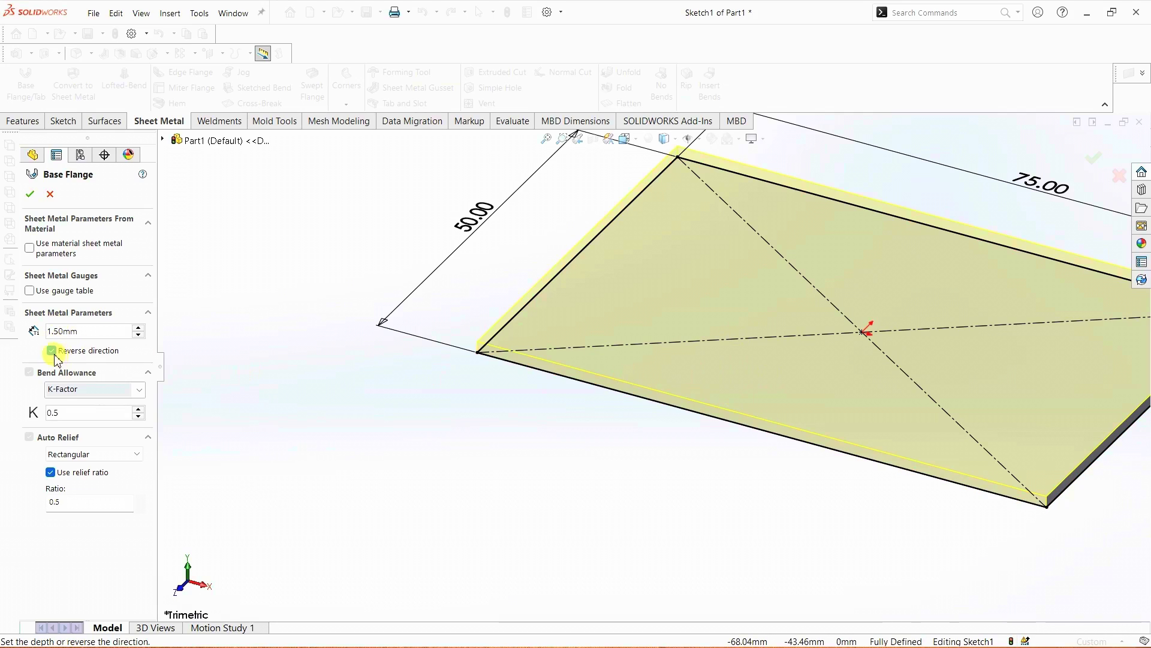
{"action": "left_click", "coordinate": [53, 351]}
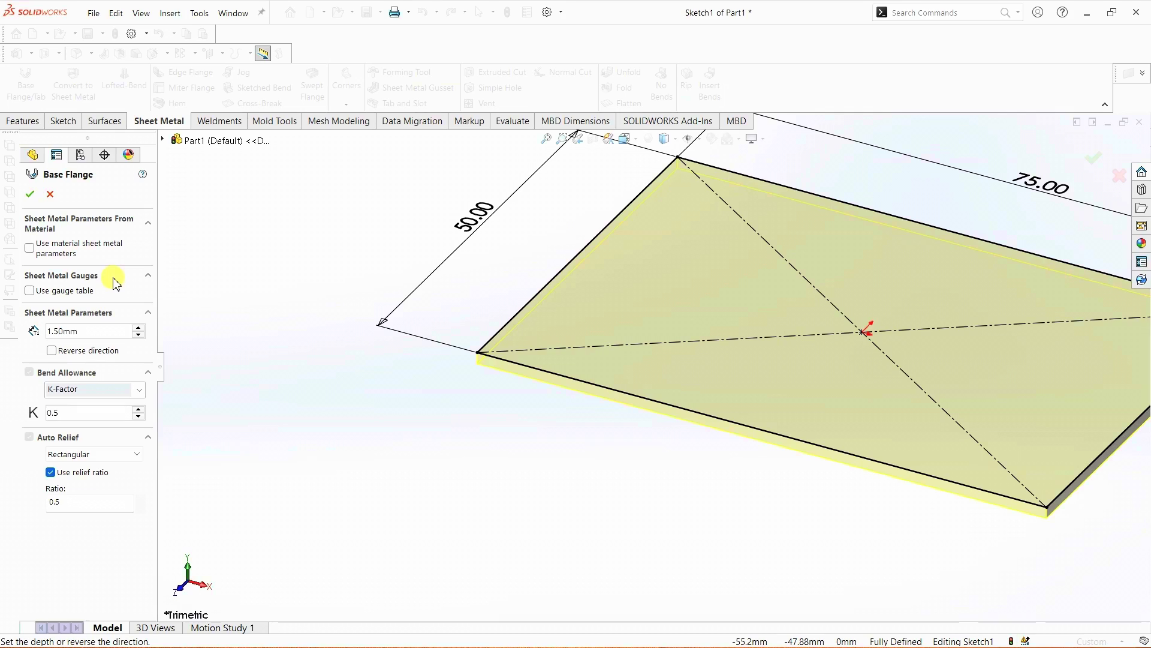
{"action": "left_click", "coordinate": [29, 195]}
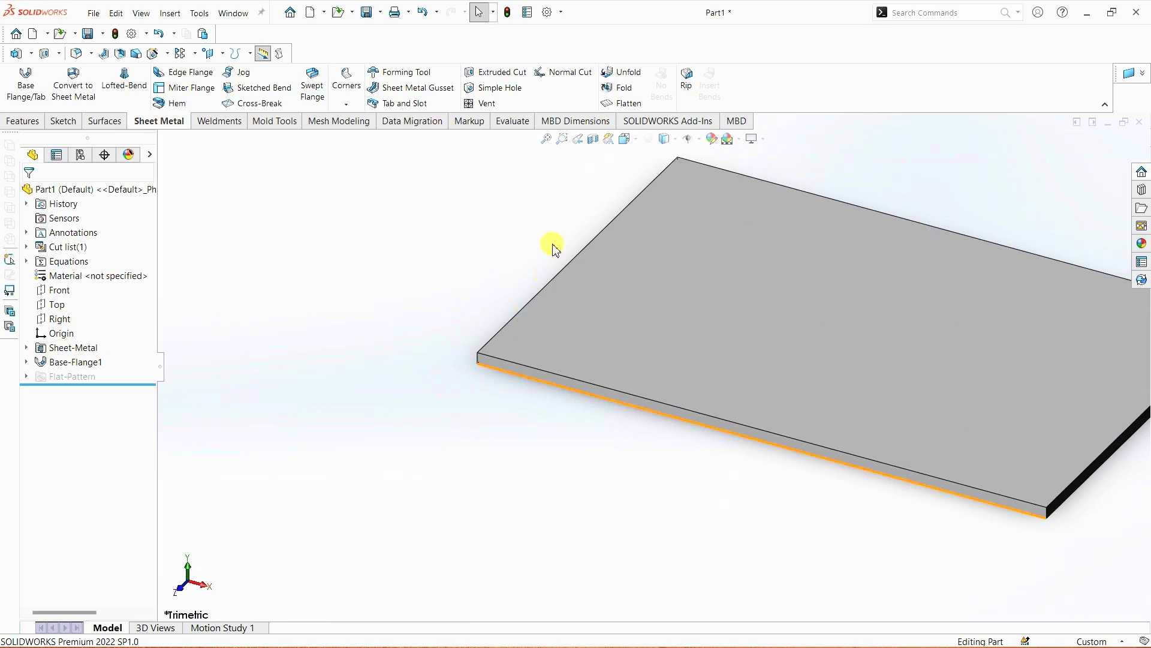
- Start an edge flange on the base flange's upper back-left short edge in isometric view, extending upward by 20 mm
{"action": "left_click", "coordinate": [626, 139]}
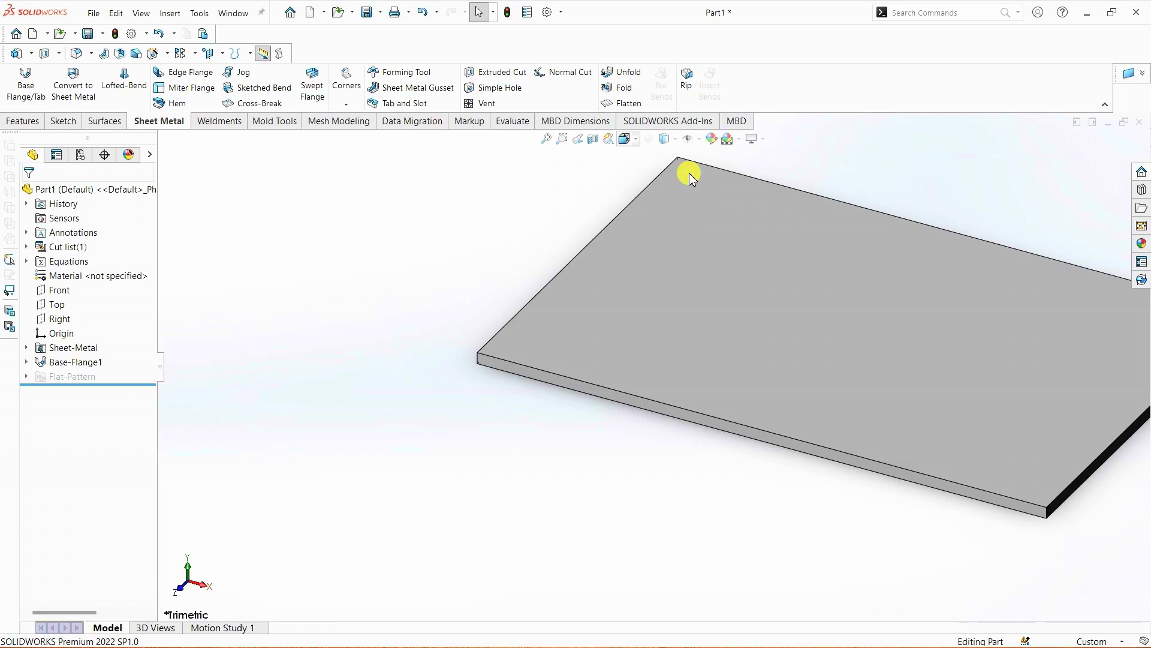
{"action": "left_click", "coordinate": [694, 172]}
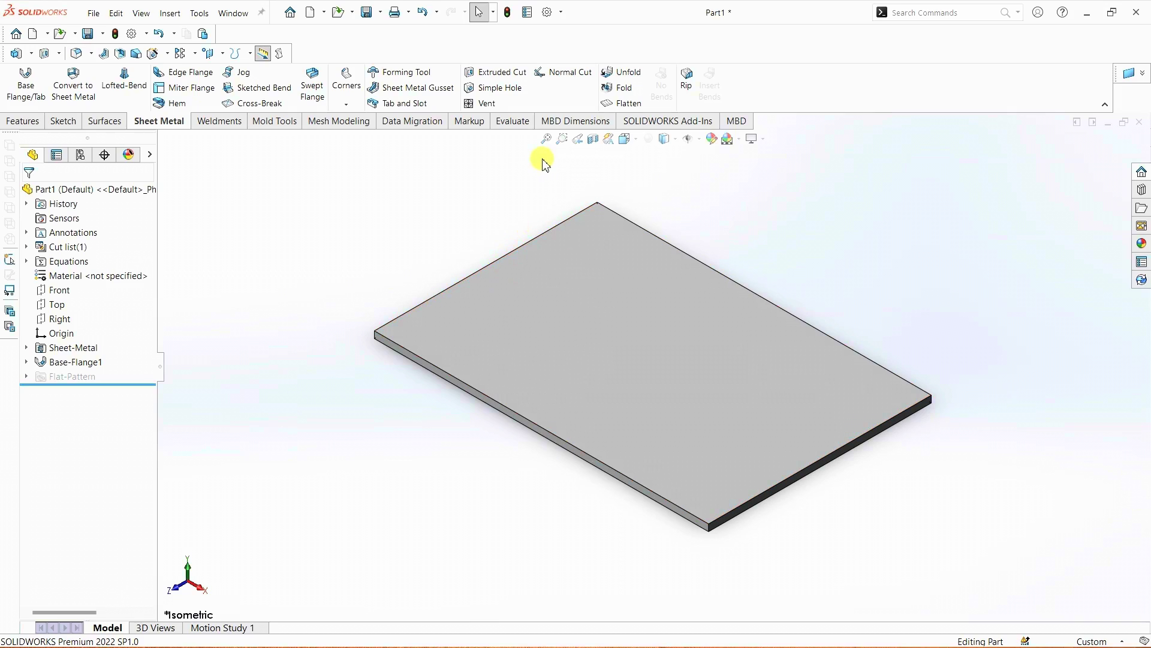
{"action": "left_click", "coordinate": [207, 78]}
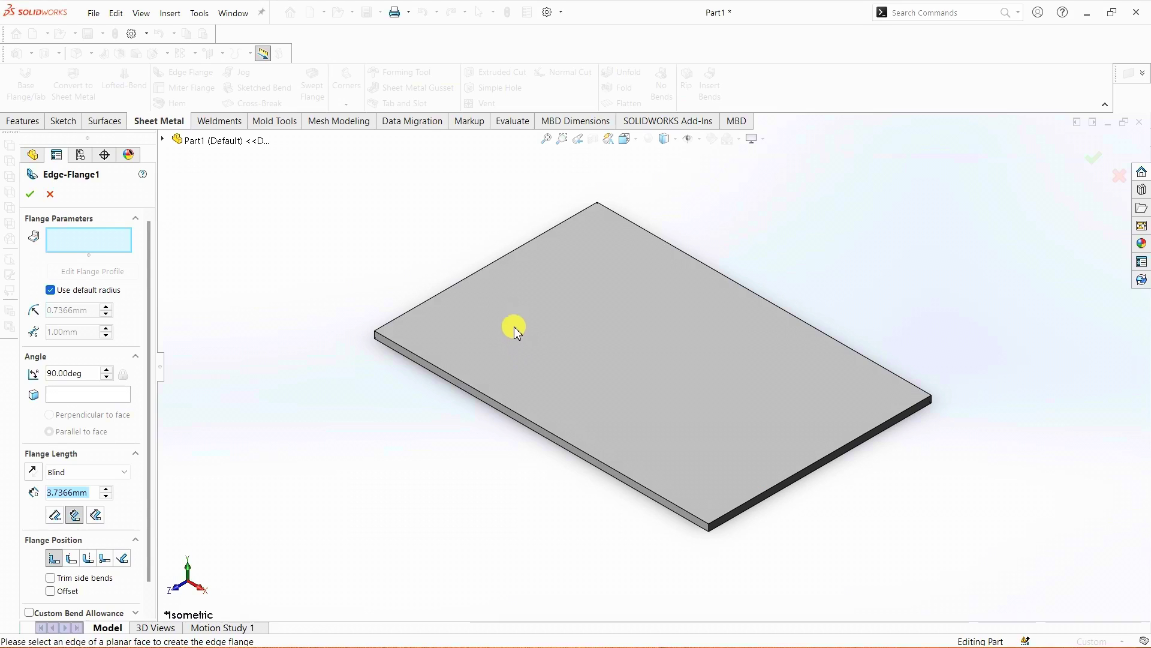
{"action": "left_click", "coordinate": [483, 270]}
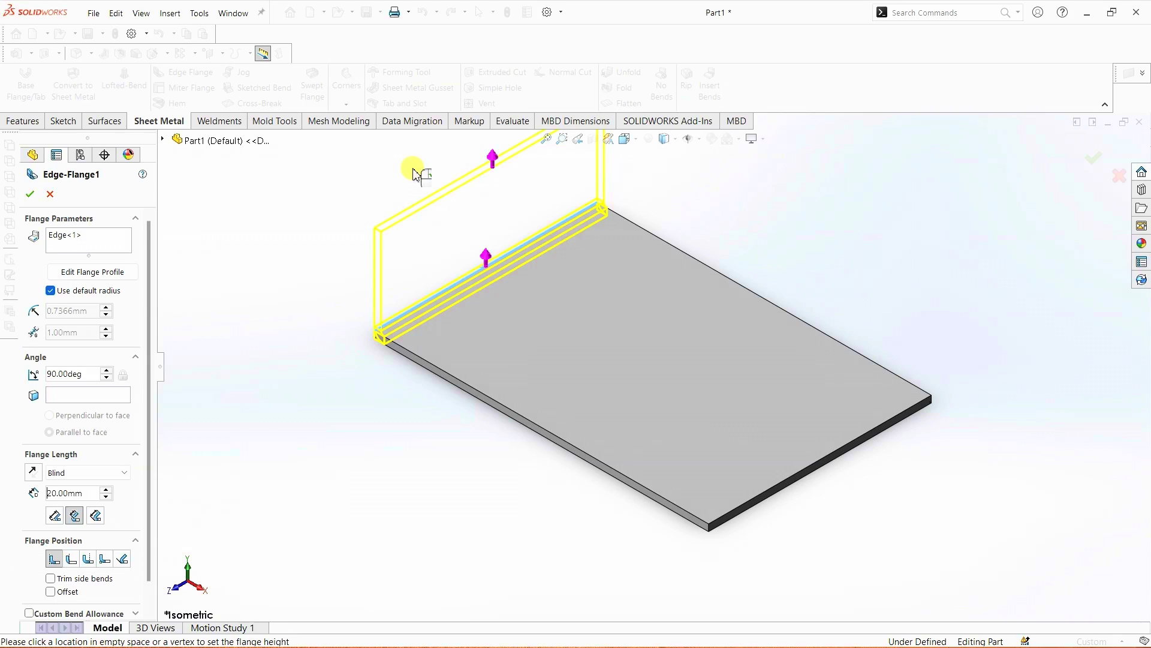
{"action": "left_click", "coordinate": [418, 174]}
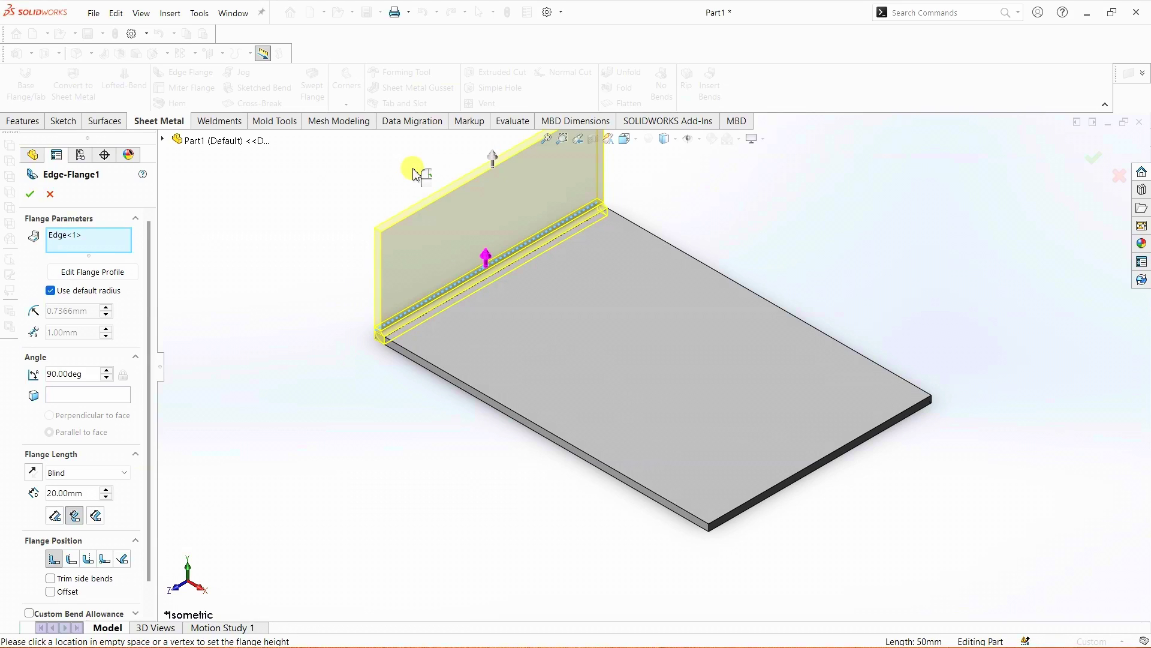
- Try a flange angle of 30 degrees and set it back to 90 degrees
{"action": "scroll", "coordinate": [148, 372], "scroll_direction": "down", "scroll_amount": 2}
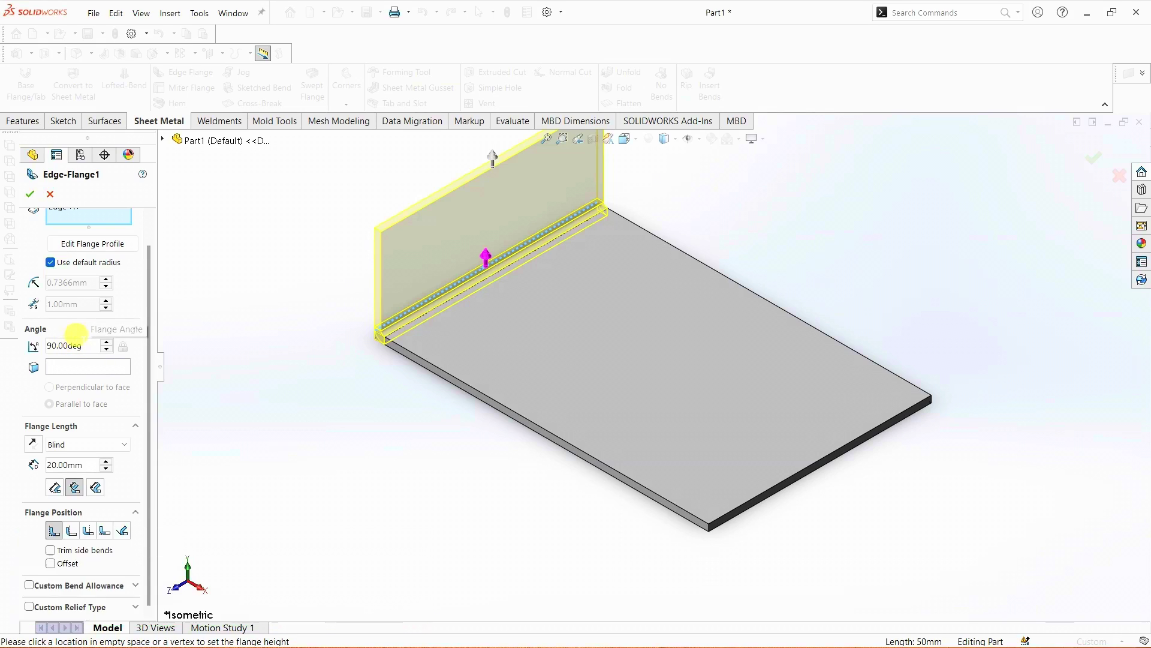
{"action": "double_click", "coordinate": [82, 345]}
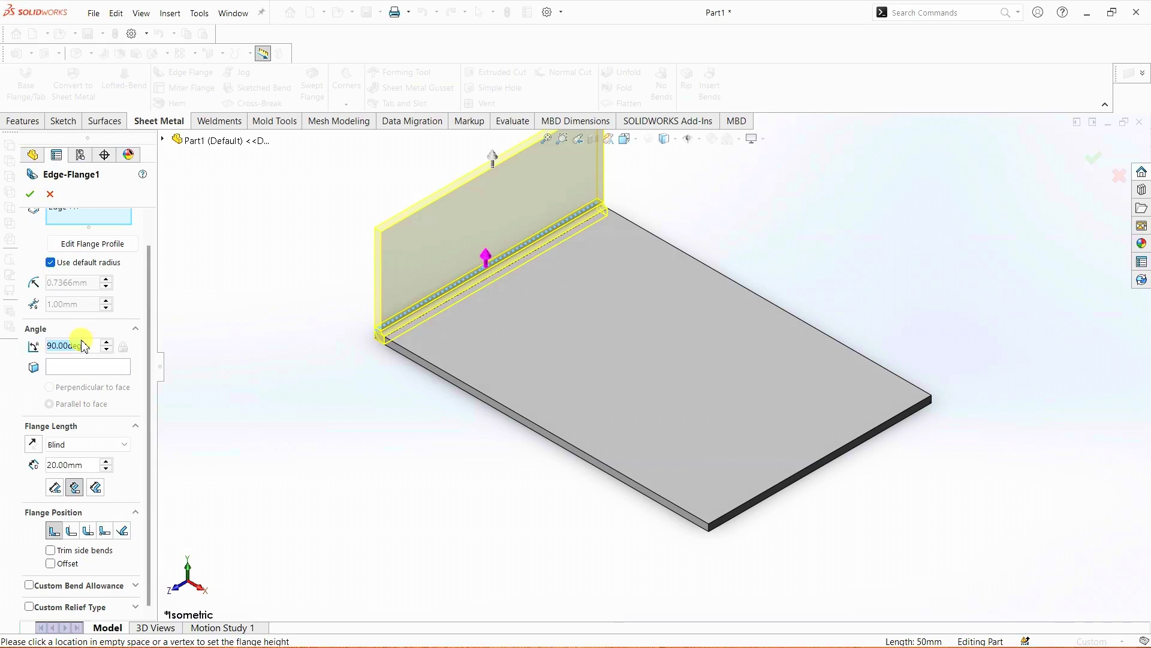
{"action": "type", "text": "30"}
{"action": "key", "text": "Return"}
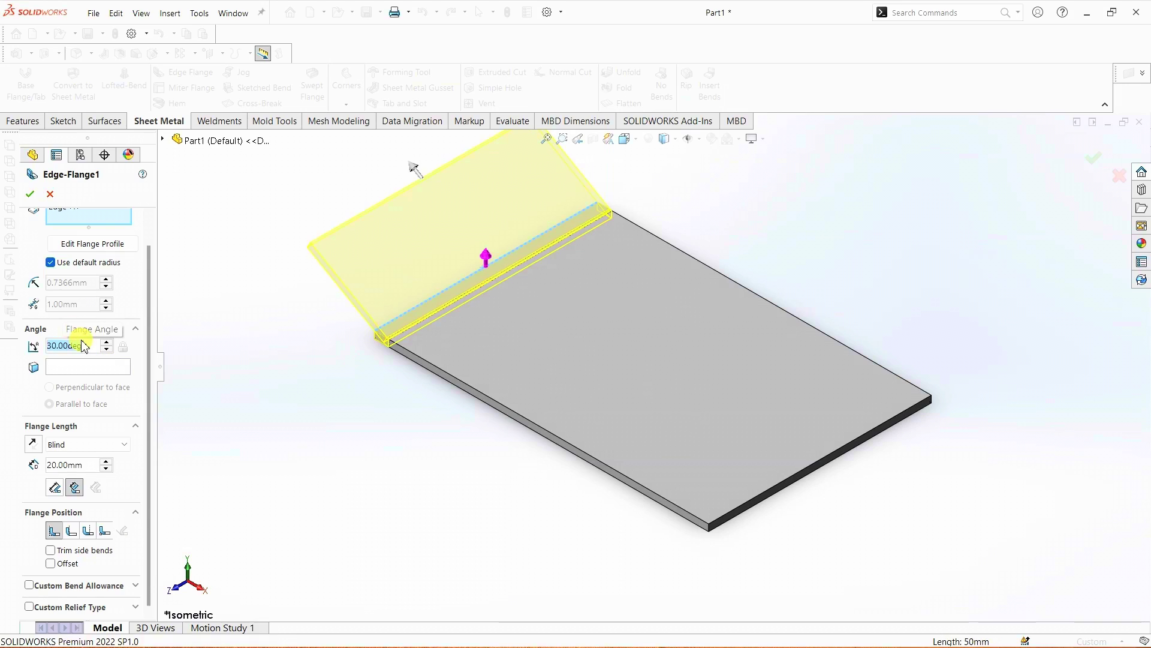
{"action": "scroll", "coordinate": [331, 318], "scroll_direction": "down", "scroll_amount": 3}
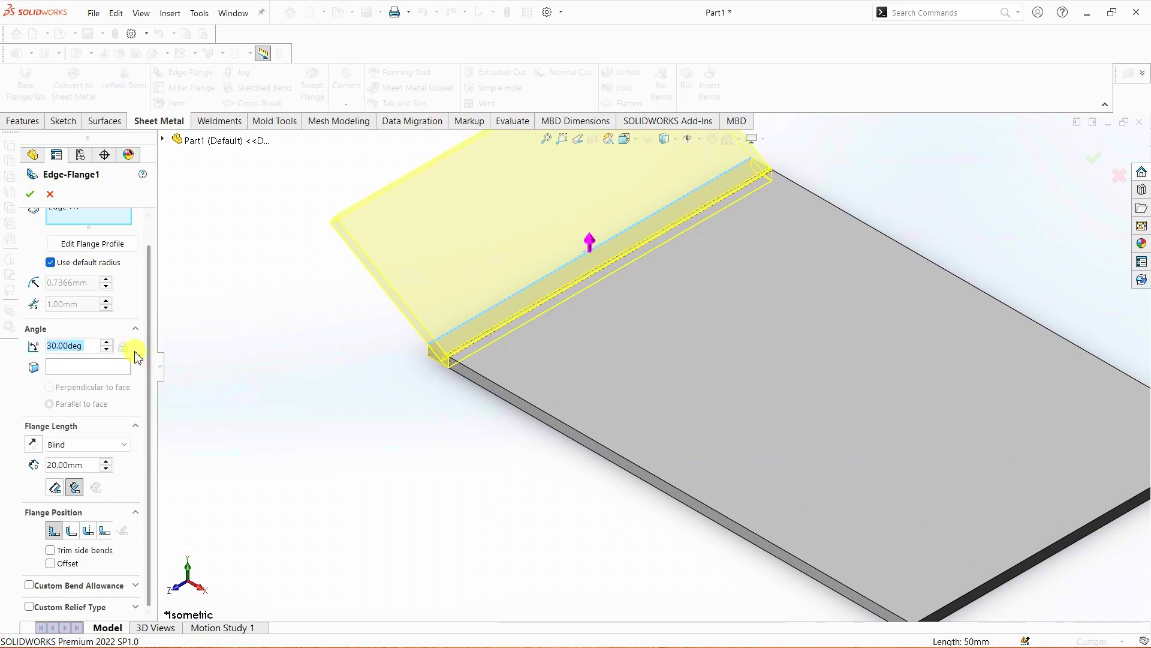
{"action": "type", "text": "90"}
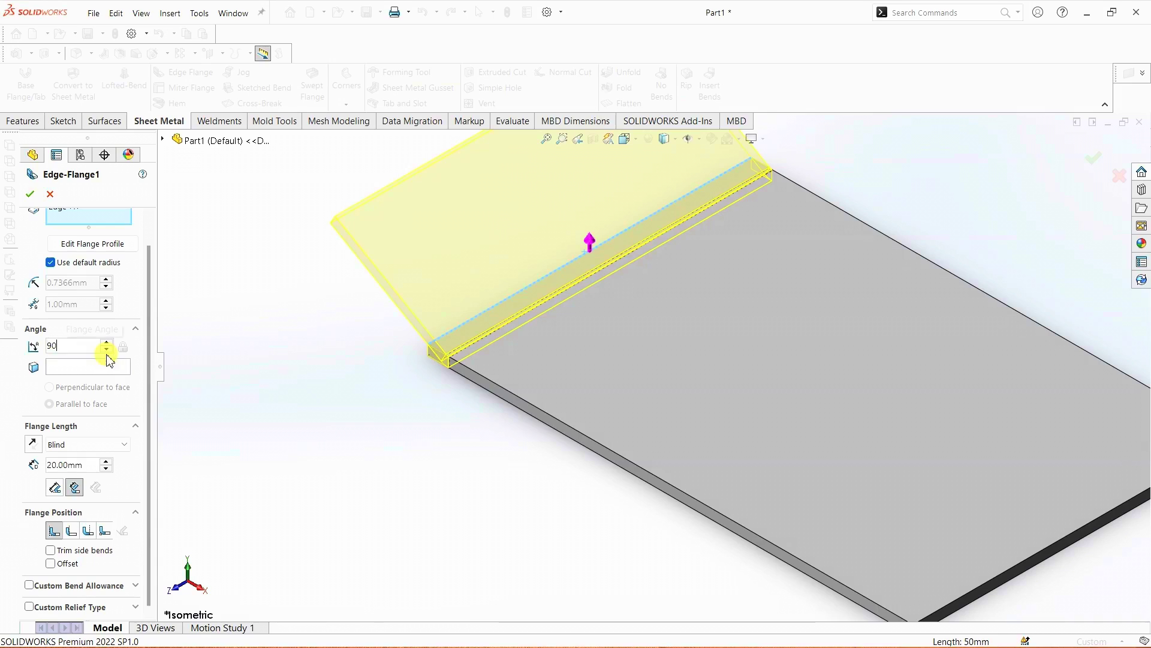
{"action": "key", "text": "Return"}
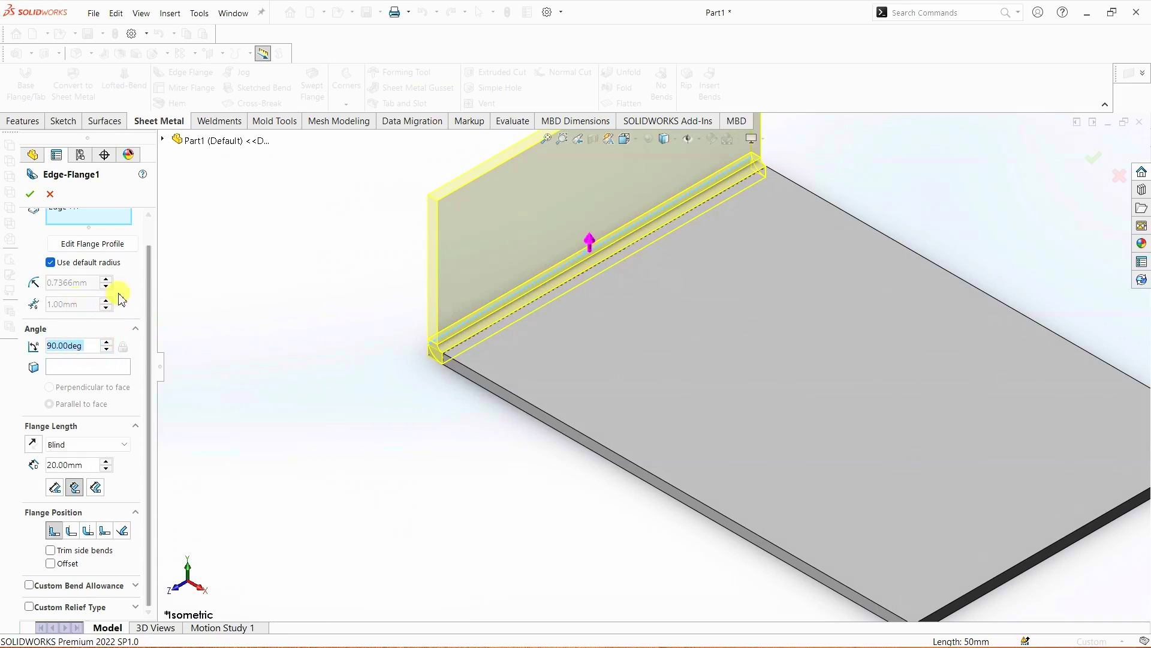
- Override the default bend radius with 1.5 mm and restore the default radius
{"action": "left_click_drag", "start_coordinate": [148, 270], "coordinate": [148, 243]}
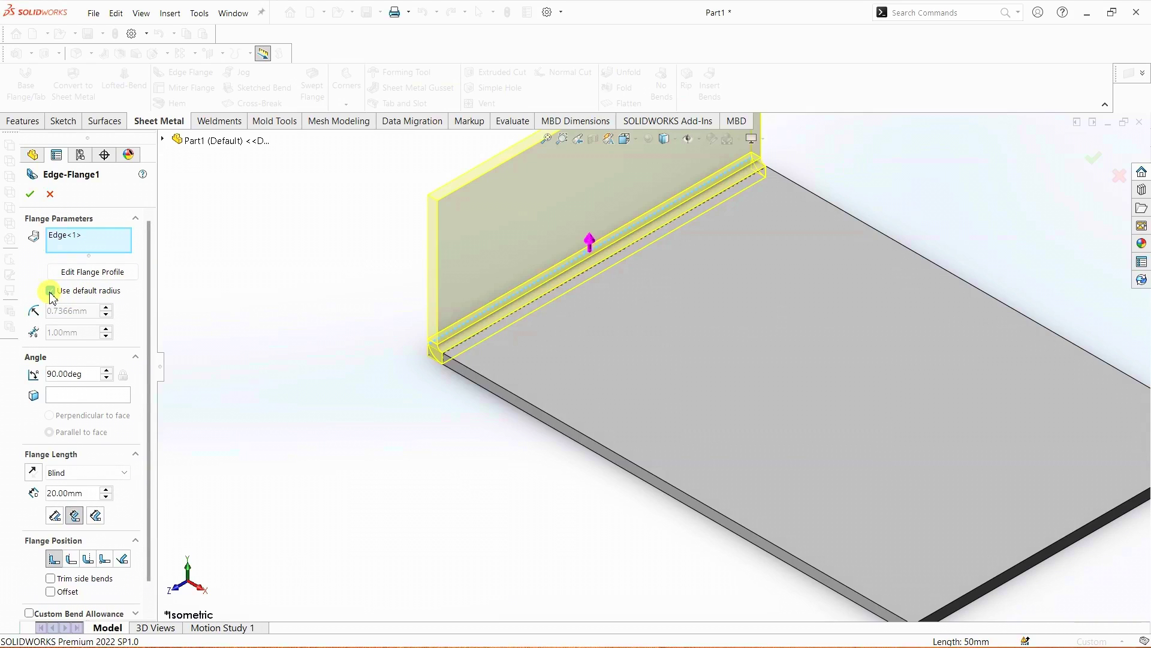
{"action": "middle_click_drag", "start_coordinate": [394, 465], "coordinate": [449, 450]}
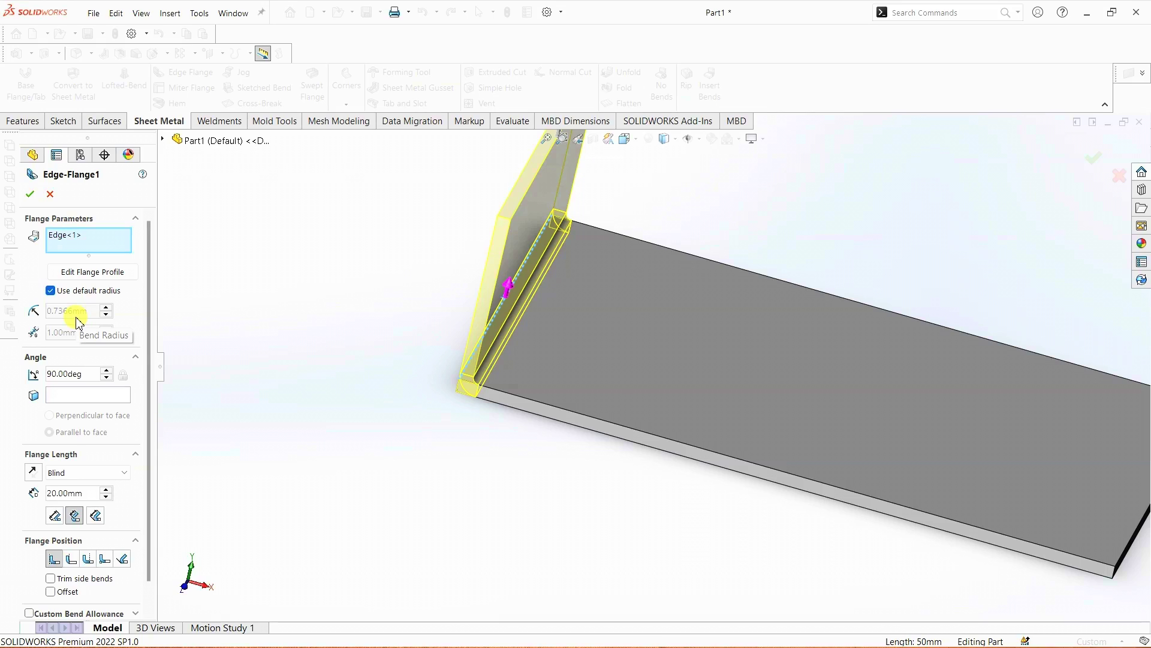
{"action": "left_click", "coordinate": [50, 291]}
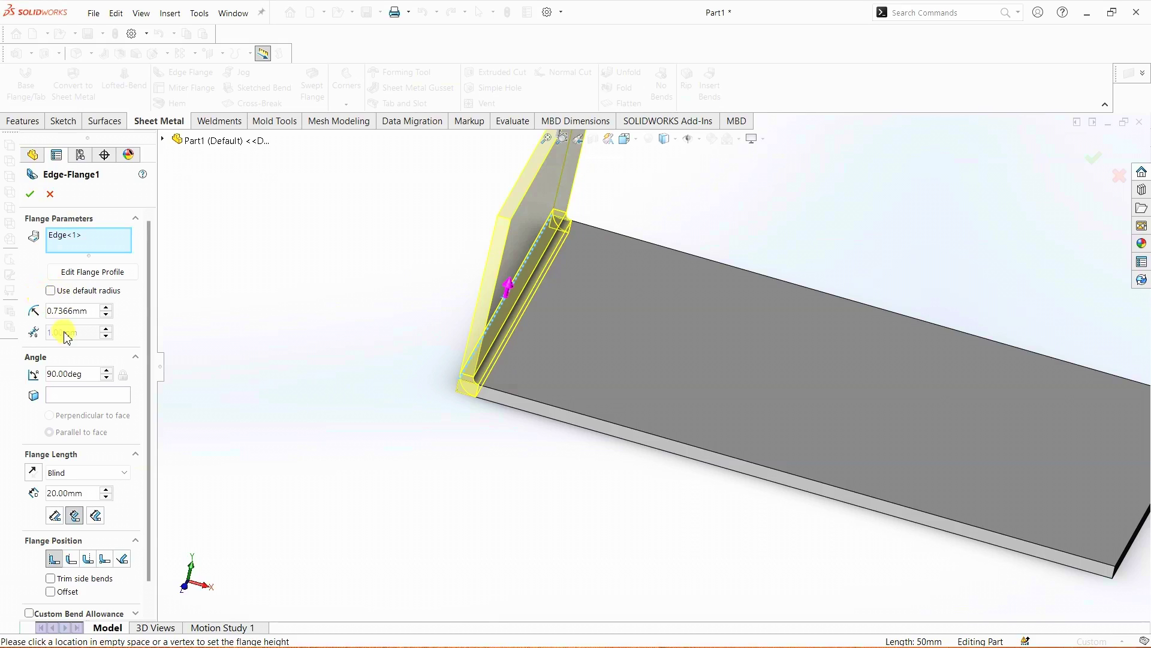
{"action": "left_click", "coordinate": [81, 309]}
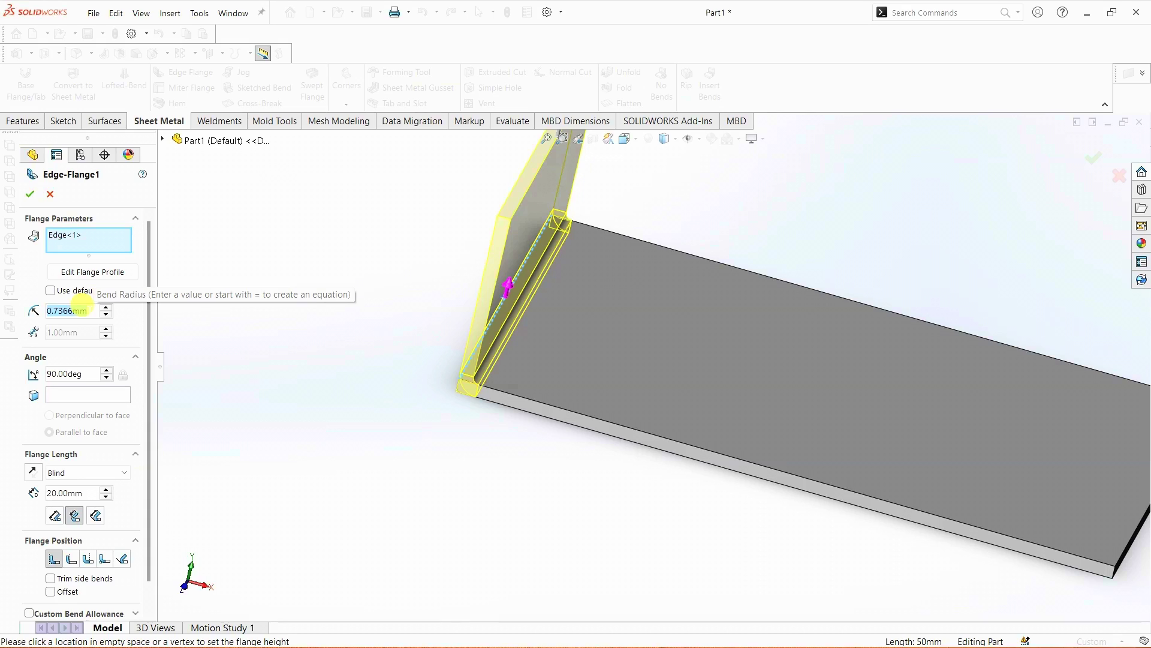
{"action": "type", "text": "1.5"}
{"action": "key", "text": "Return"}
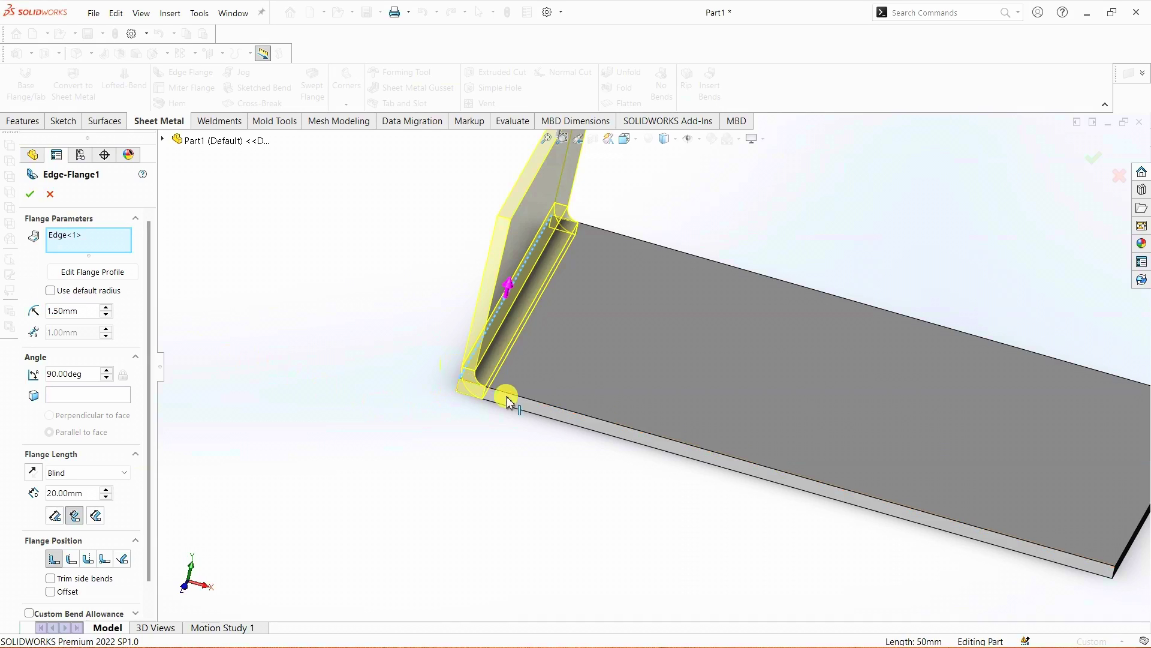
{"action": "left_click", "coordinate": [52, 292]}
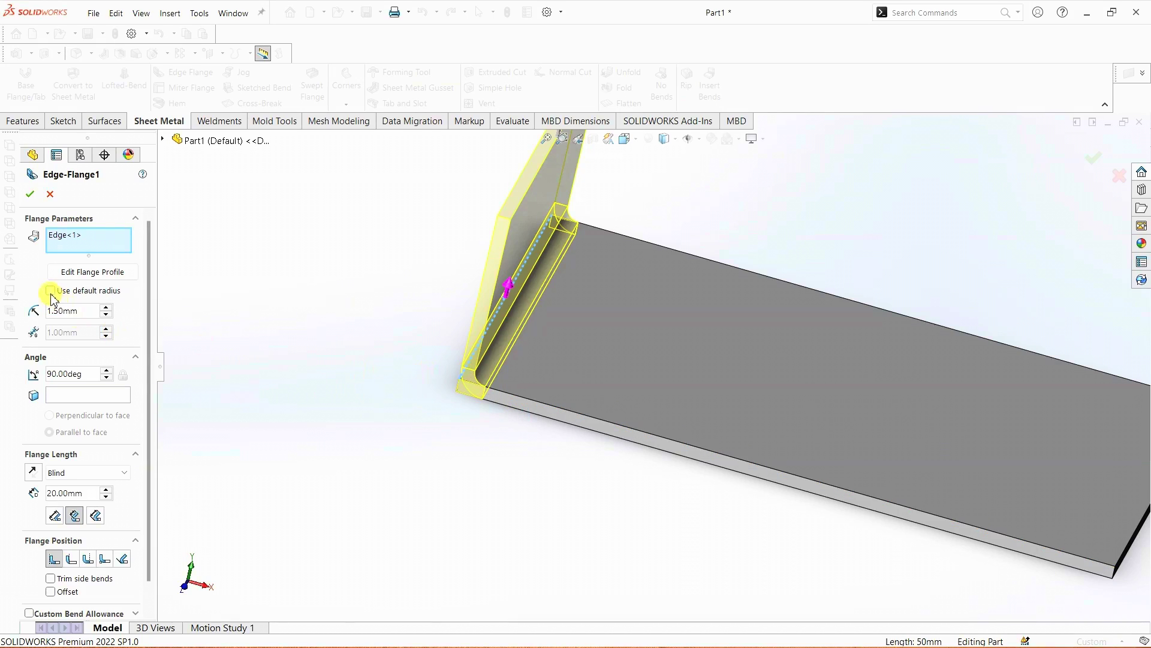
{"action": "left_click", "coordinate": [51, 294]}
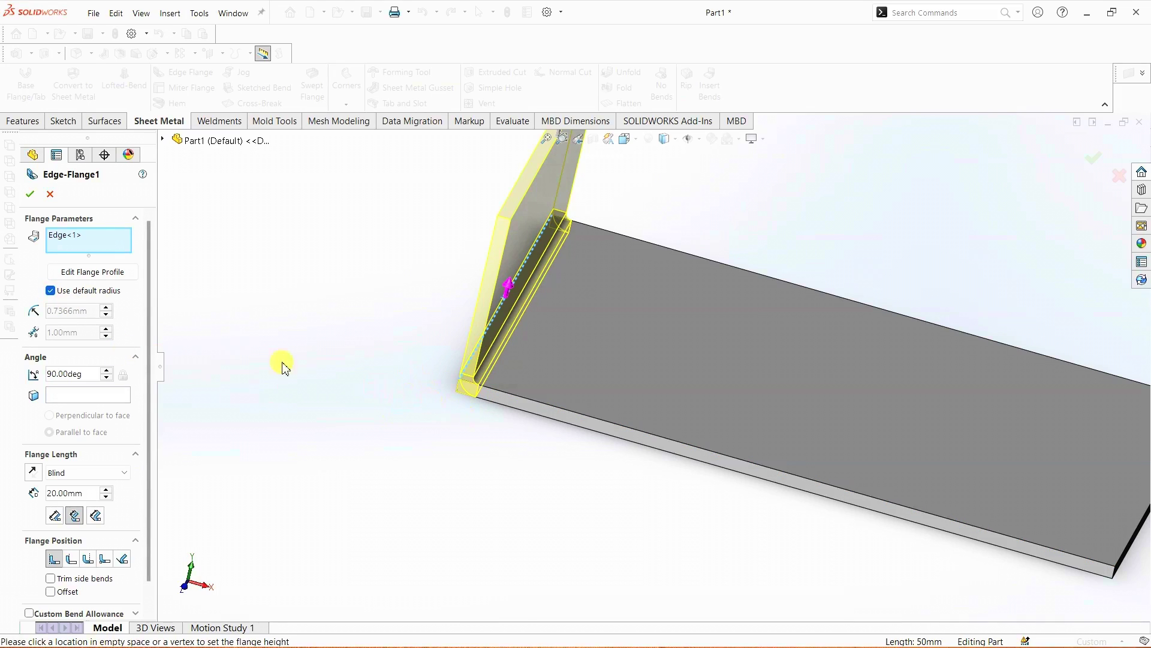
- Keep the Blind end condition and set the edge flange length to 50 mm
{"action": "scroll", "coordinate": [154, 311], "scroll_direction": "down", "scroll_amount": 1}
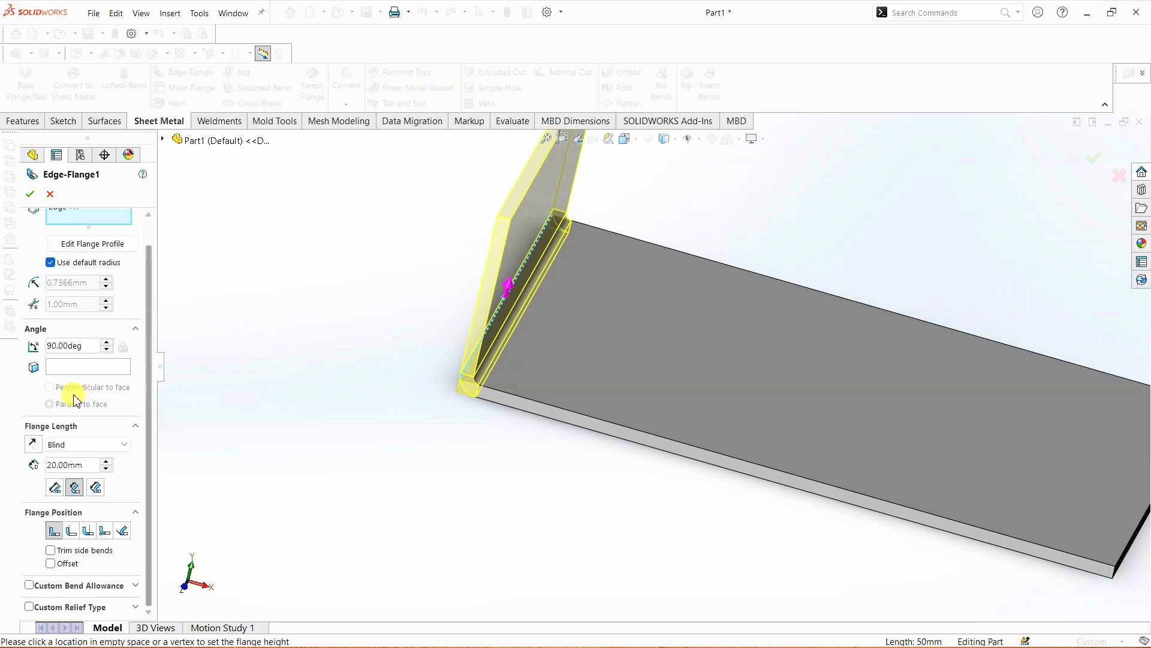
{"action": "left_click", "coordinate": [135, 330]}
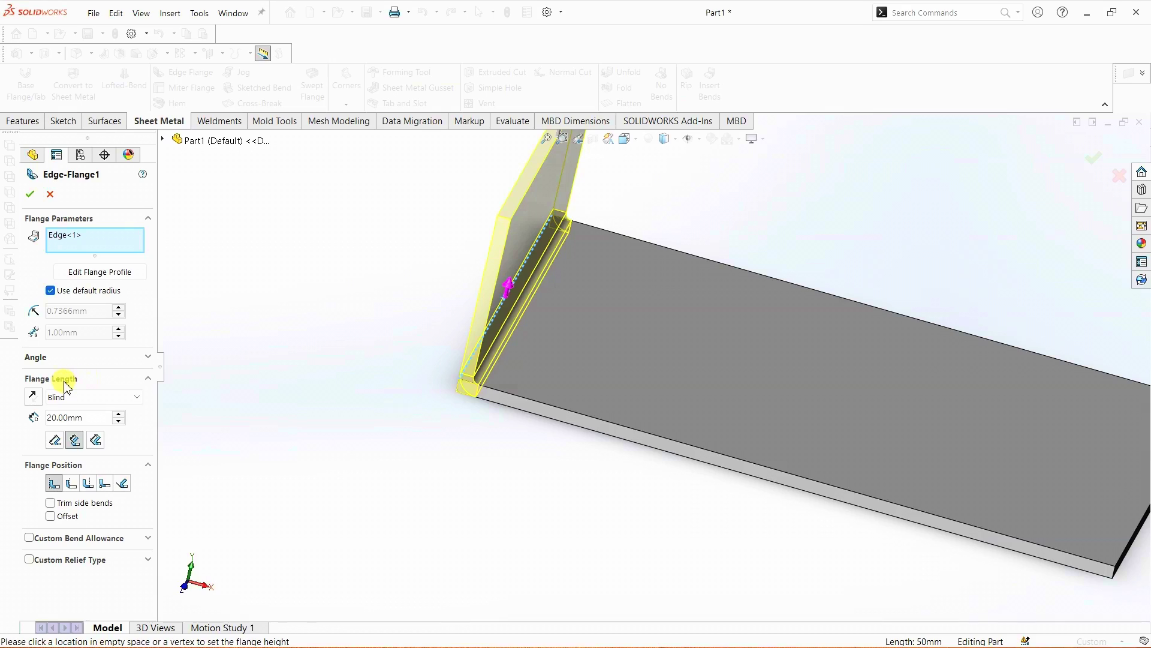
{"action": "left_click", "coordinate": [124, 408]}
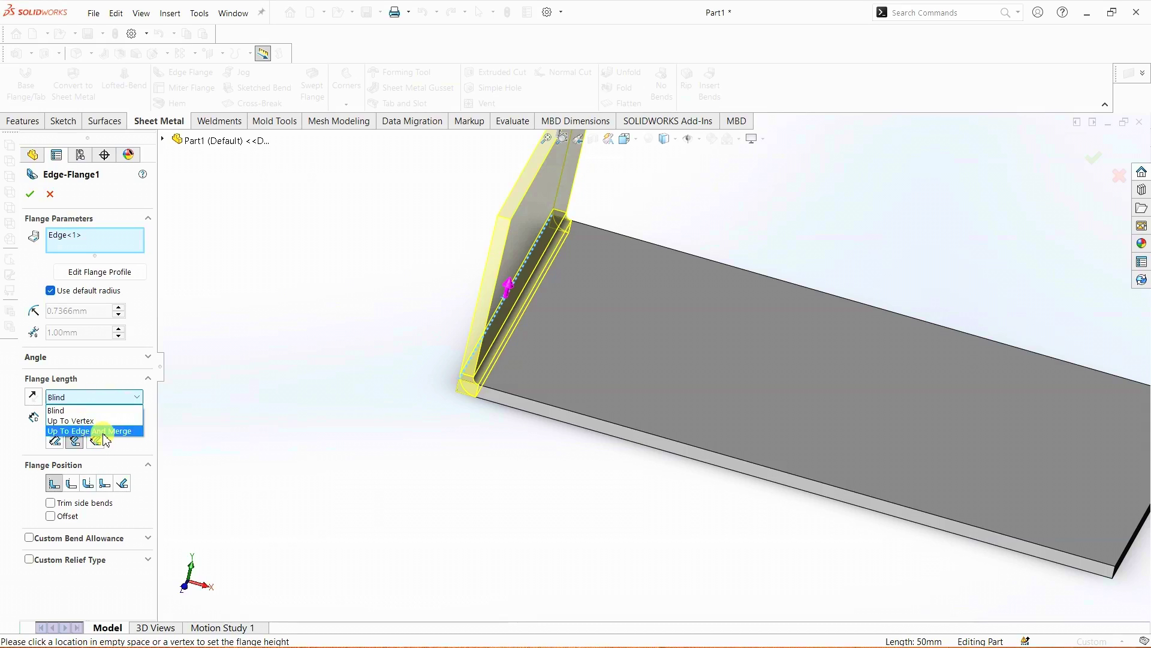
{"action": "left_click", "coordinate": [128, 398]}
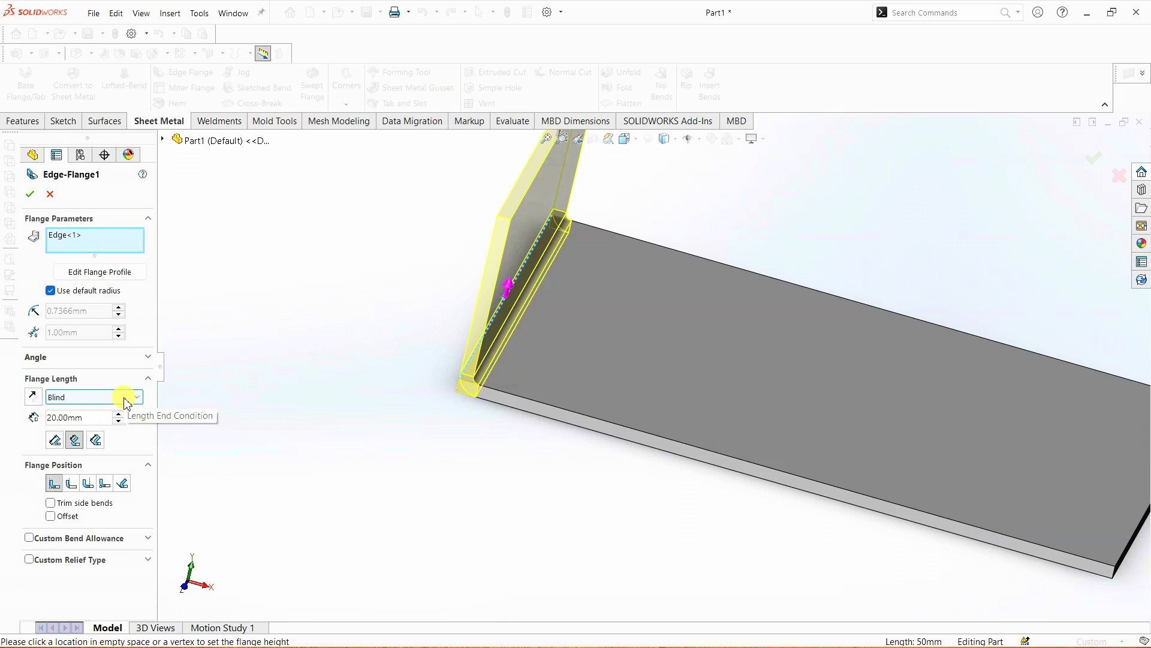
{"action": "key", "text": "Tab"}
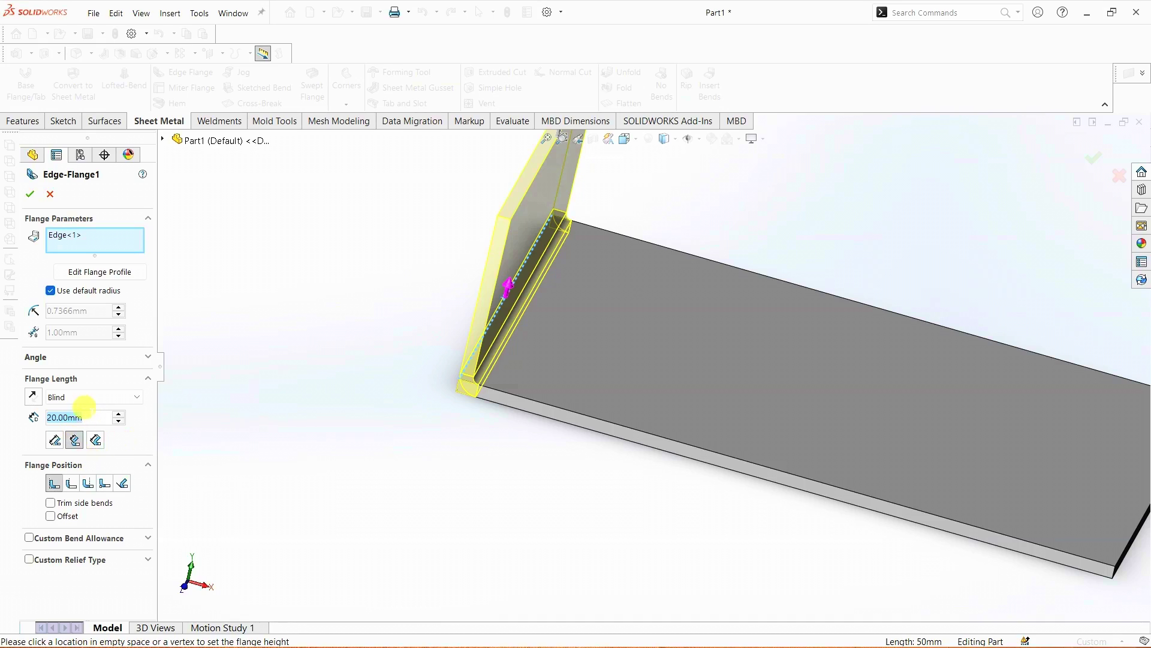
{"action": "type", "text": "50"}
{"action": "key", "text": "Return"}
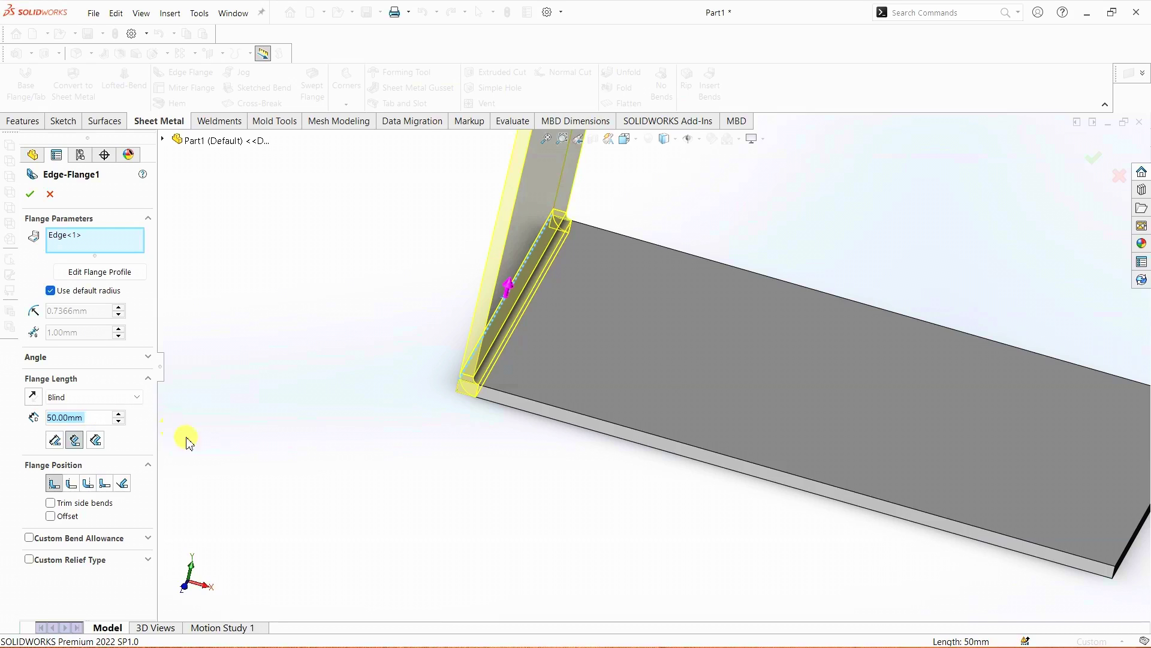
- Reverse the edge flange to point downward and flip it back upward
{"action": "scroll", "coordinate": [536, 283], "scroll_direction": "up", "scroll_amount": 3}
{"action": "middle_click_drag", "start_coordinate": [727, 242], "coordinate": [701, 193]}
{"action": "left_click", "coordinate": [35, 401]}
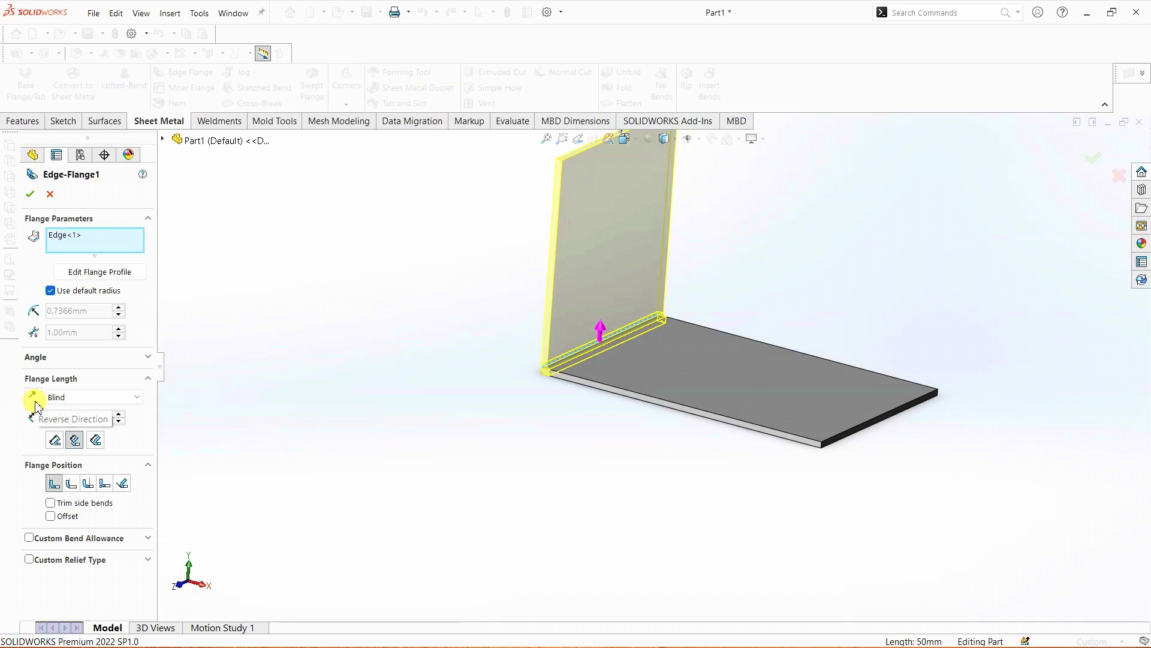
{"action": "left_click", "coordinate": [33, 397]}
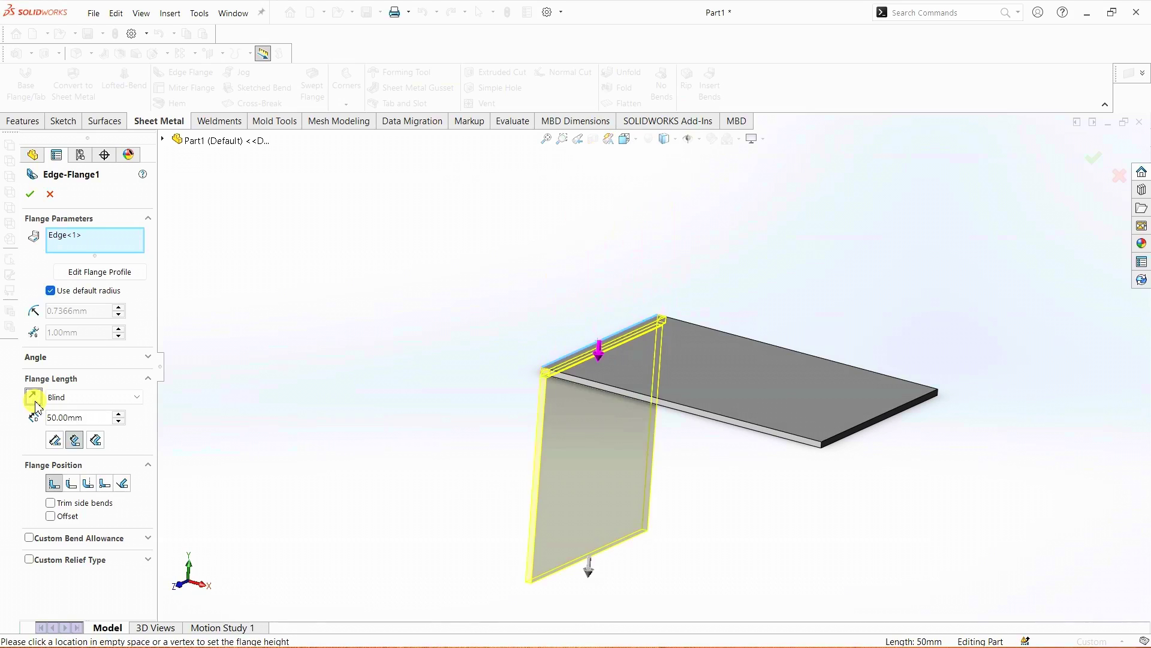
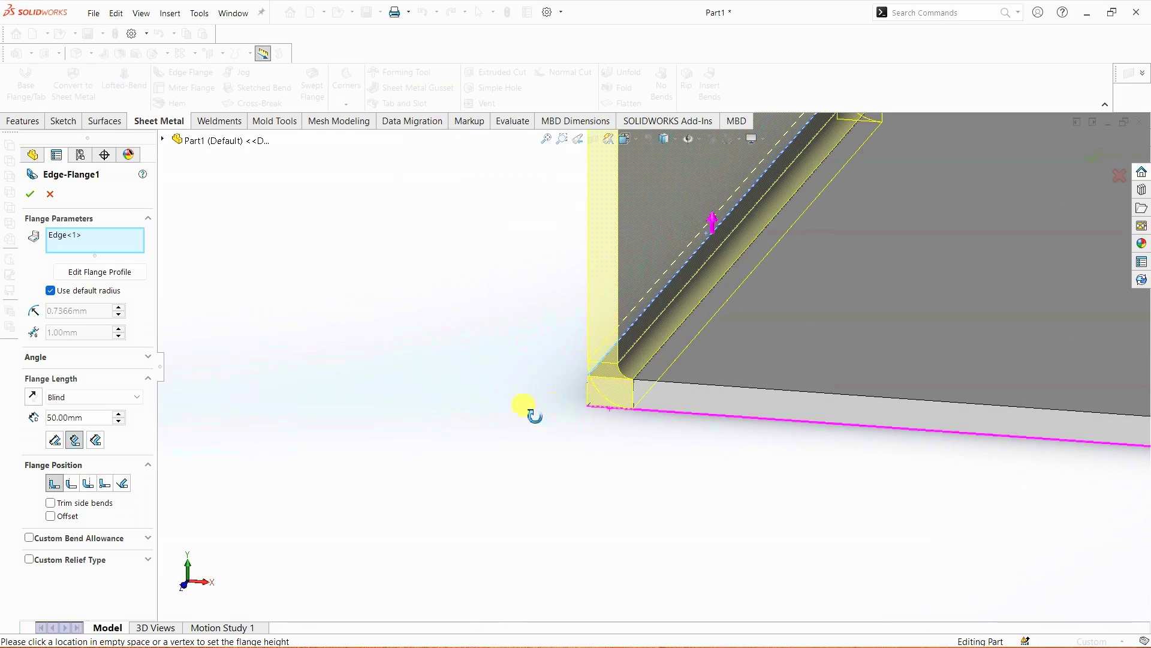
- Compare the Material Outside, Bend Outside and Bend from Virtual Sharp flange positions at the bent corner
{"action": "left_click", "coordinate": [70, 485]}
{"action": "middle_click_drag", "start_coordinate": [372, 474], "coordinate": [596, 329]}
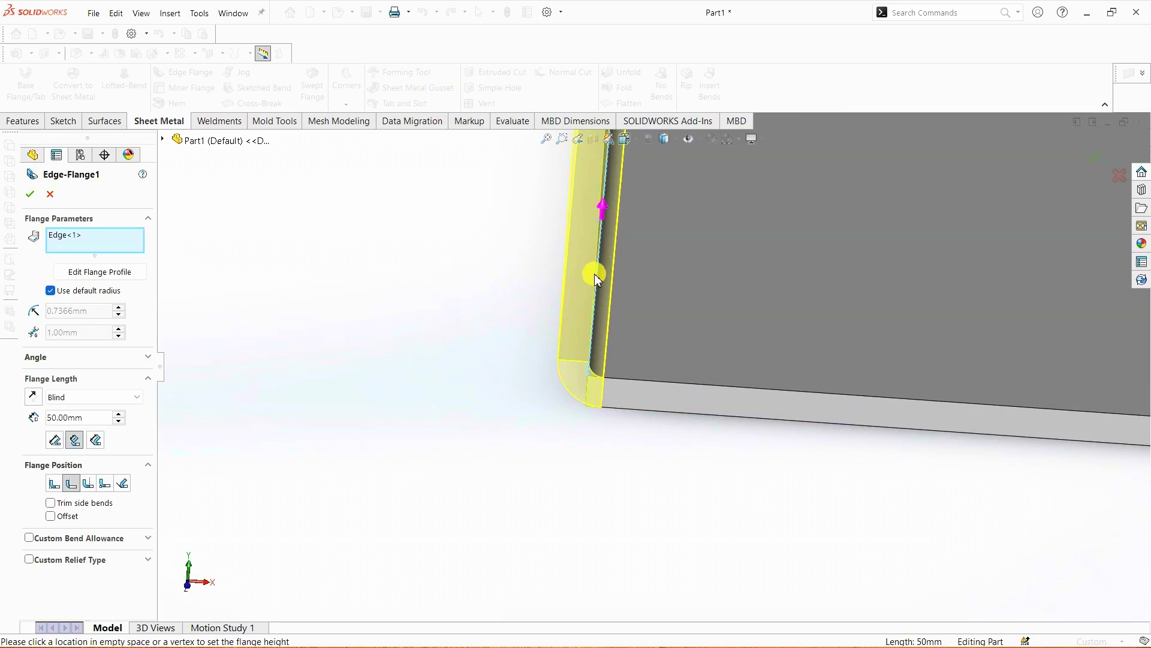
{"action": "left_click", "coordinate": [602, 207]}
{"action": "left_click", "coordinate": [362, 501]}
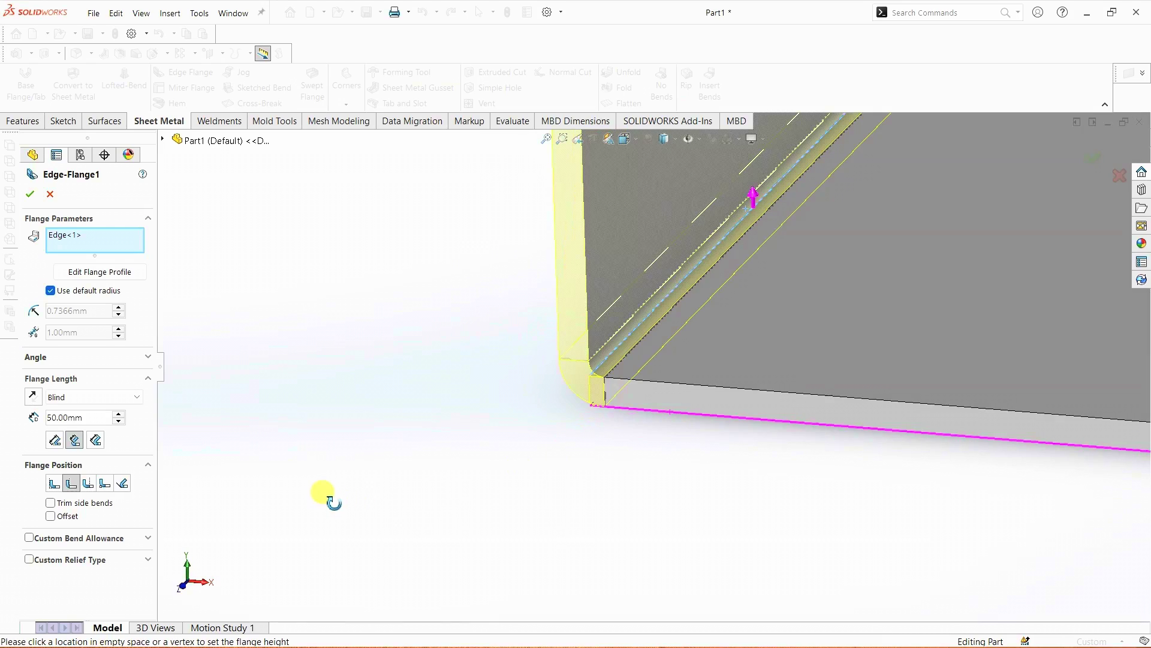
{"action": "left_click", "coordinate": [89, 486]}
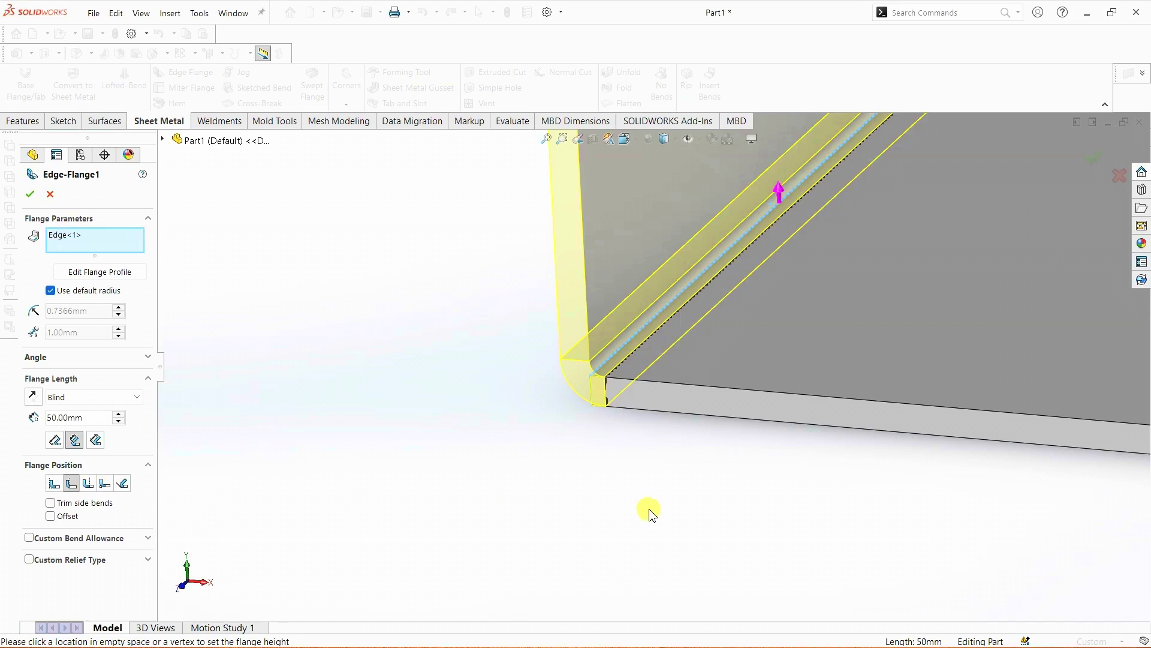
{"action": "middle_click_drag", "start_coordinate": [648, 509], "coordinate": [610, 457]}
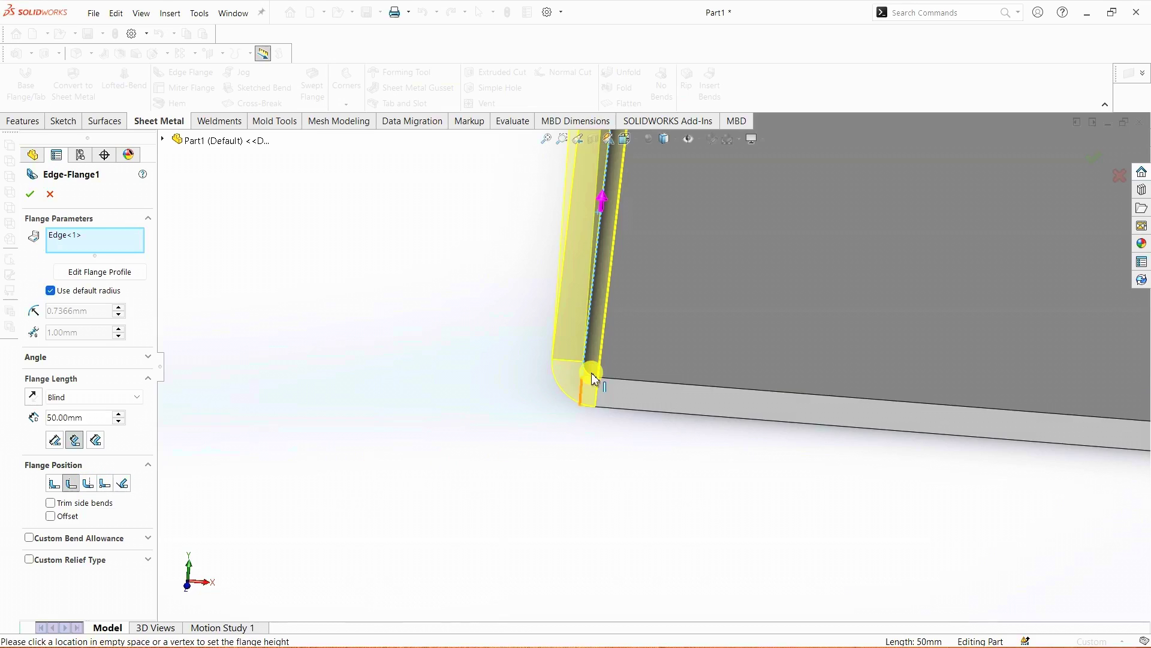
{"action": "left_click", "coordinate": [86, 483]}
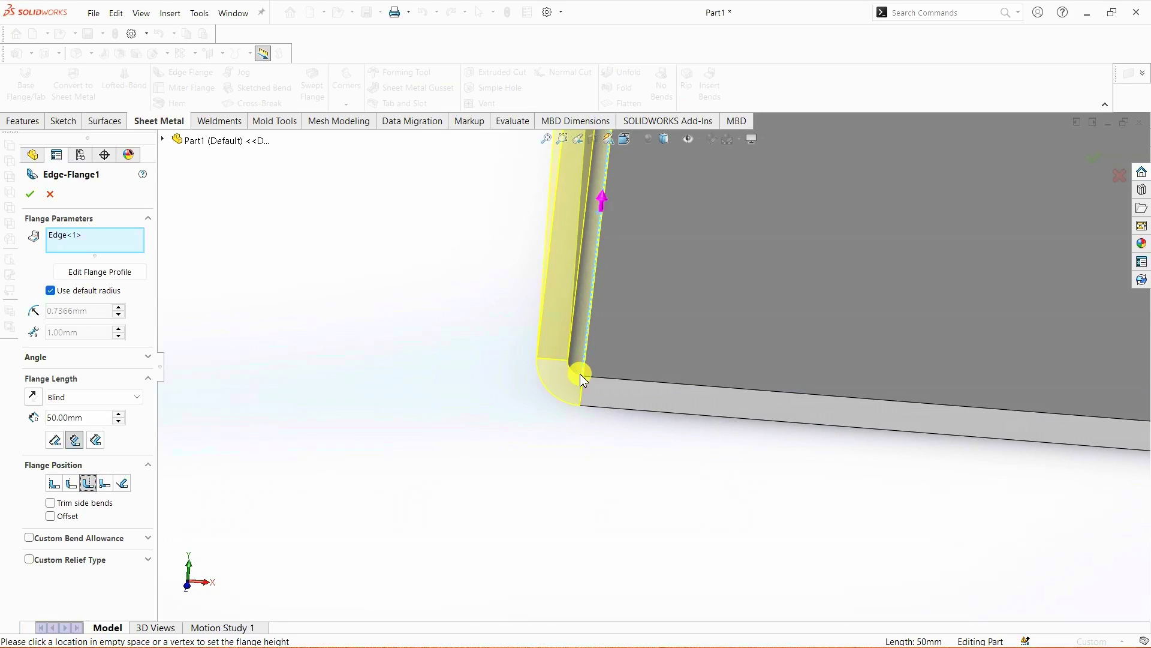
{"action": "left_click", "coordinate": [106, 485]}
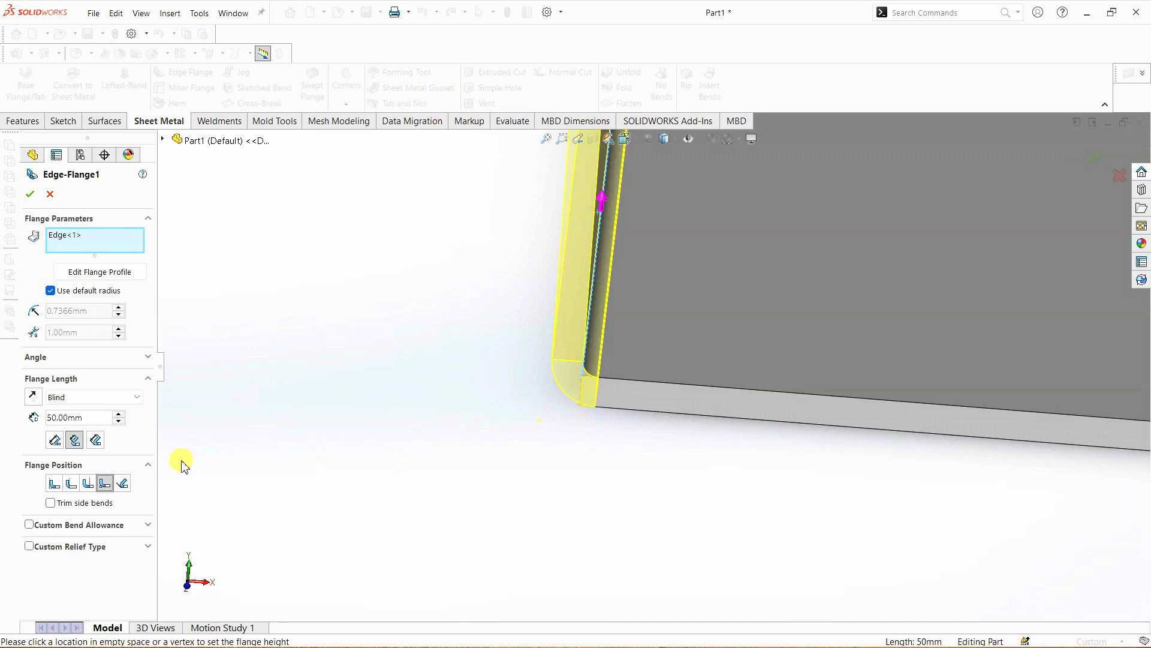
- Set the flange position to Material Inside and create the edge flange
{"action": "left_click", "coordinate": [54, 484]}
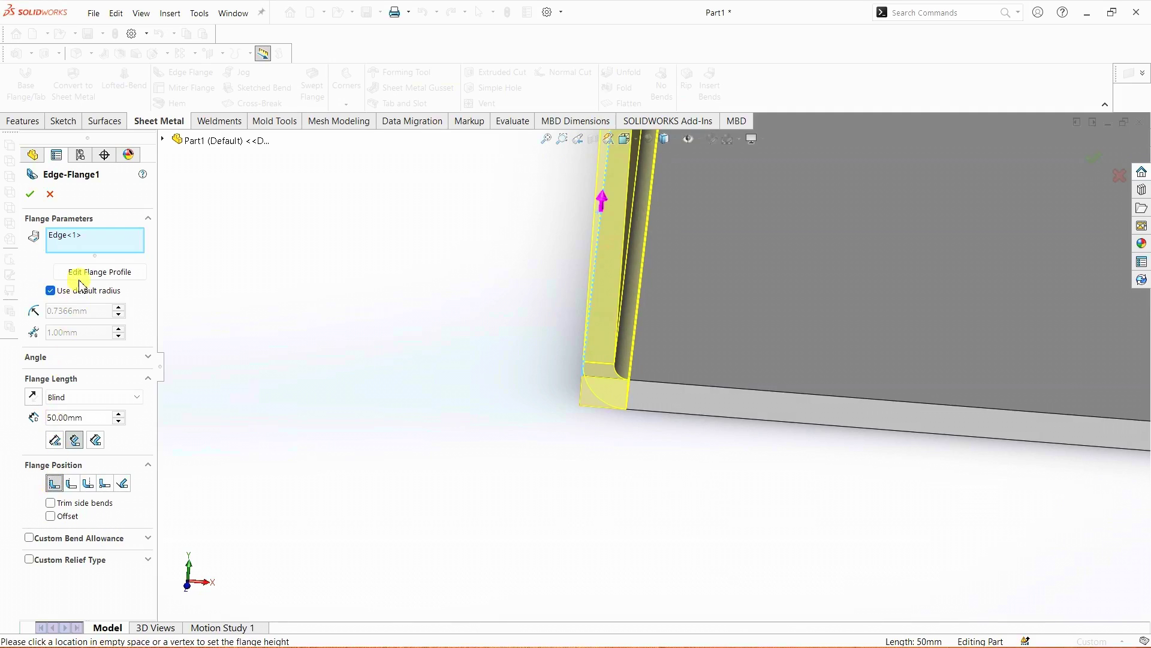
{"action": "left_click", "coordinate": [29, 194]}
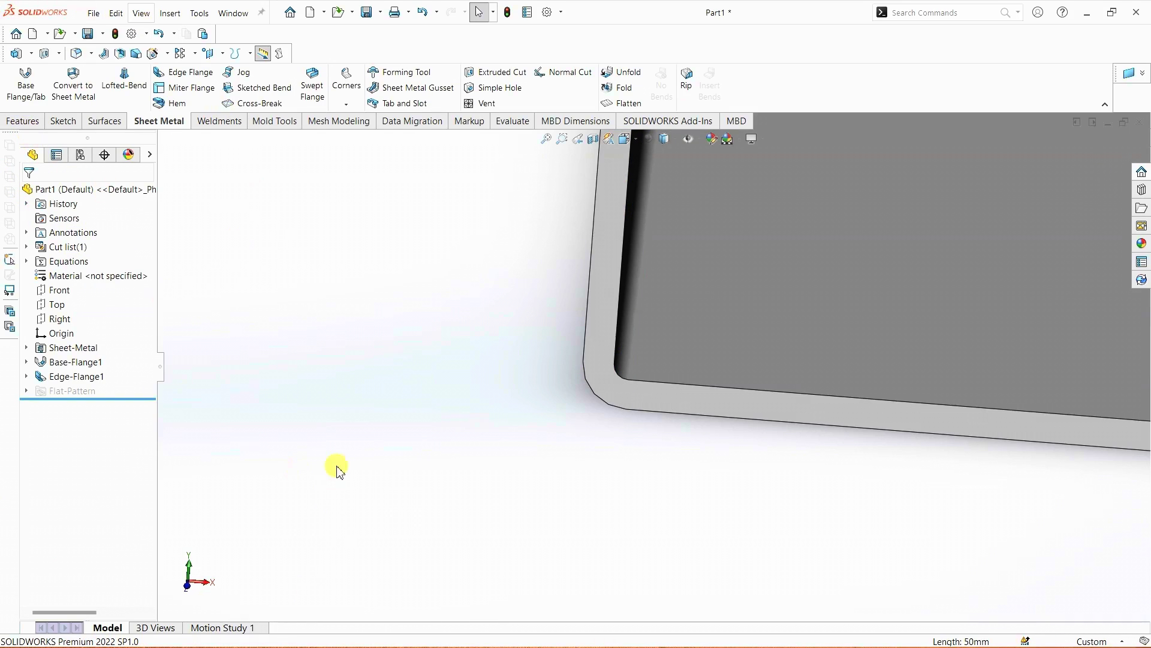
- Sketch a circle about 13.8 mm in diameter, centred on the origin, on the top face of the base flange
{"action": "key", "text": "Up"}
{"action": "key", "text": "Up"}
{"action": "key", "text": "Up"}
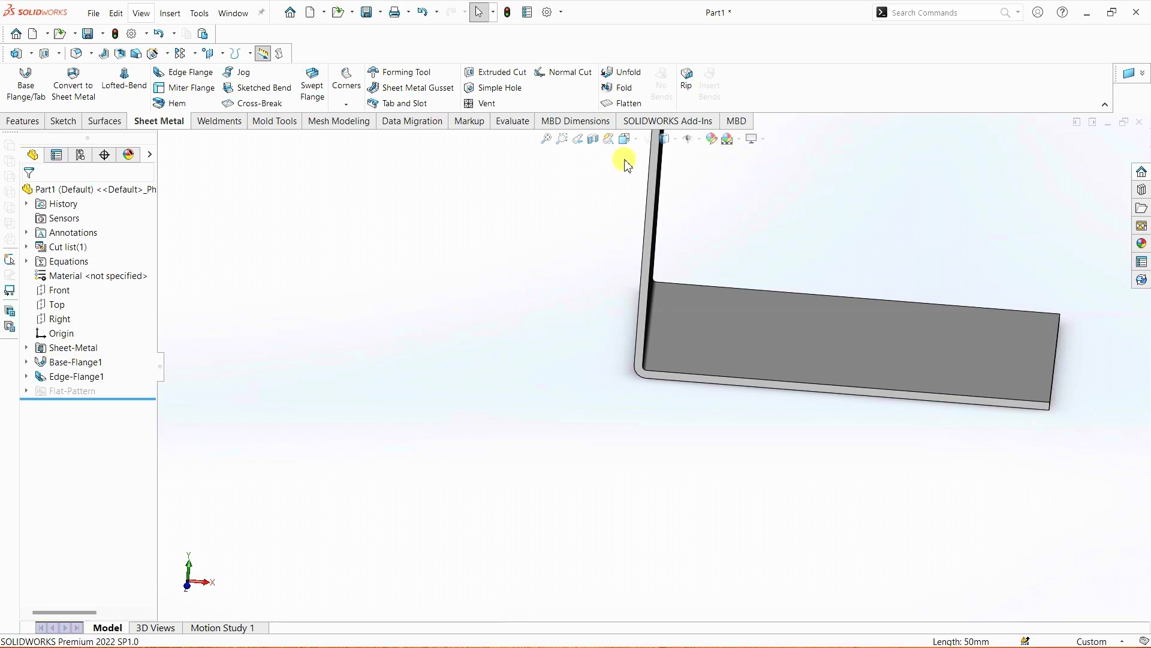
{"action": "left_click", "coordinate": [627, 138]}
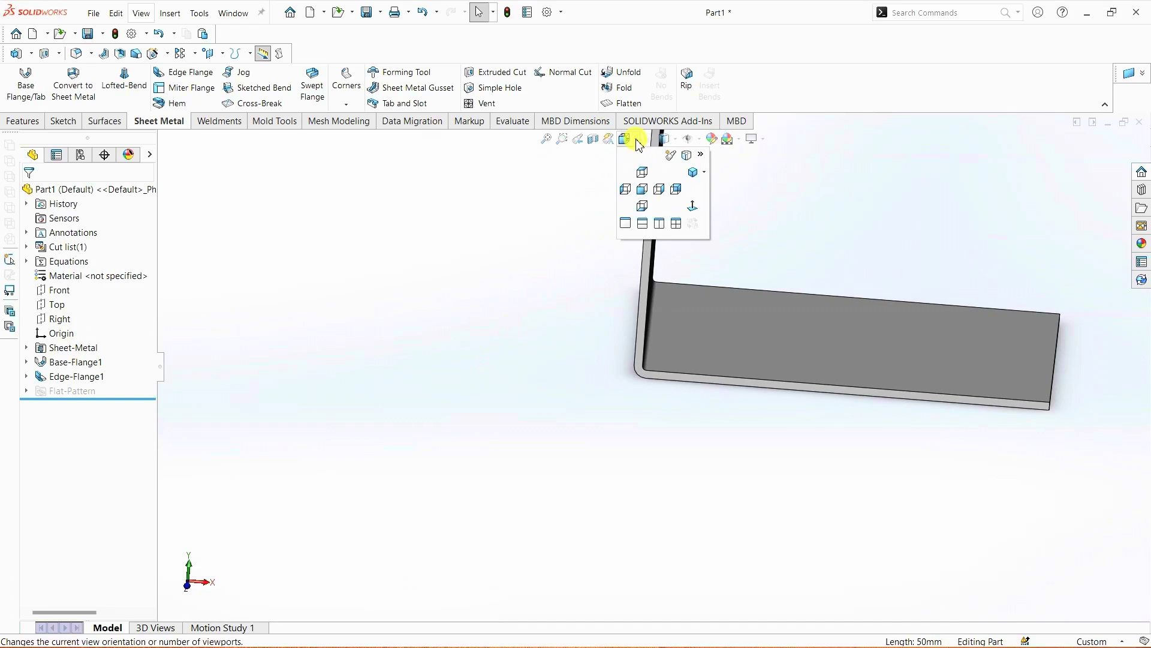
{"action": "left_click", "coordinate": [695, 173]}
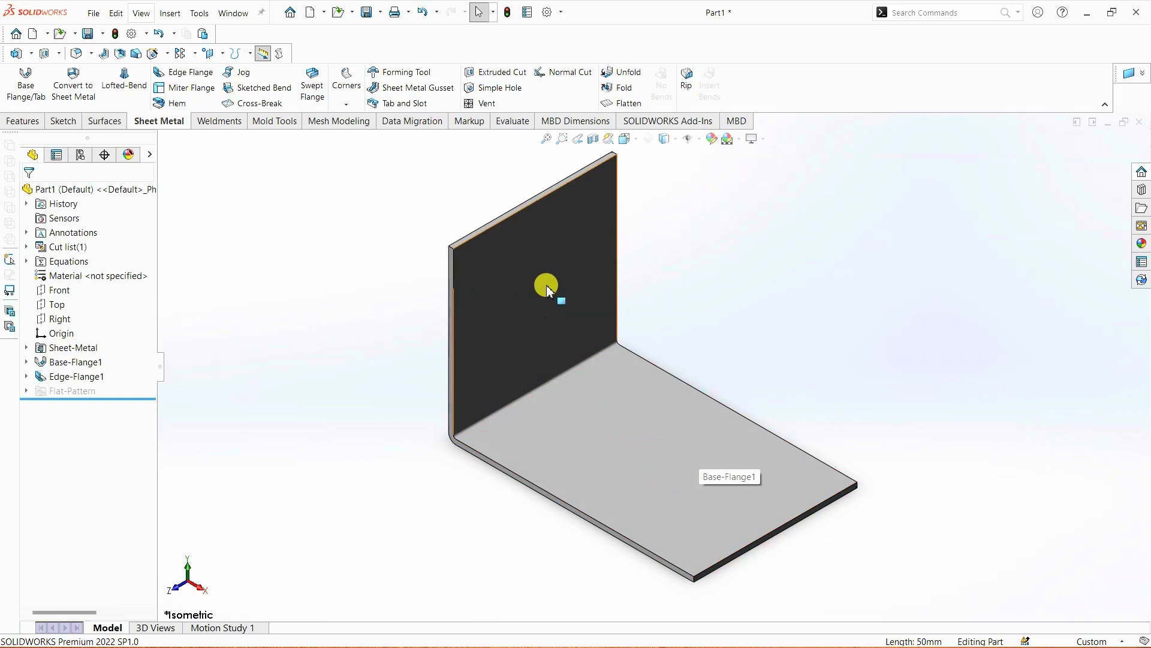
{"action": "right_click", "coordinate": [643, 455]}
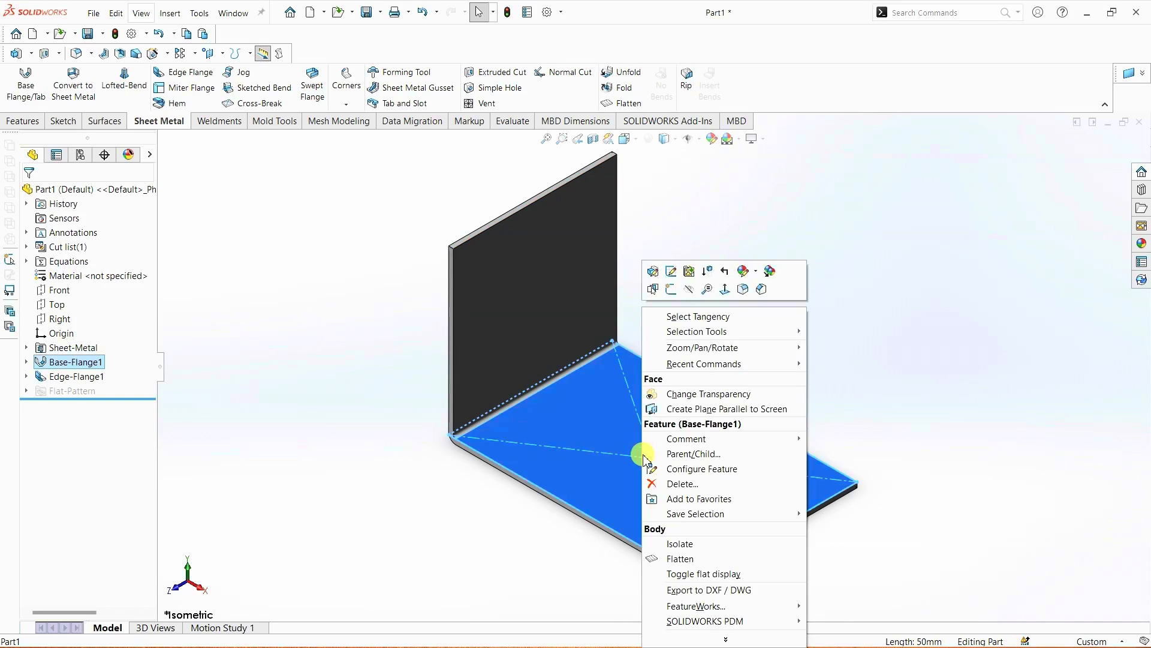
{"action": "left_click", "coordinate": [725, 289]}
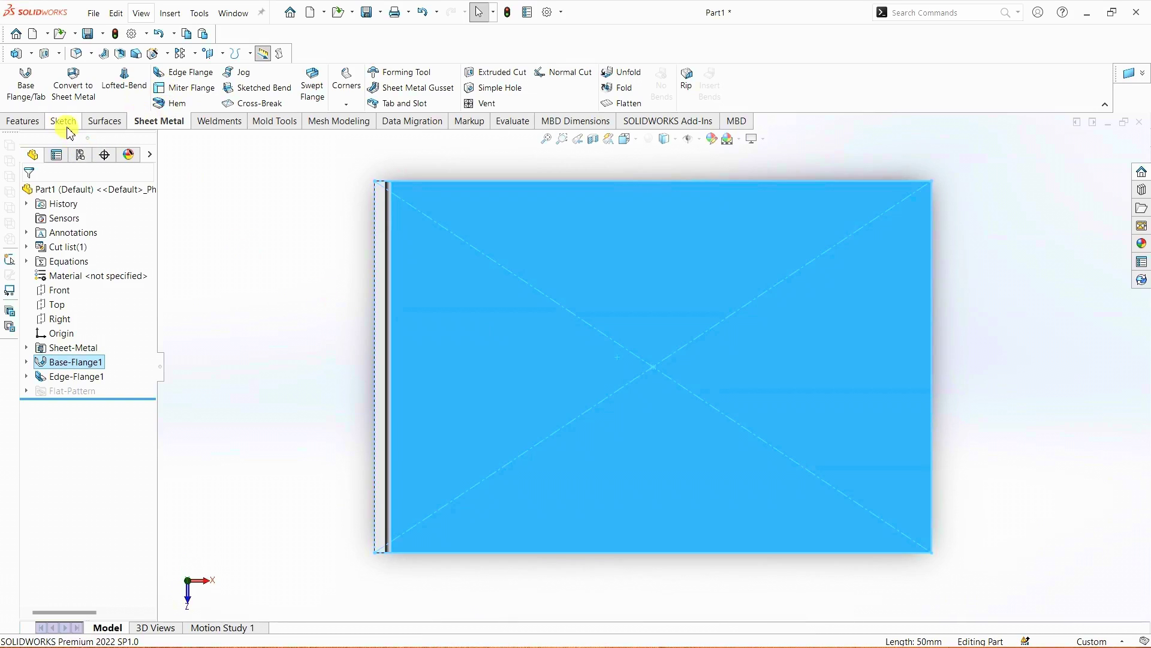
{"action": "left_click", "coordinate": [63, 121]}
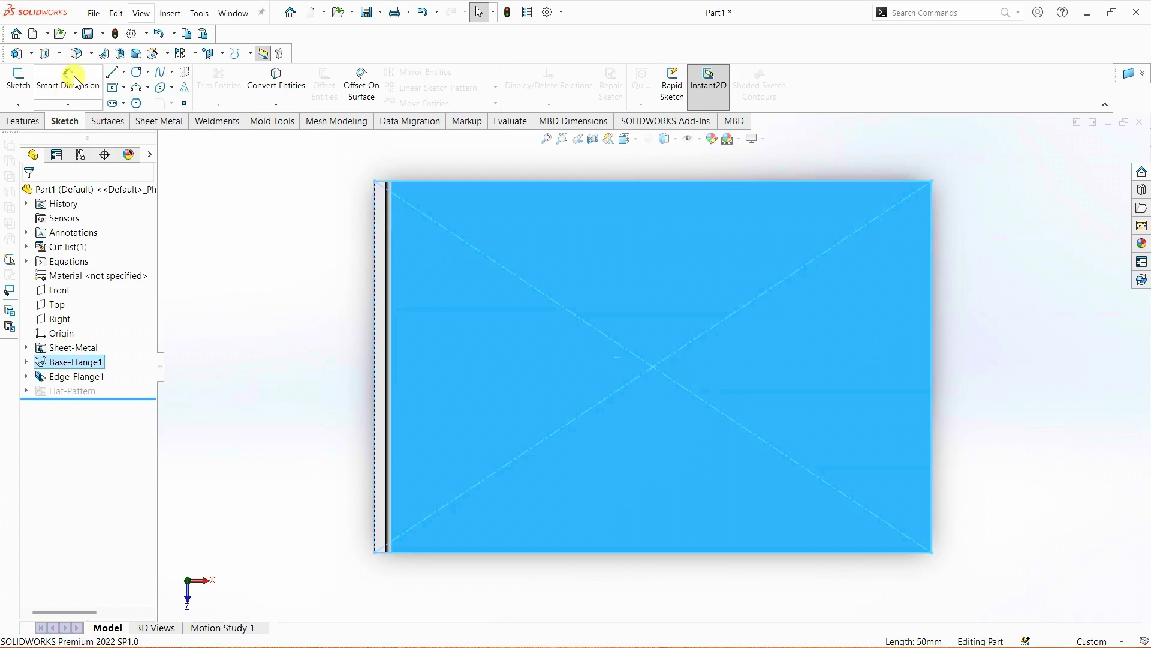
{"action": "left_click", "coordinate": [136, 72]}
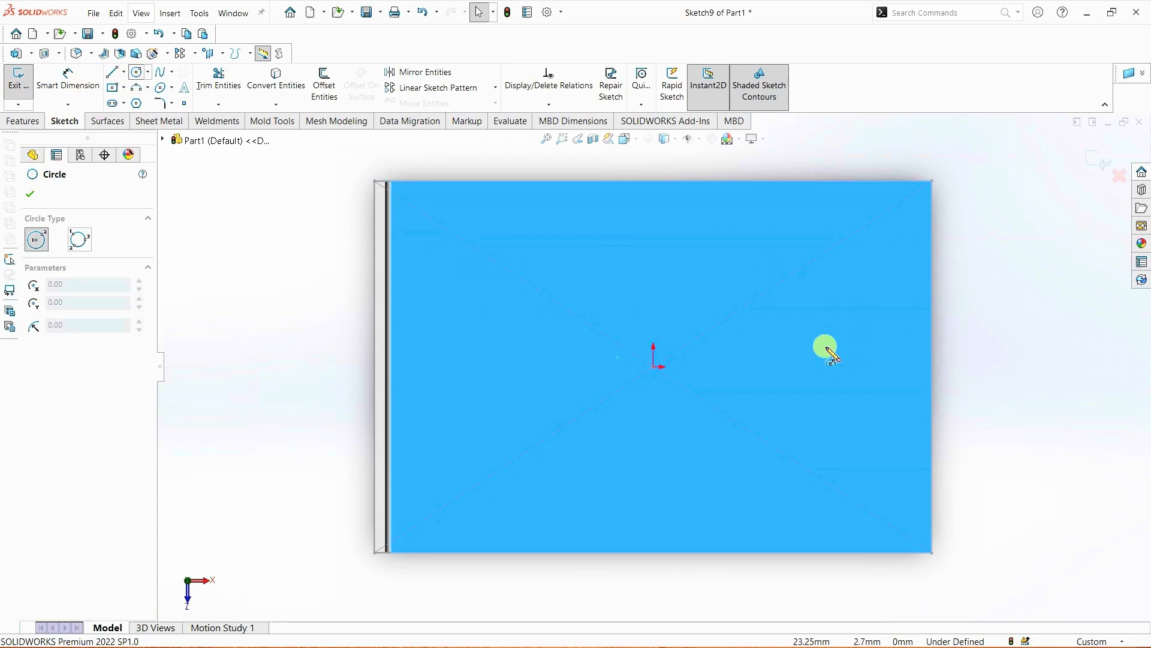
{"action": "left_click", "coordinate": [656, 365]}
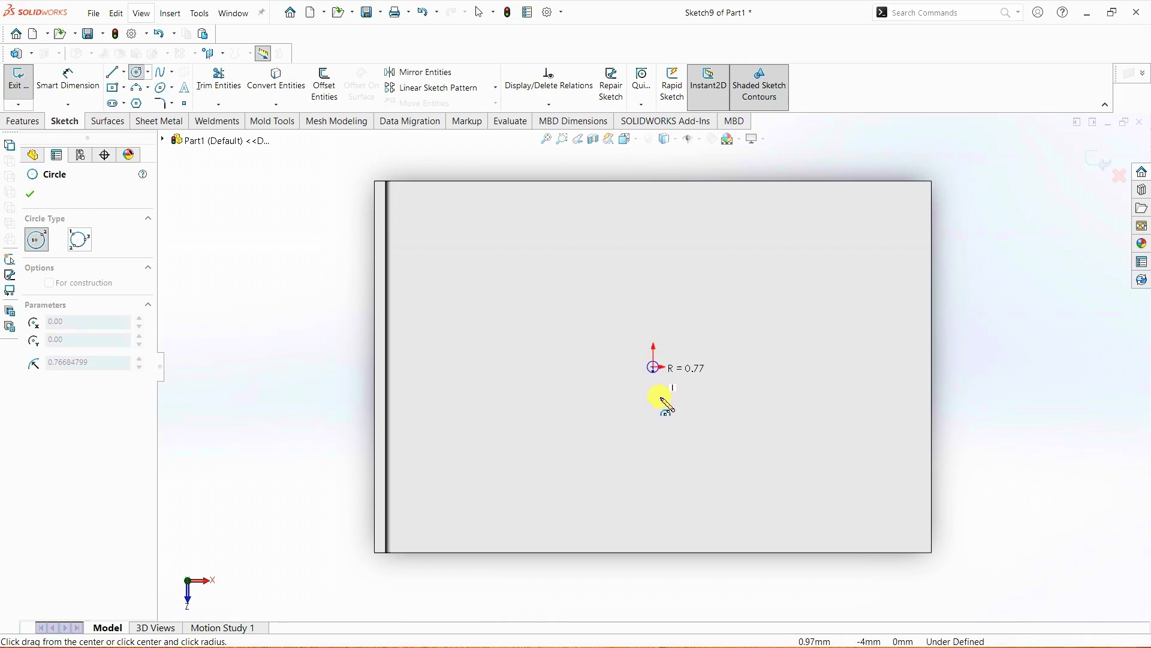
{"action": "left_click", "coordinate": [673, 413]}
{"action": "left_click", "coordinate": [33, 157]}
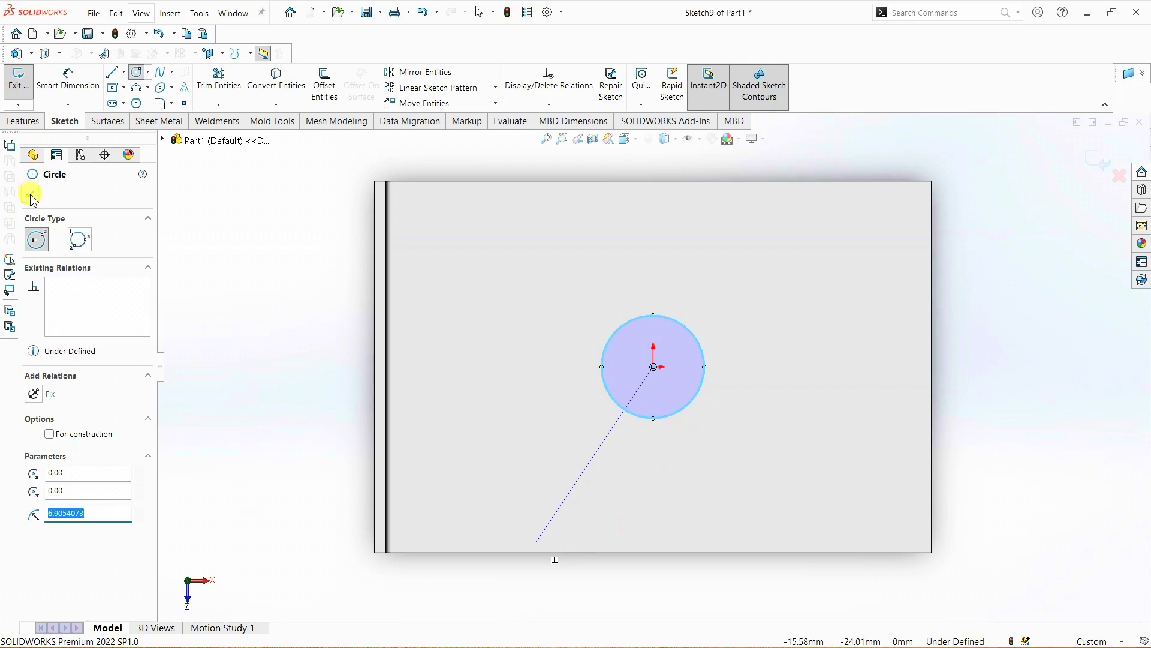
- Dimension the base flange circle's diameter as 10 mm
{"action": "left_click", "coordinate": [68, 80]}
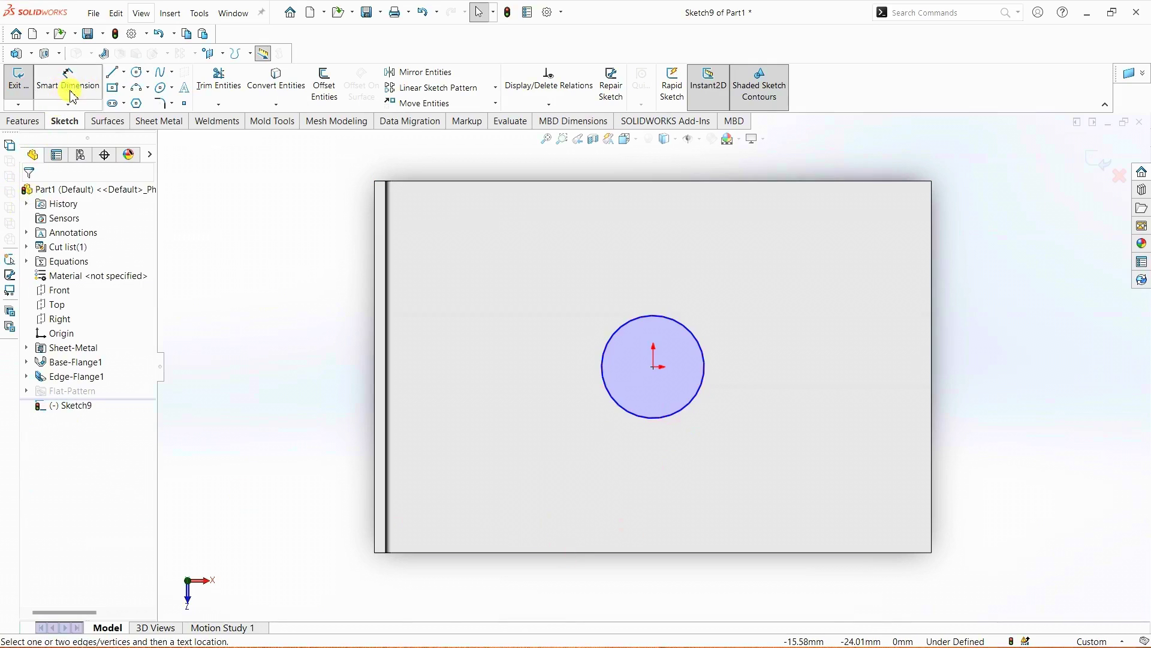
{"action": "left_click", "coordinate": [704, 367]}
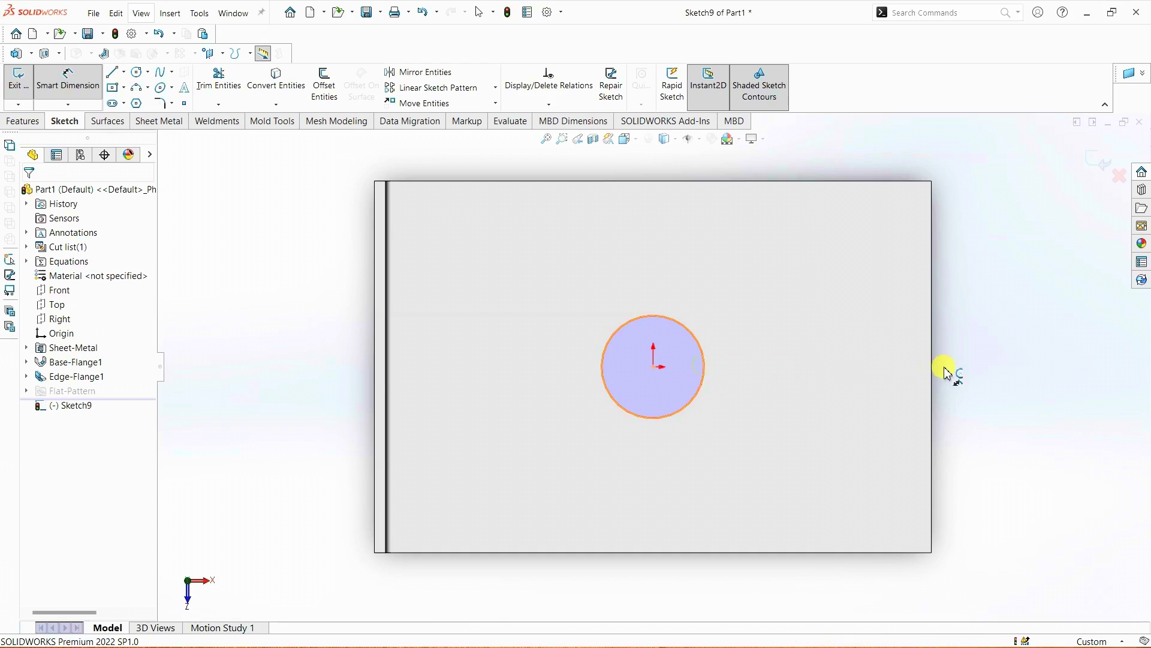
{"action": "left_click", "coordinate": [1023, 353]}
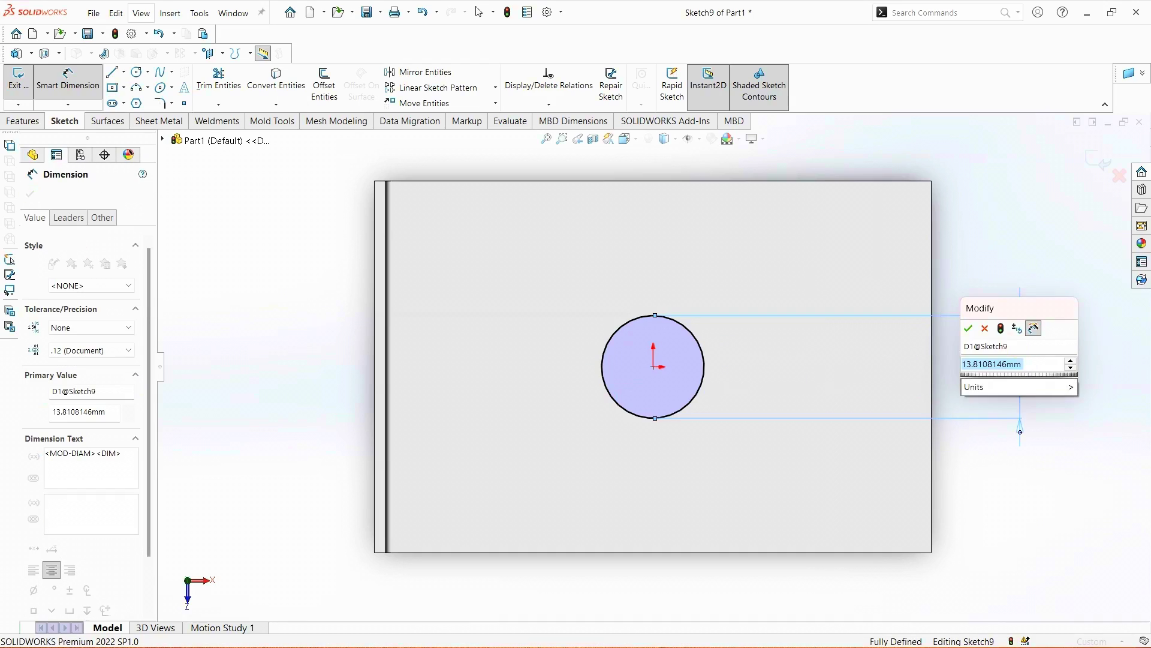
{"action": "type", "text": "10"}
{"action": "key", "text": "Return"}
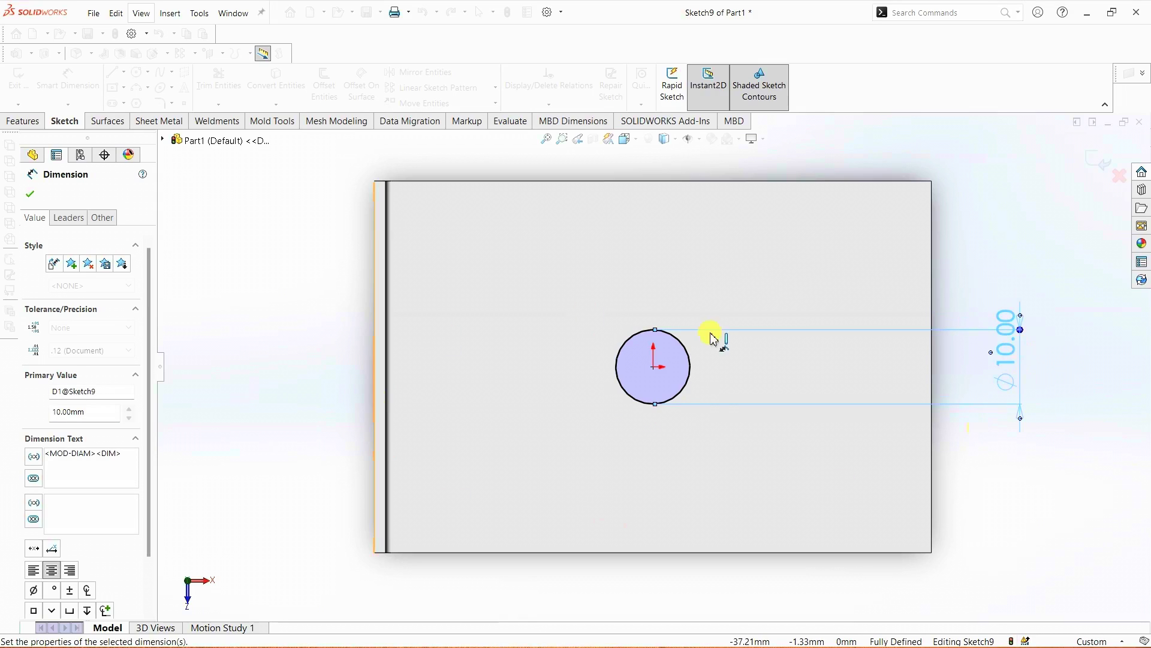
{"action": "left_click", "coordinate": [29, 196]}
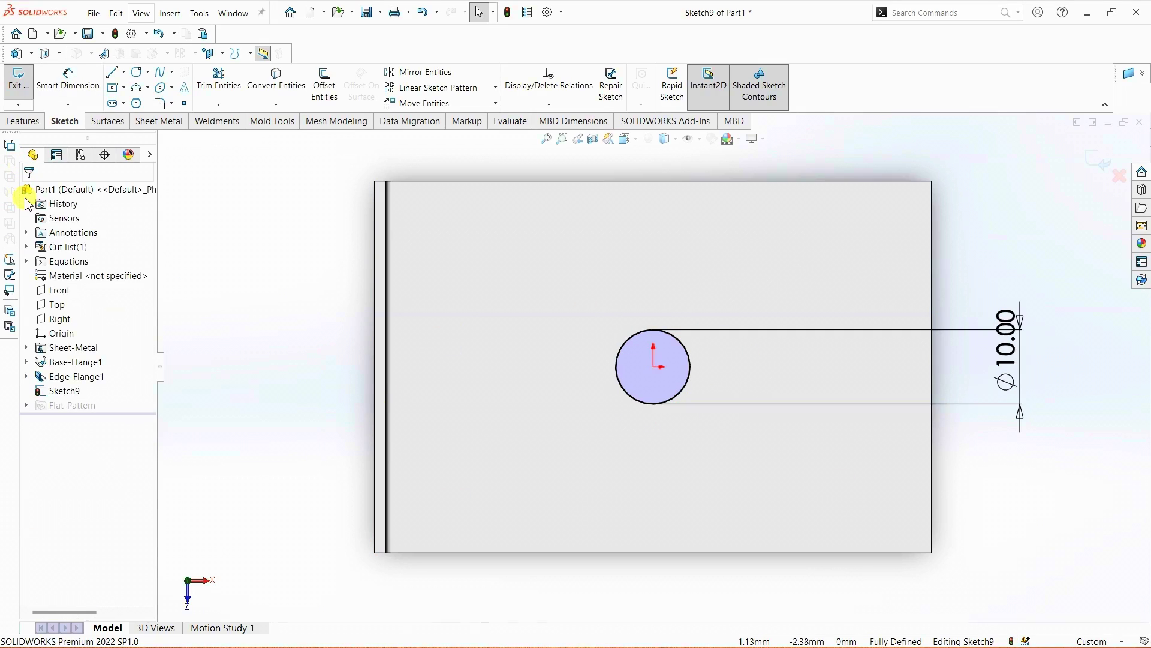
- Start a sheet metal Extruded Cut from the 10 mm circle, keeping the Blind end condition
{"action": "left_click", "coordinate": [21, 122]}
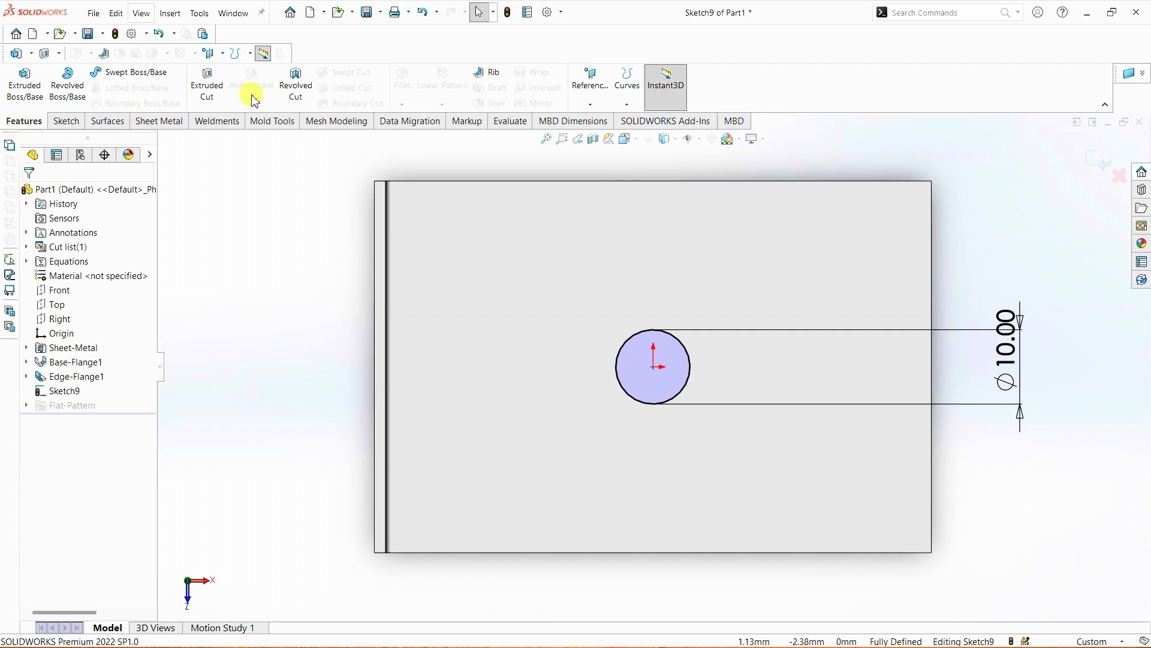
{"action": "left_click", "coordinate": [170, 122]}
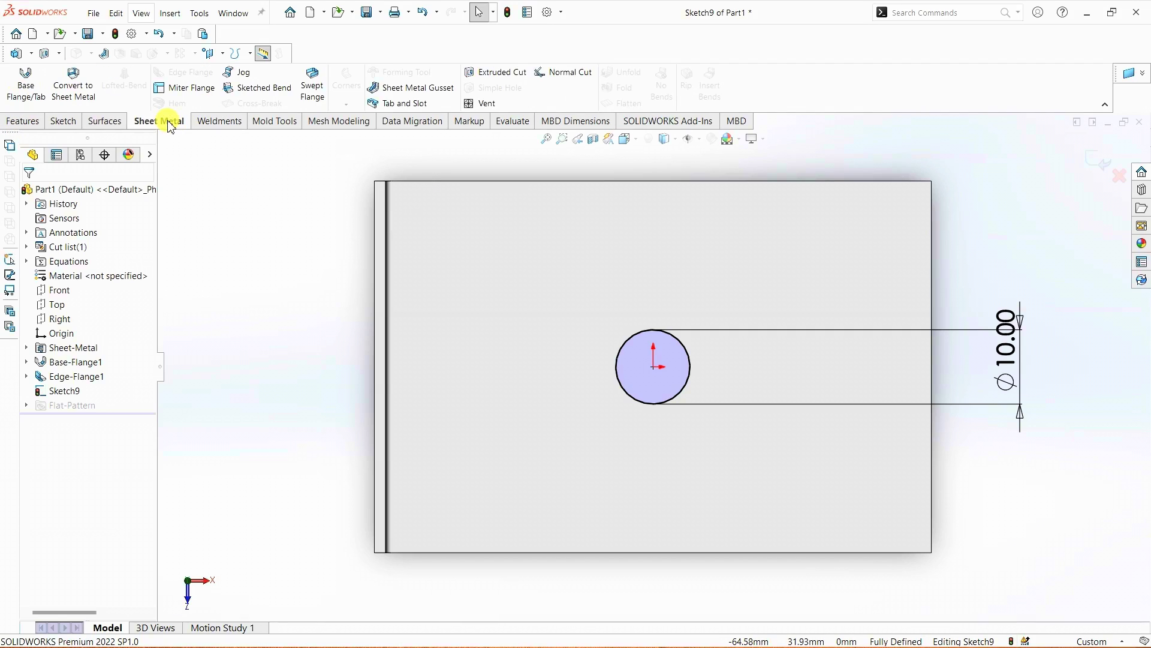
{"action": "left_click", "coordinate": [489, 75]}
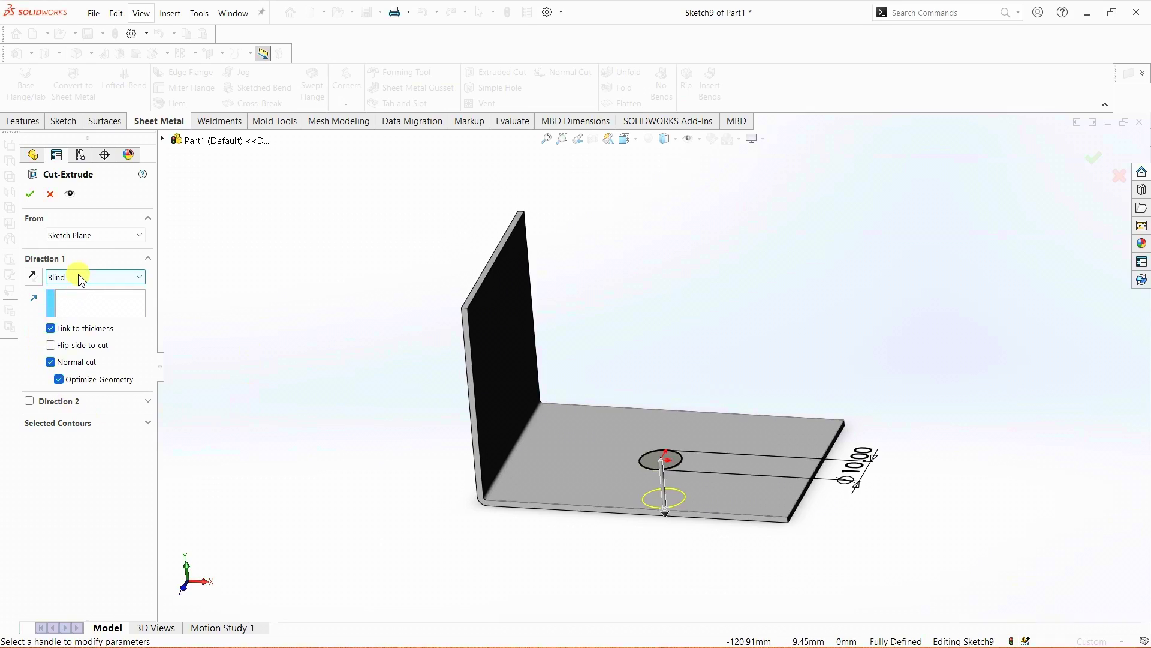
{"action": "left_click", "coordinate": [82, 279]}
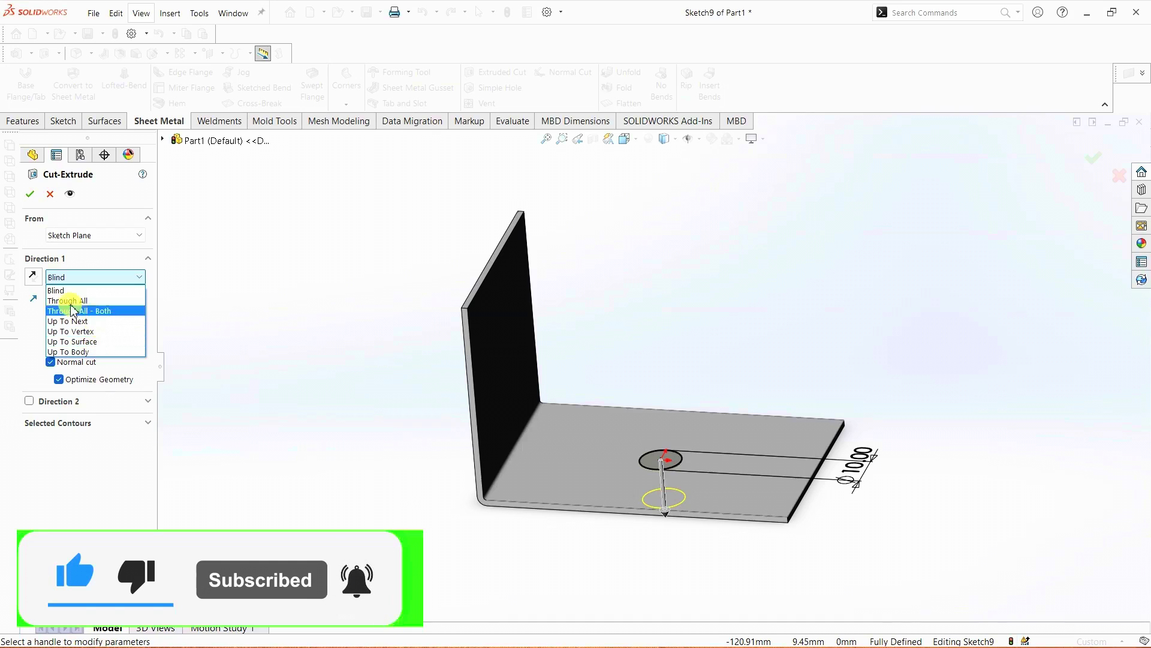
{"action": "left_click", "coordinate": [86, 289]}
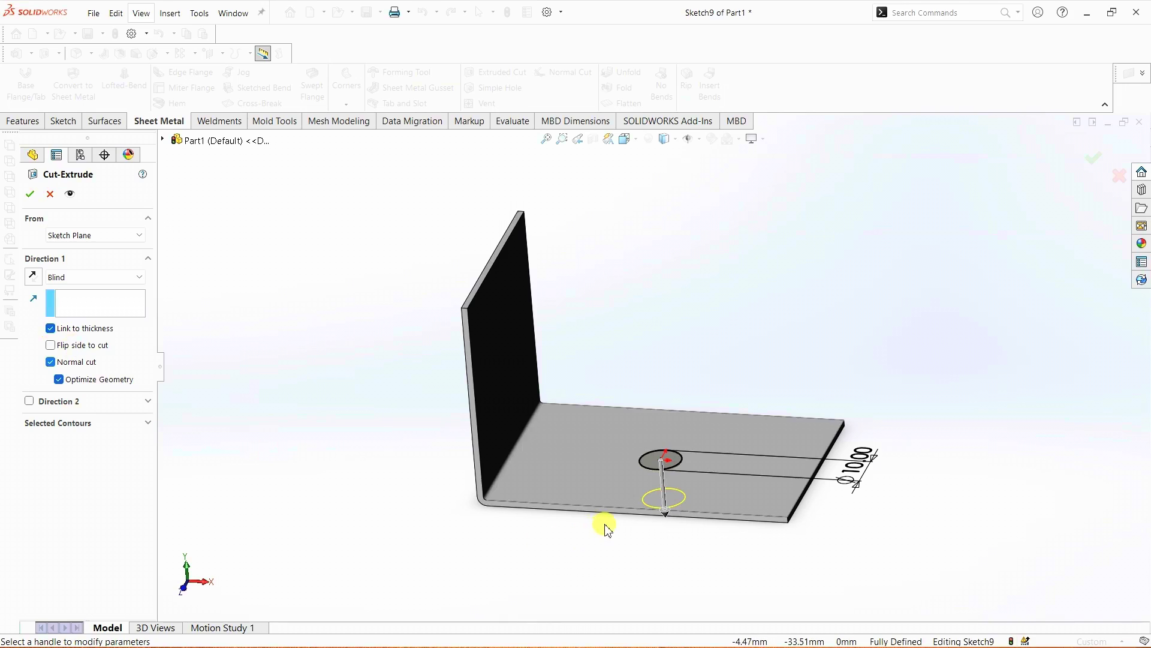
- Turn Link to thickness off to compare the cut depth with the sheet thickness, and turn it back on
{"action": "middle_click_drag", "start_coordinate": [604, 547], "coordinate": [609, 504]}
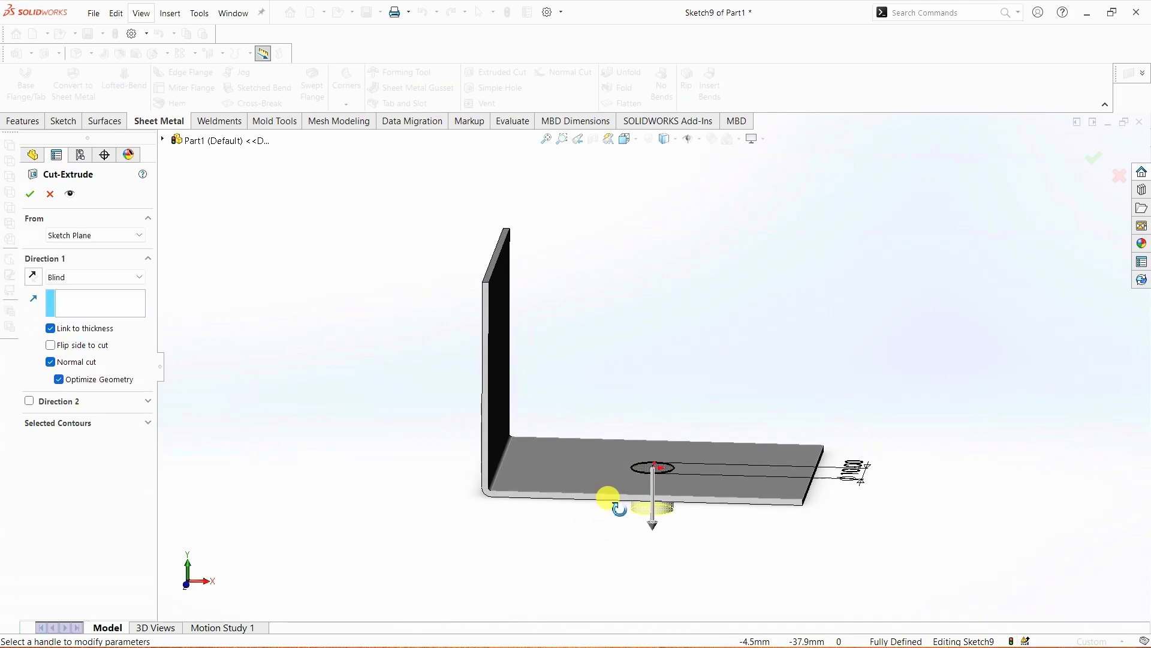
{"action": "left_click", "coordinate": [51, 329]}
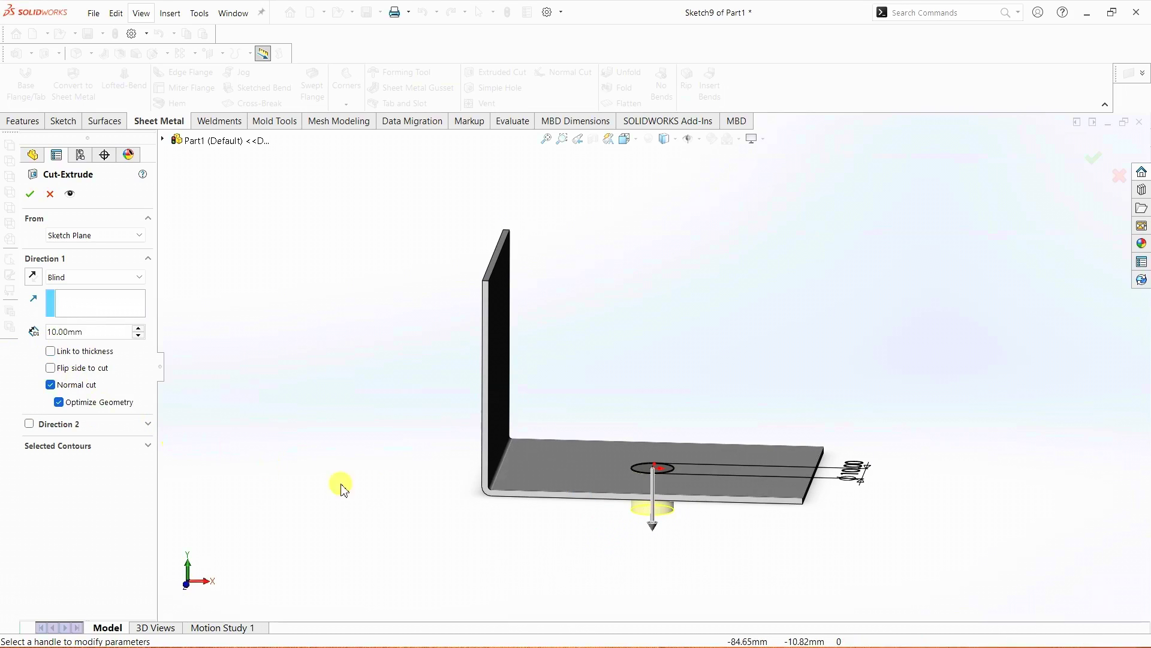
{"action": "middle_click_drag", "start_coordinate": [618, 537], "coordinate": [632, 501]}
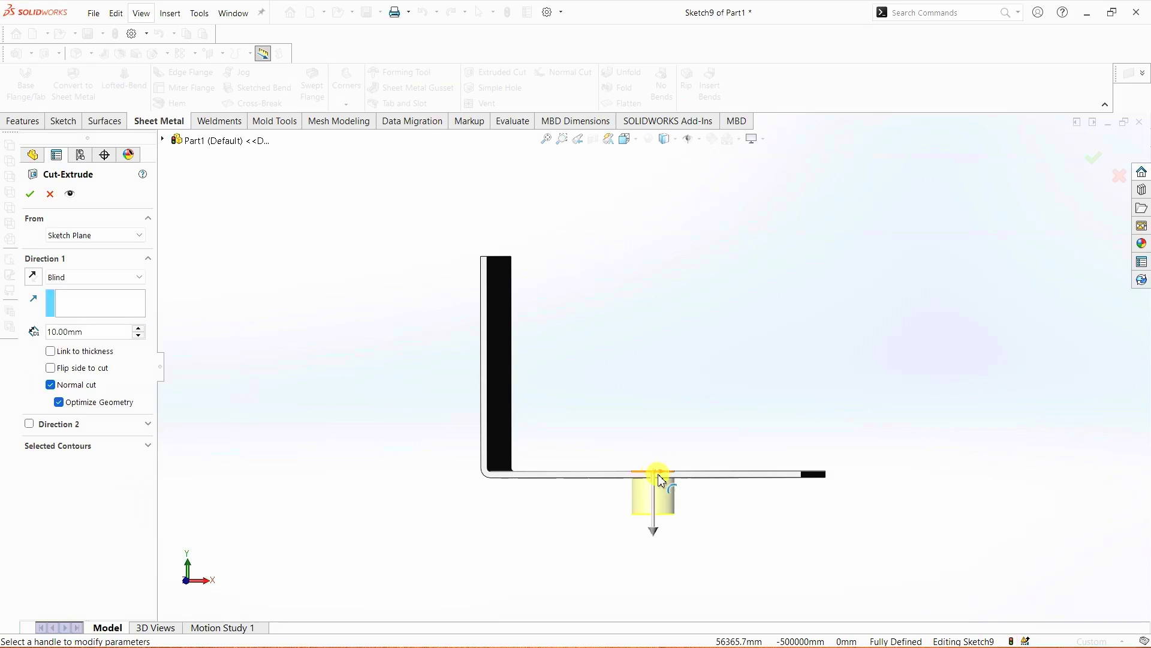
{"action": "scroll", "coordinate": [661, 479], "scroll_direction": "down", "scroll_amount": 5}
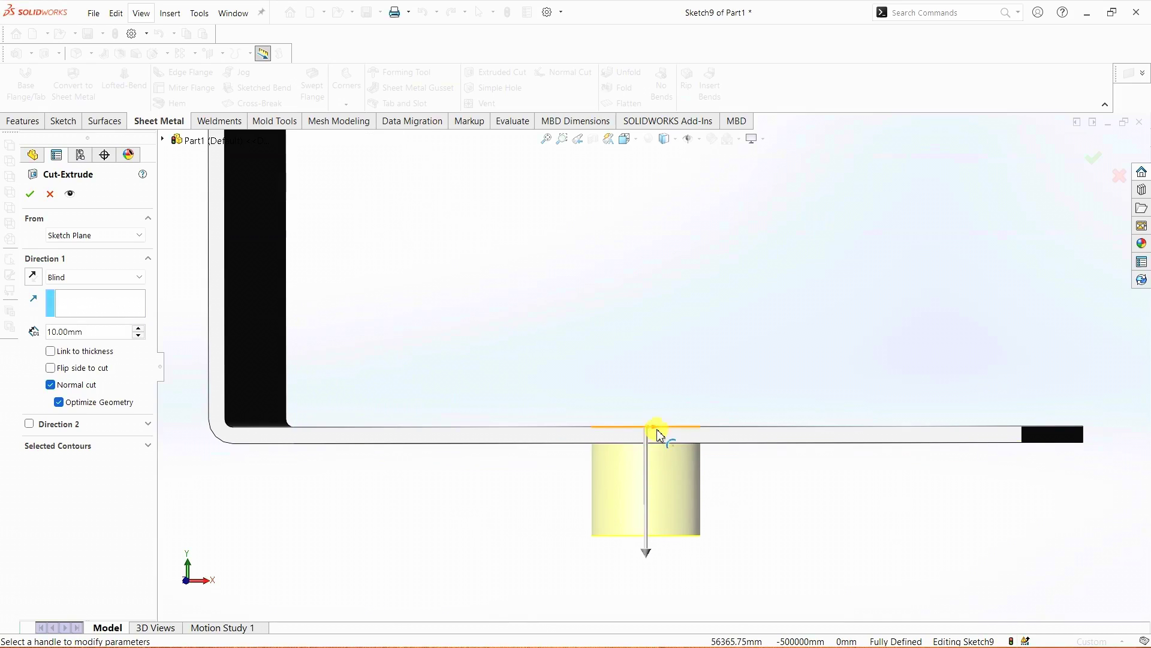
{"action": "left_click", "coordinate": [51, 351]}
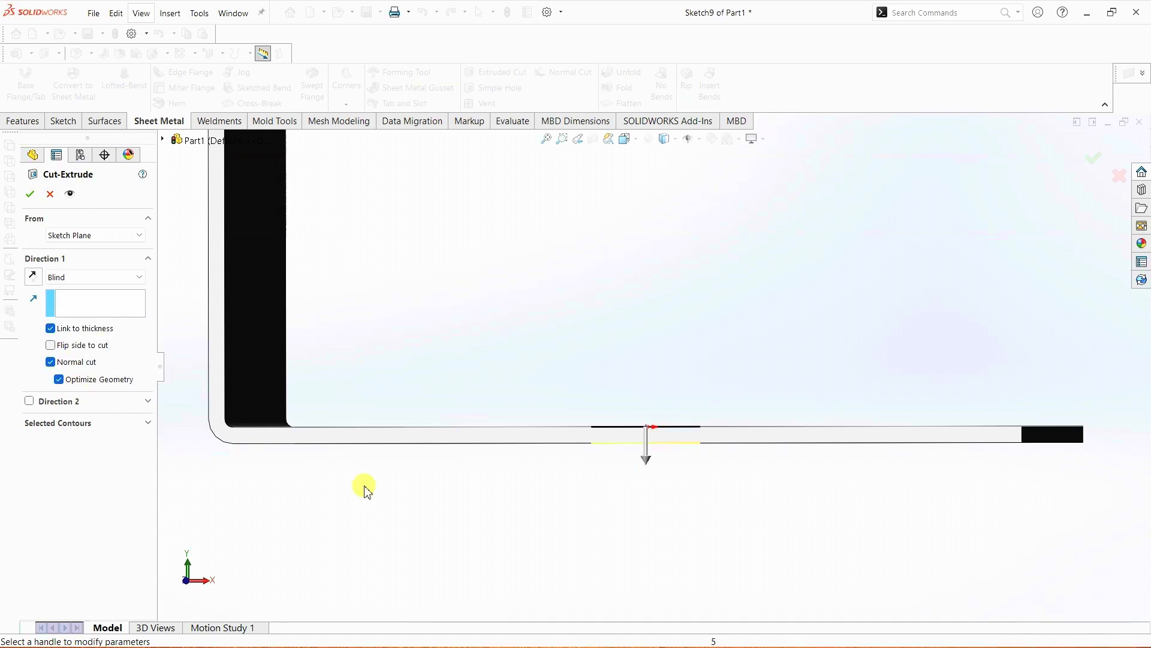
- Create the hole in the base flange with the cut linked to the sheet thickness and Normal cut enabled
{"action": "middle_click_drag", "start_coordinate": [632, 528], "coordinate": [629, 455]}
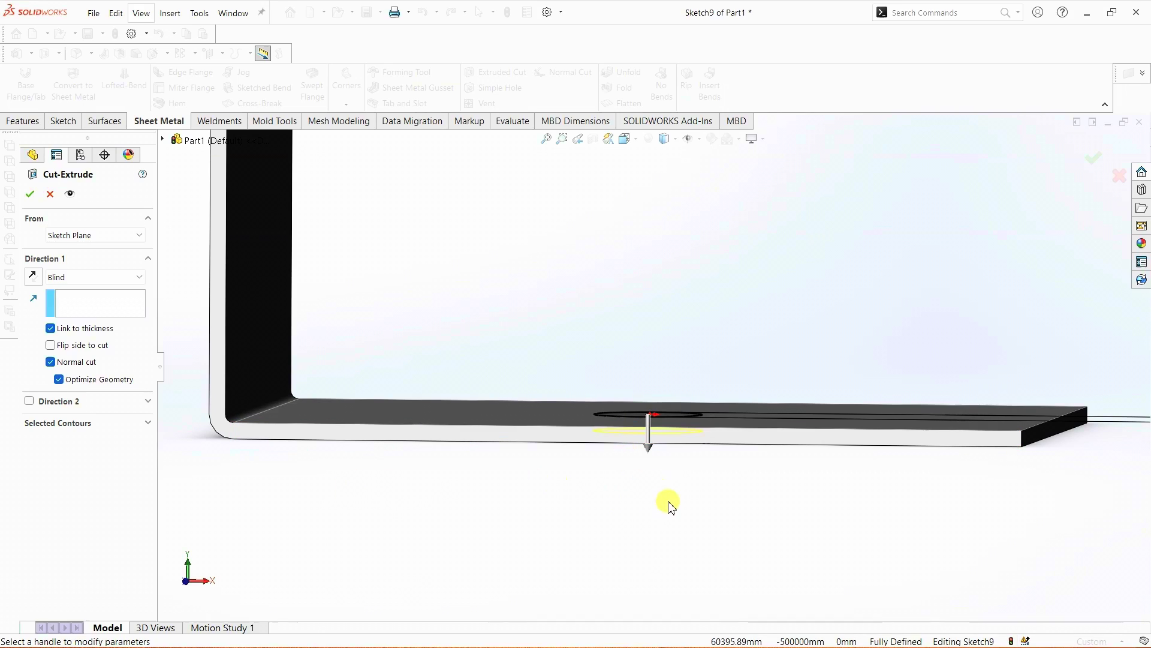
{"action": "mouse_move", "coordinate": [668, 501]}
{"action": "middle_mouse_down"}
{"action": "mouse_move", "coordinate": [663, 475]}
{"action": "mouse_move", "coordinate": [664, 485]}
{"action": "middle_mouse_up"}
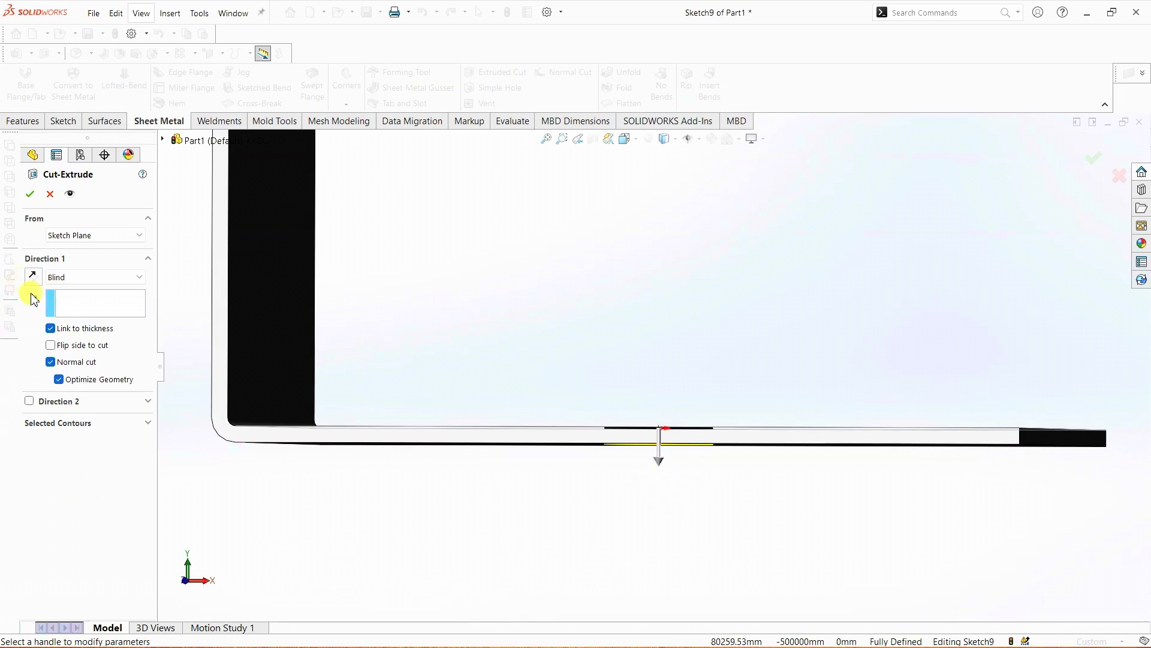
{"action": "left_click", "coordinate": [31, 194]}
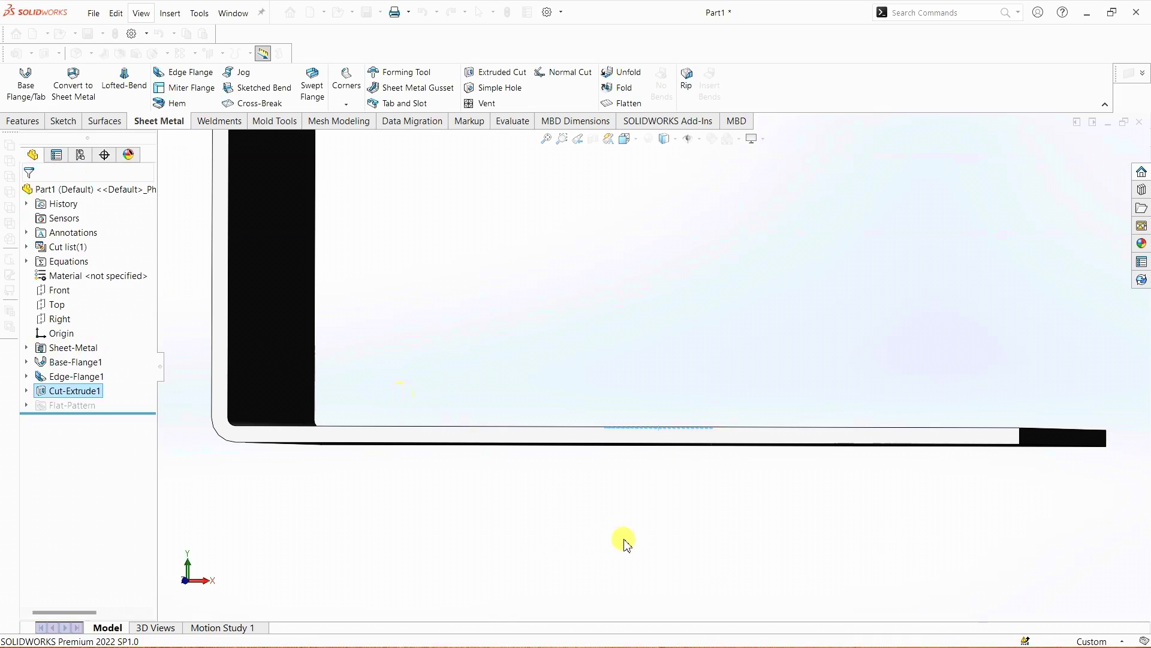
- Sketch a circle about 10.7 mm in diameter on the edge flange's inner face, centred about 27.7 mm directly above the origin
{"action": "middle_click_drag", "start_coordinate": [750, 319], "coordinate": [699, 392]}
{"action": "scroll", "coordinate": [660, 396], "scroll_direction": "up", "scroll_amount": 3}
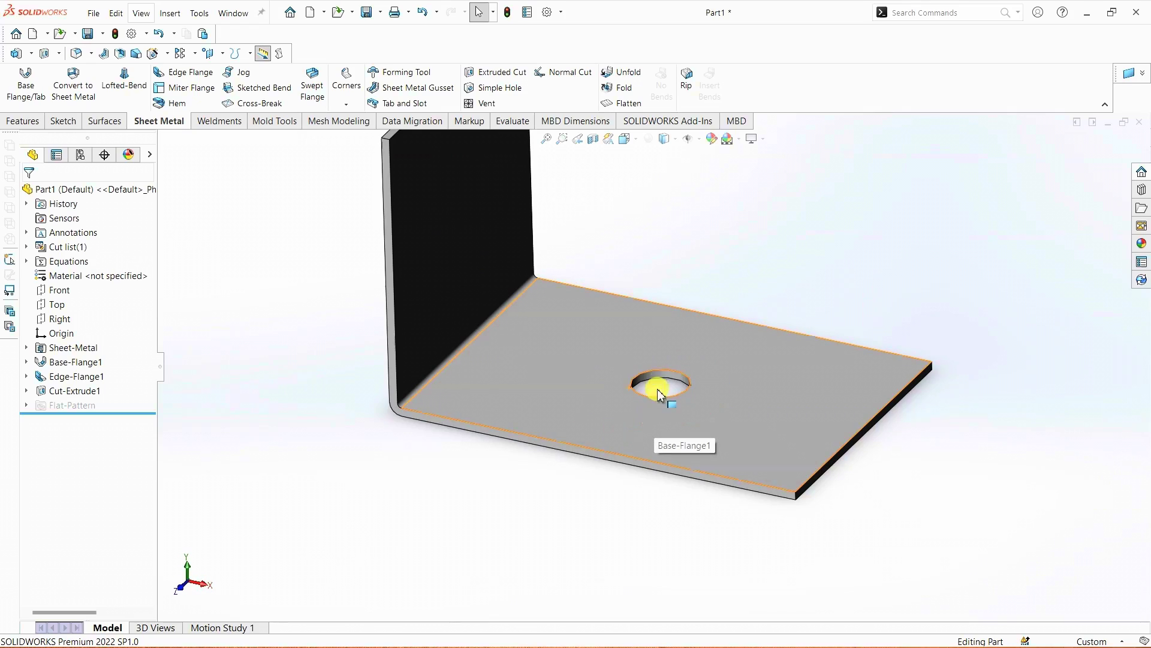
{"action": "right_click", "coordinate": [456, 210]}
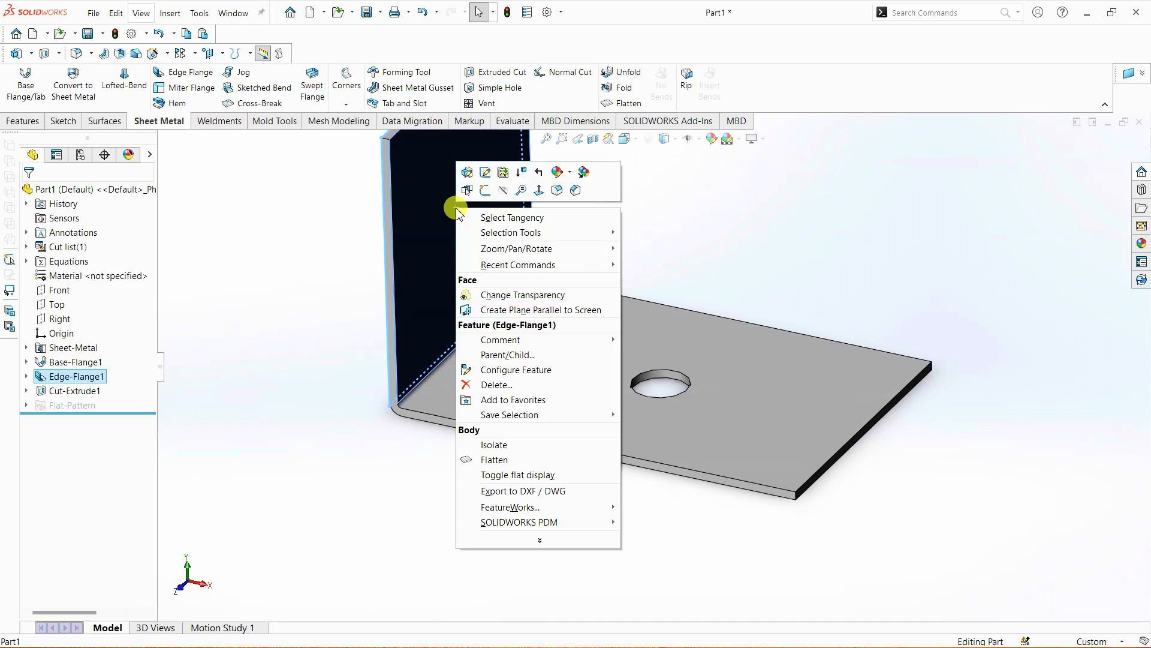
{"action": "left_click", "coordinate": [519, 191]}
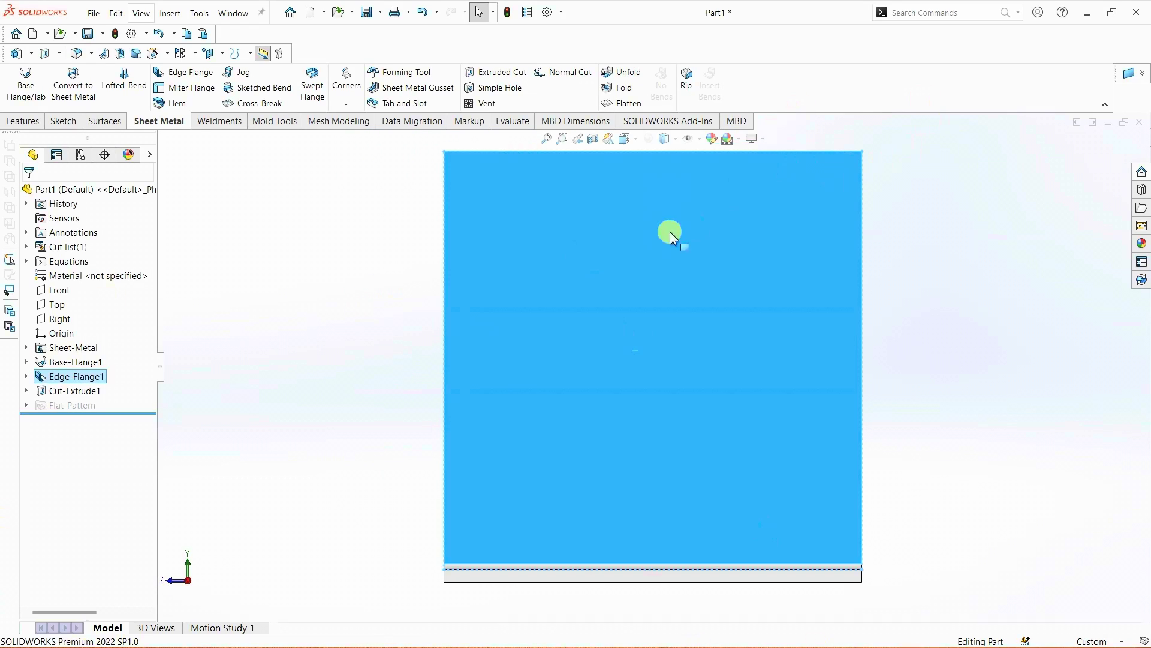
{"action": "left_click", "coordinate": [65, 122]}
{"action": "left_click", "coordinate": [139, 72]}
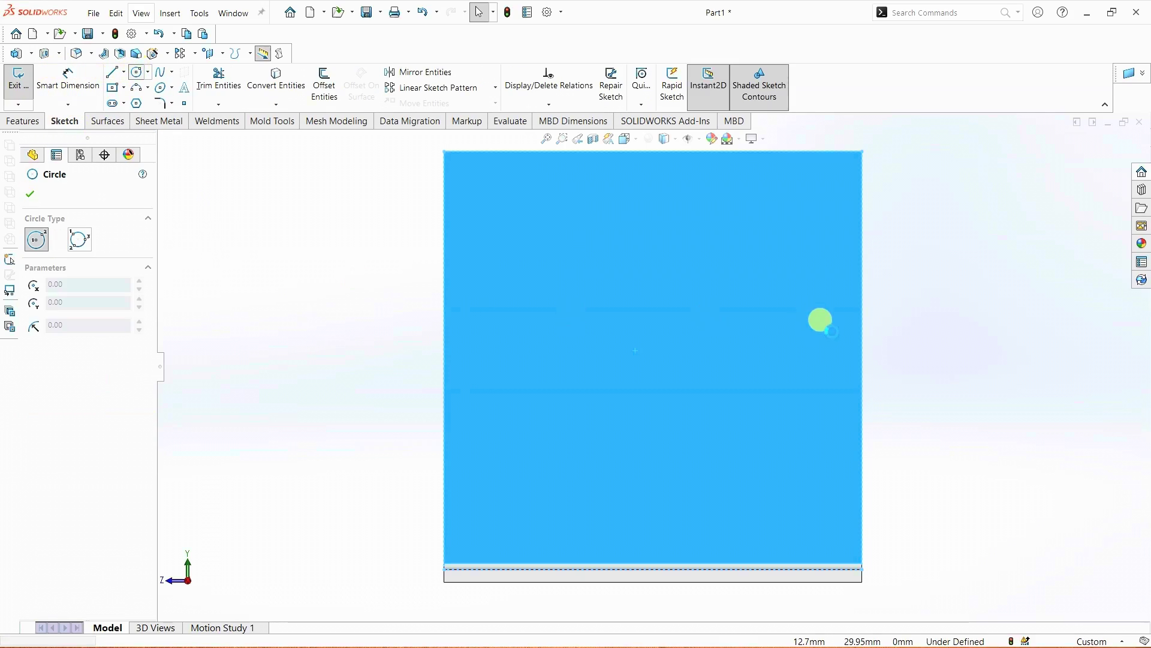
{"action": "left_click", "coordinate": [654, 339]}
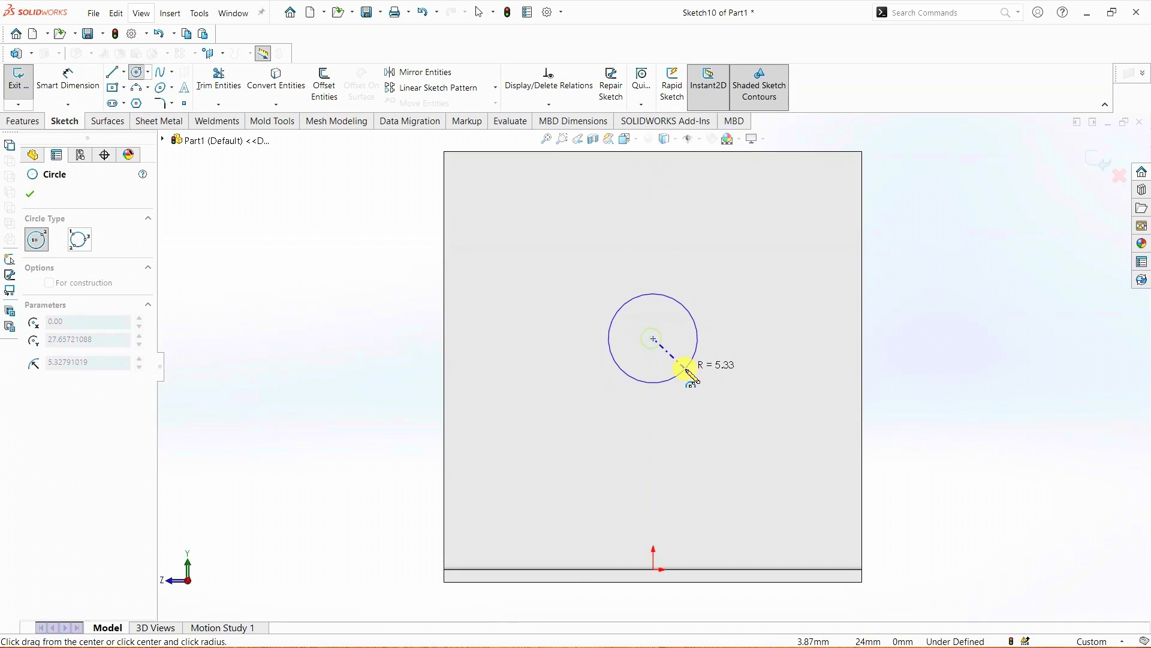
{"action": "left_click", "coordinate": [686, 370]}
{"action": "left_click", "coordinate": [30, 193]}
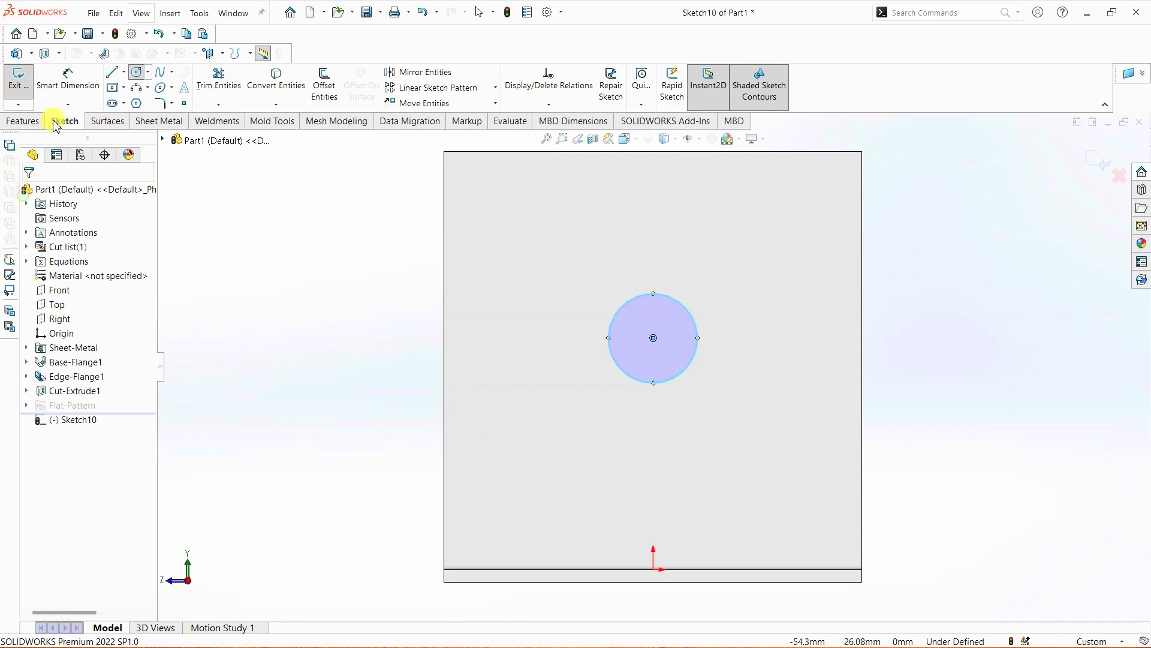
- Dimension the circle on the edge flange to a diameter of 10 mm
{"action": "left_click", "coordinate": [70, 76]}
{"action": "left_click", "coordinate": [691, 317]}
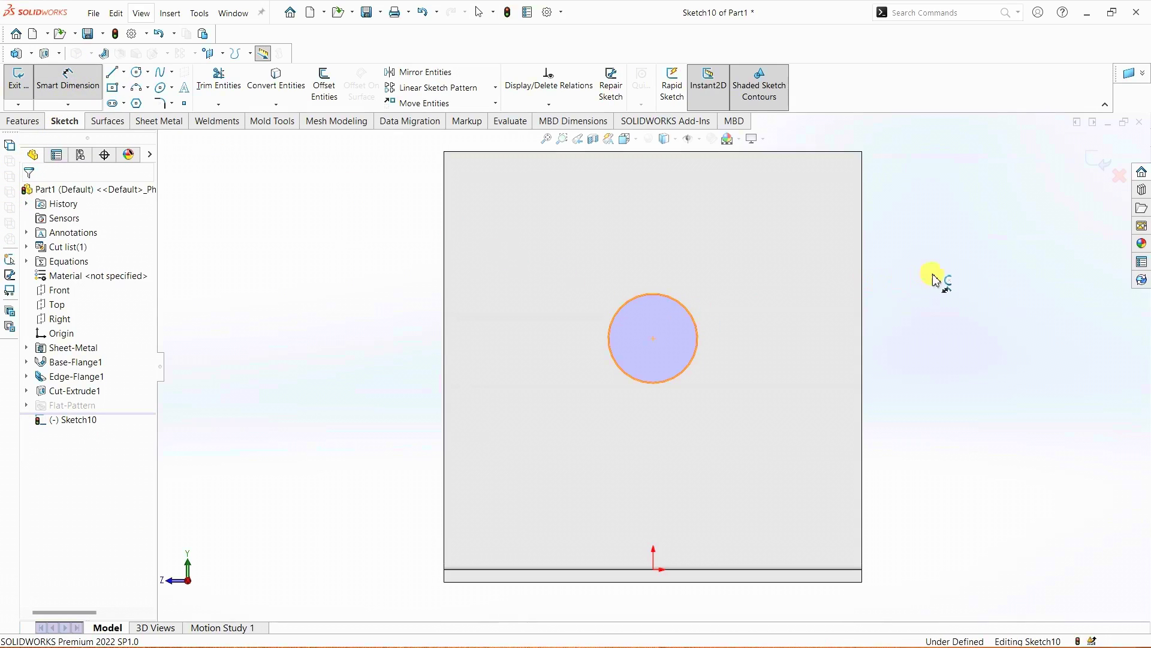
{"action": "left_click", "coordinate": [936, 282]}
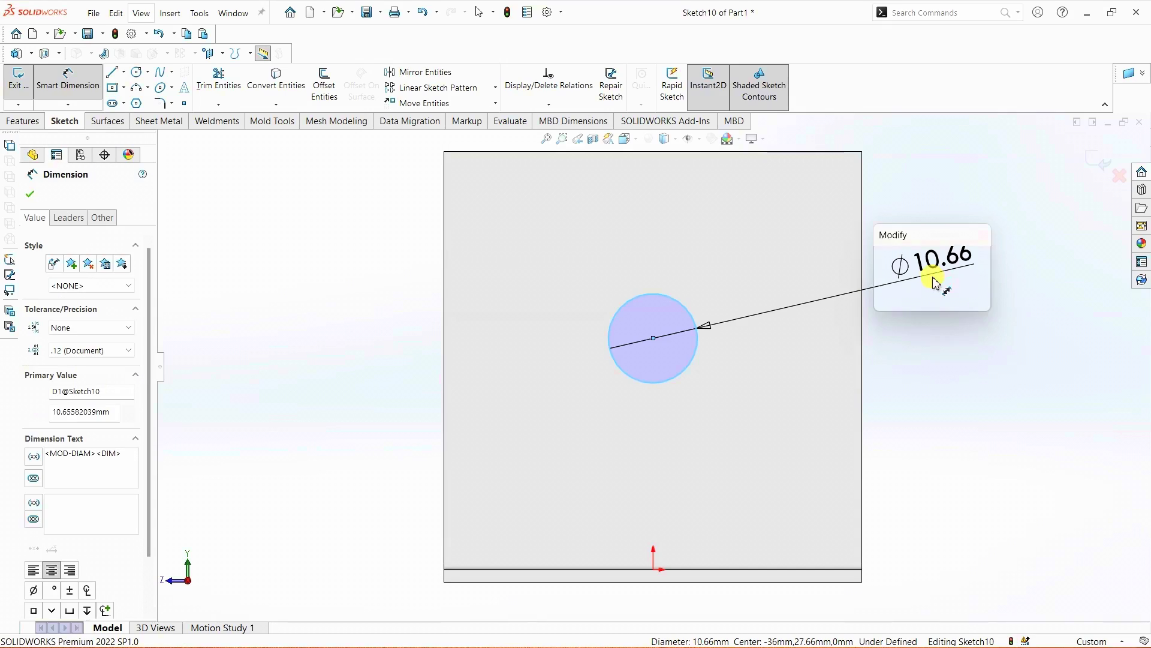
{"action": "key", "text": "Return"}
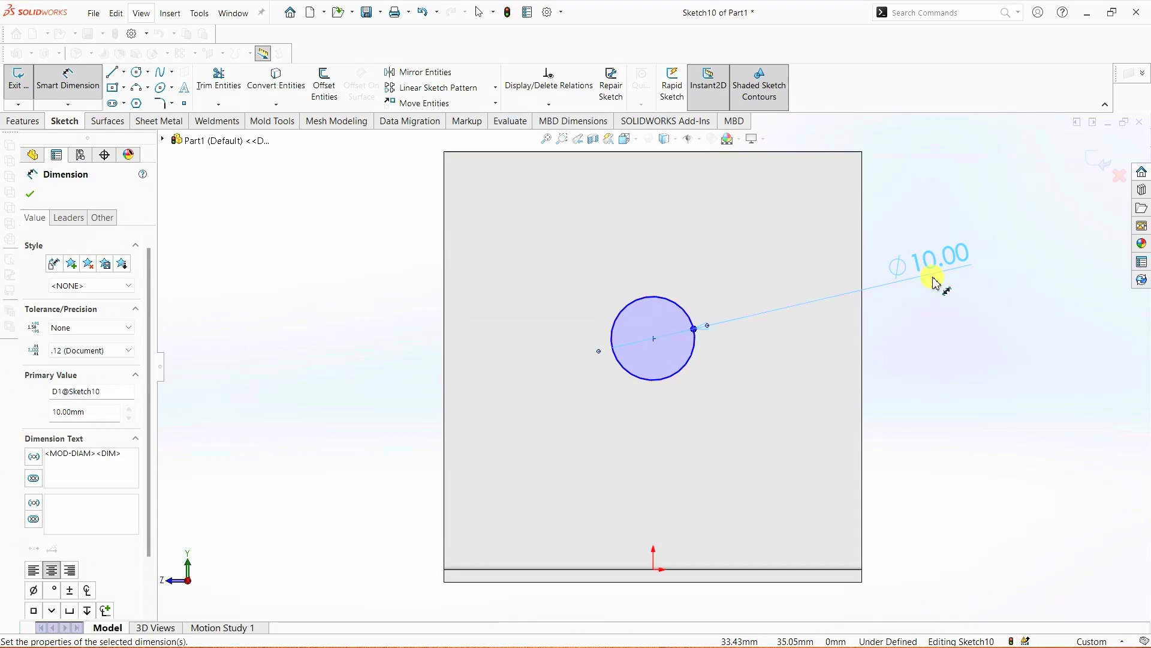
{"action": "left_click", "coordinate": [27, 198]}
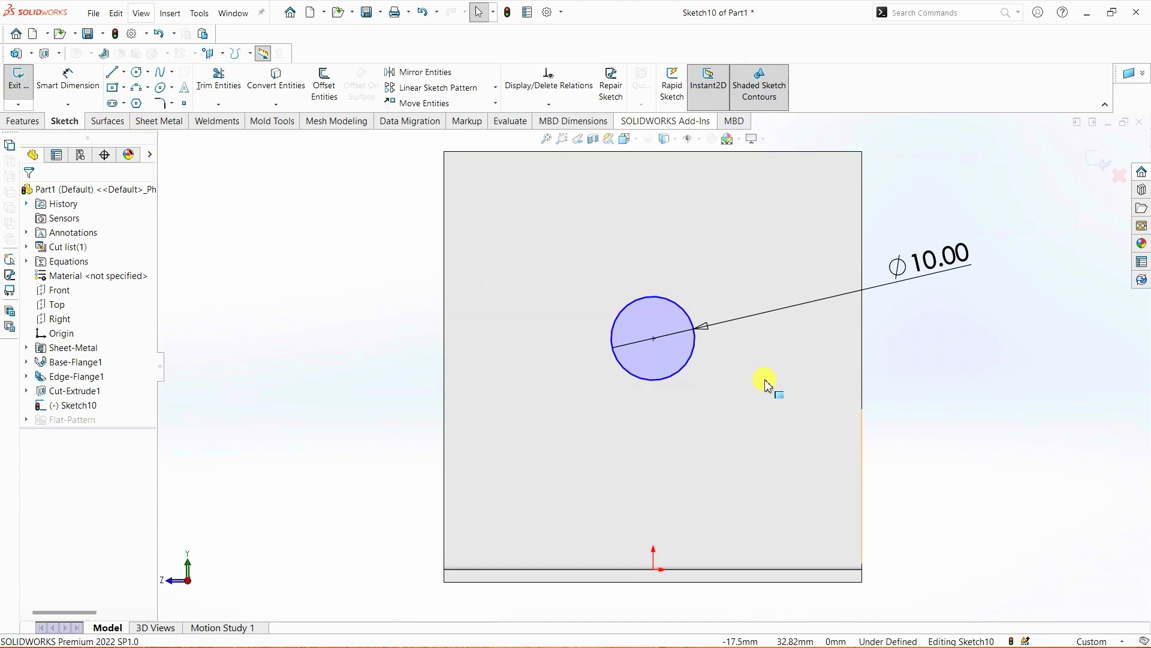
{"action": "left_click", "coordinate": [653, 339]}
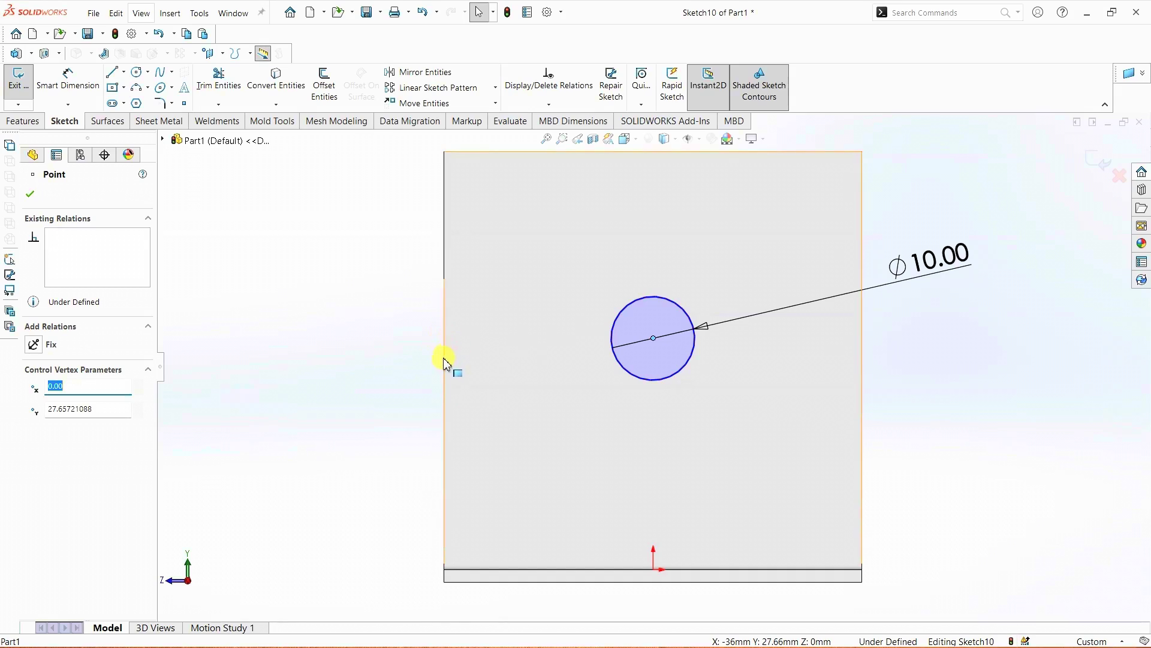
{"action": "left_click", "coordinate": [35, 195]}
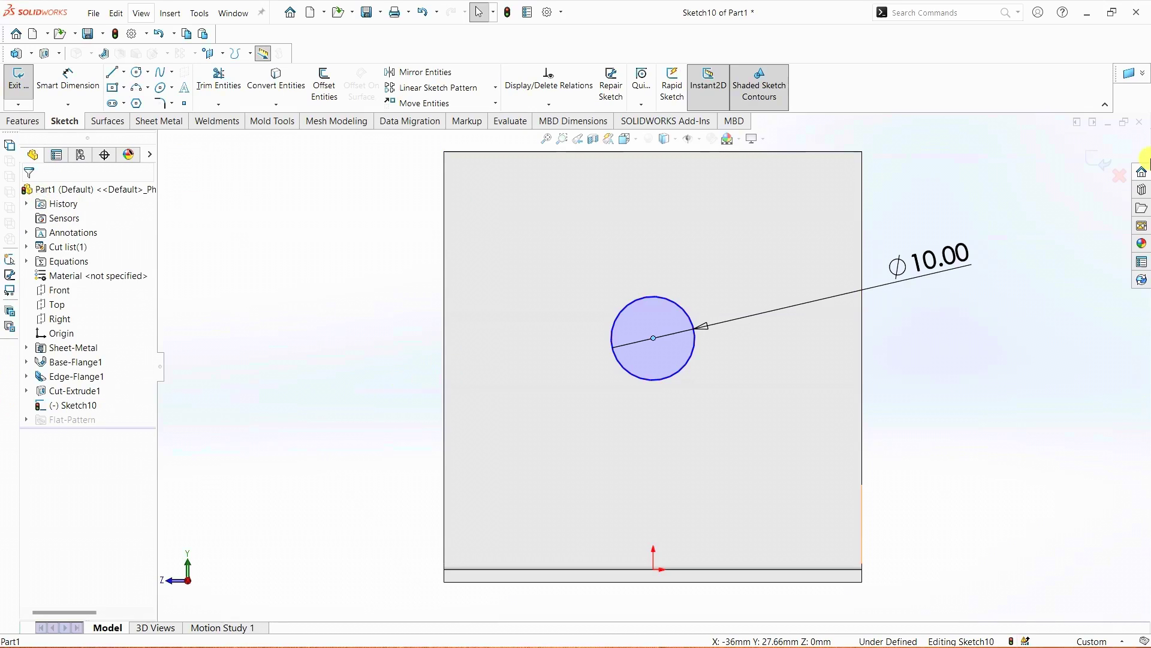
- Draw a horizontal construction centerline across the edge flange, joining the midpoints of its two side edges
{"action": "left_click", "coordinate": [112, 72]}
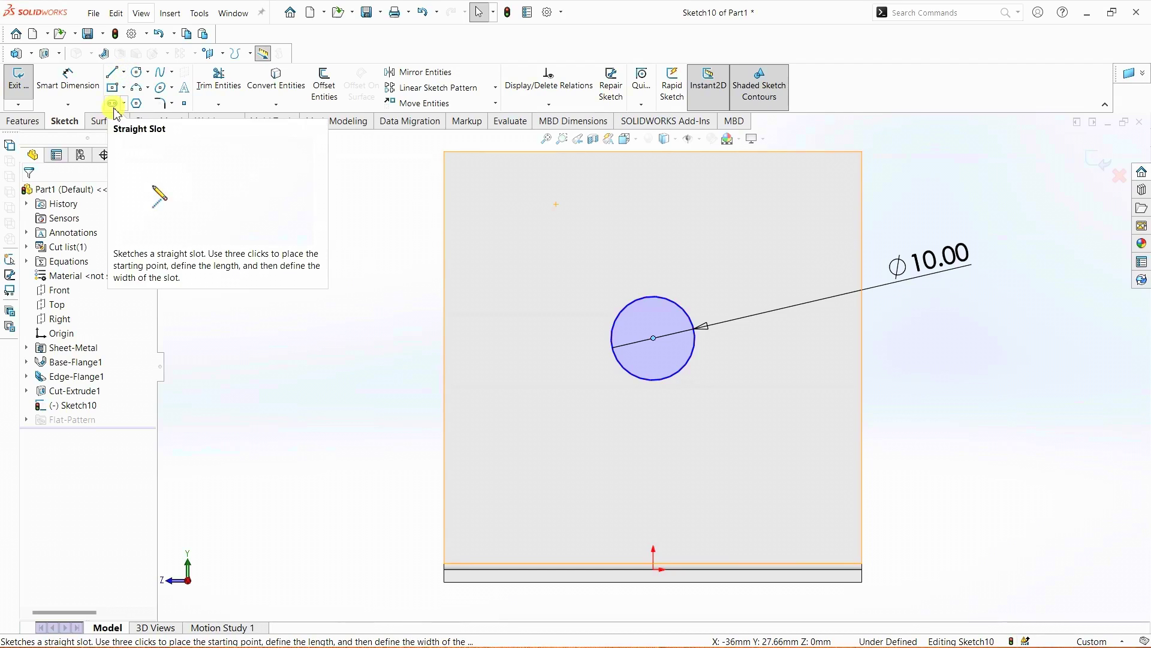
{"action": "left_click", "coordinate": [123, 73]}
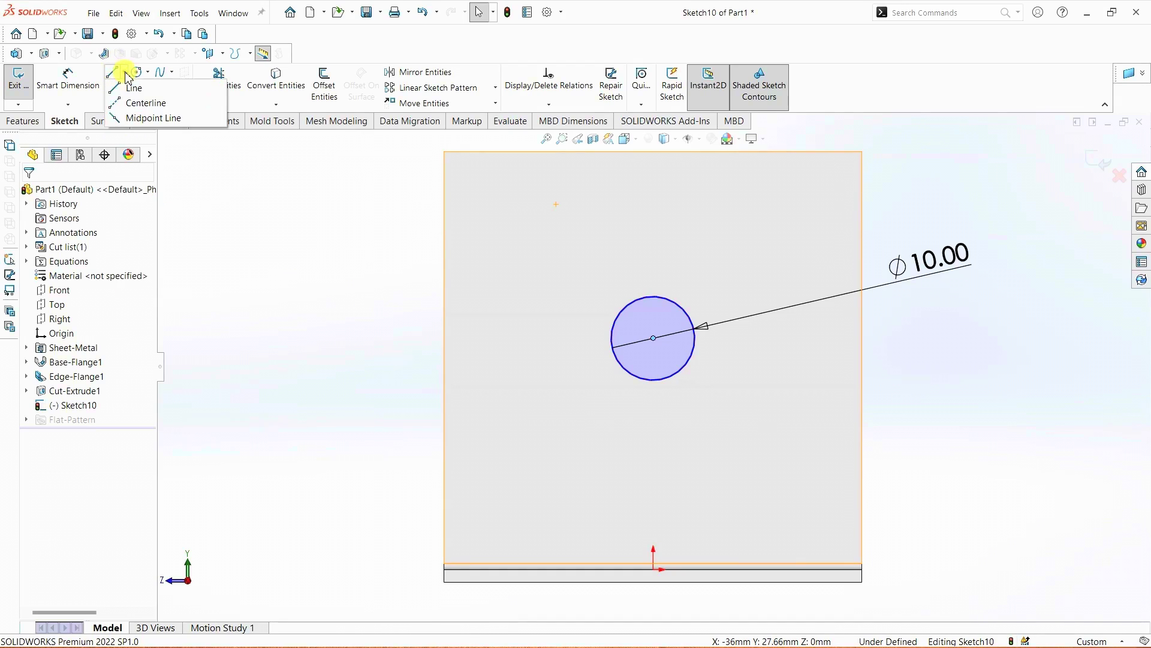
{"action": "left_click", "coordinate": [132, 100]}
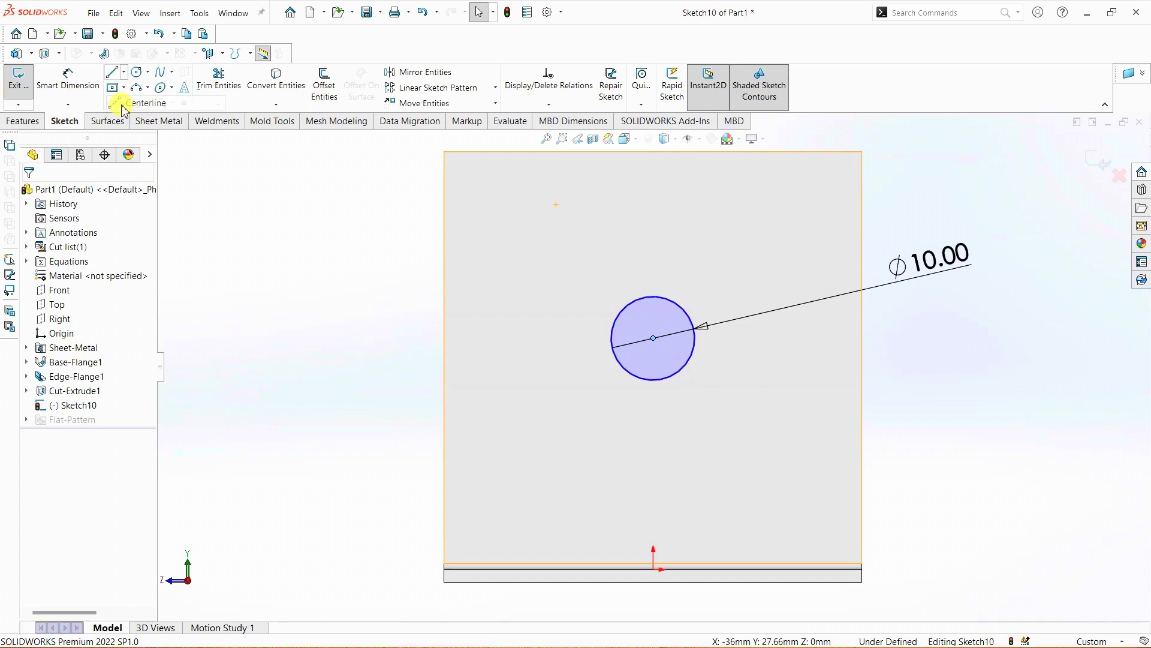
{"action": "left_click", "coordinate": [444, 357]}
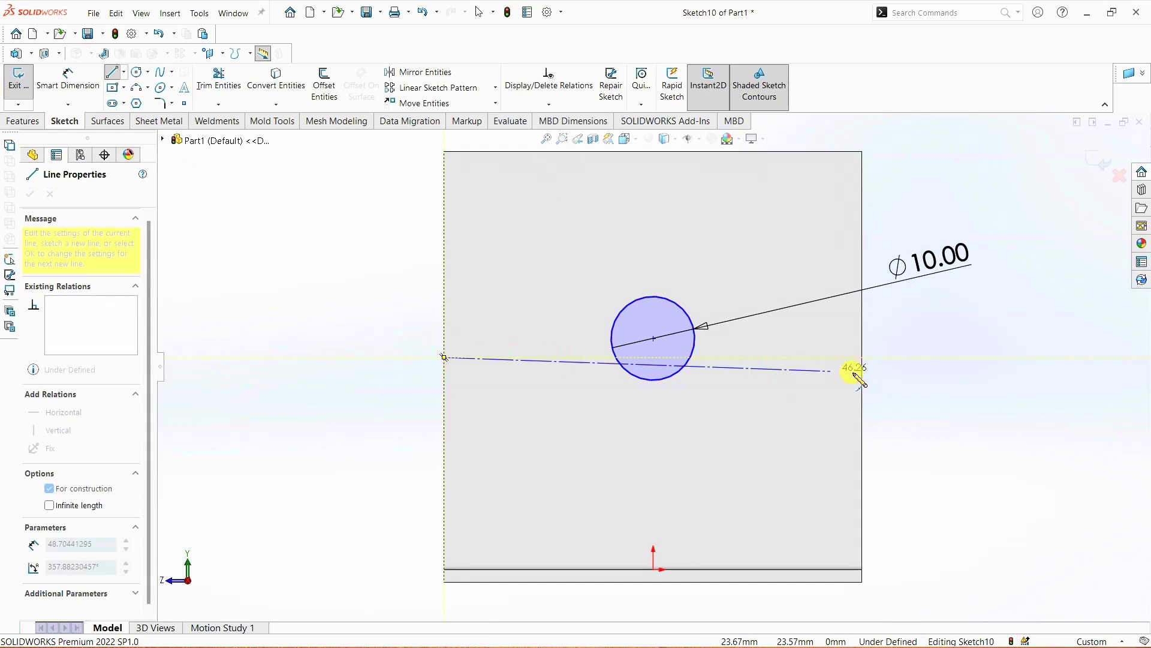
{"action": "left_click", "coordinate": [861, 357]}
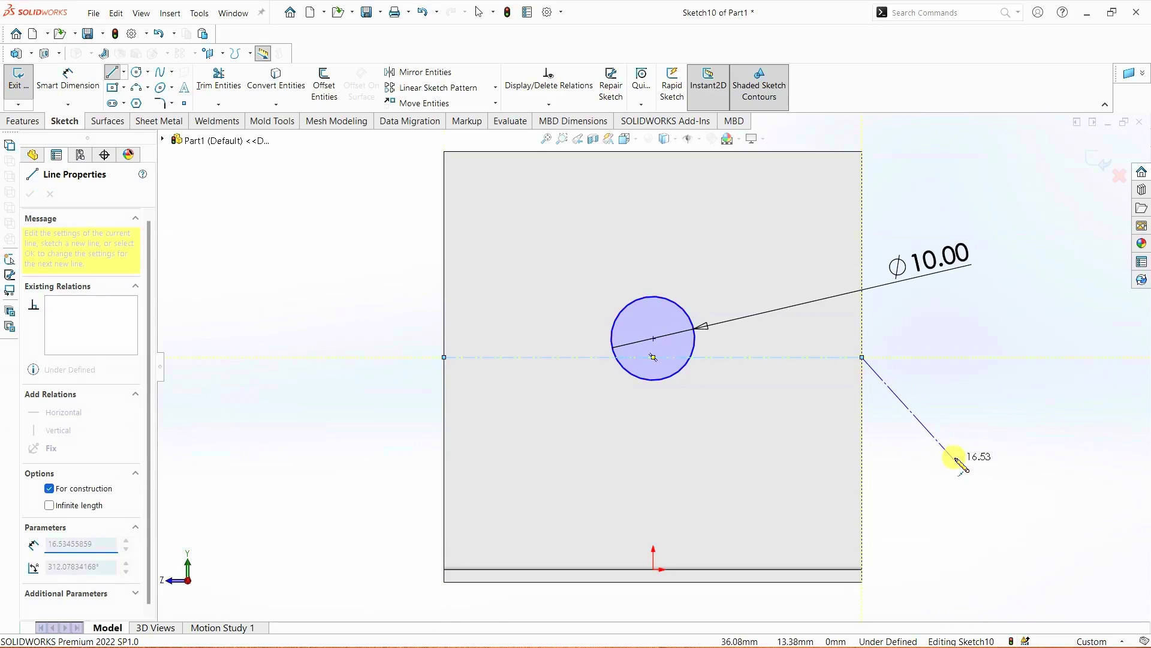
{"action": "key", "text": "Escape"}
{"action": "key", "text": "Escape"}
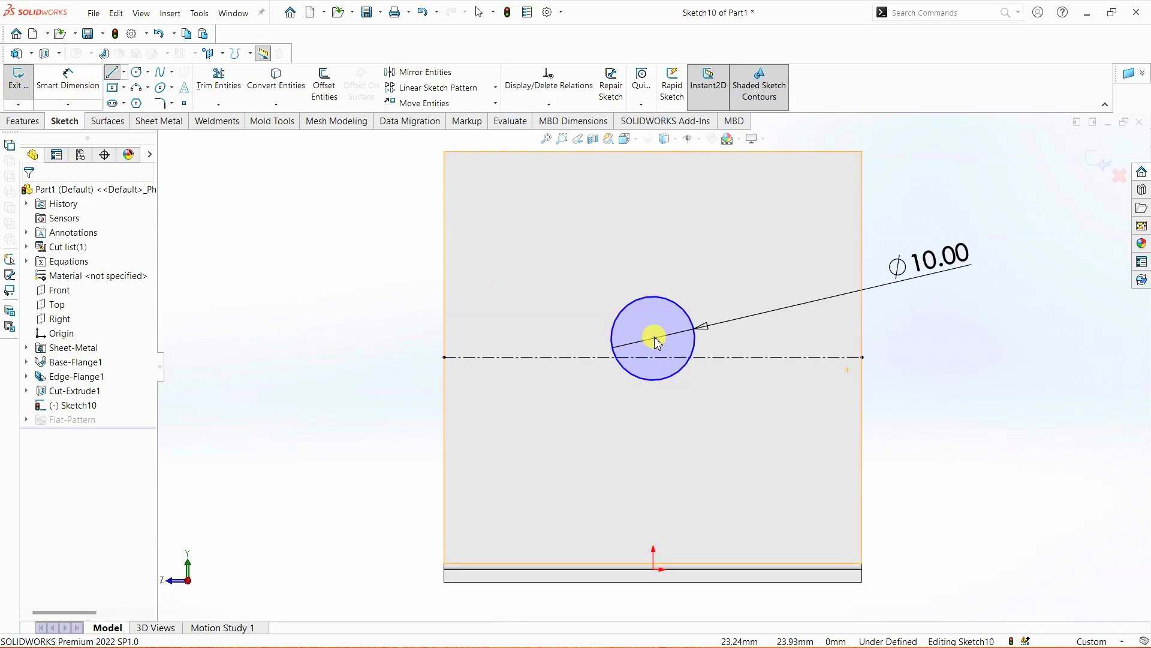
{"action": "key", "text": "Escape"}
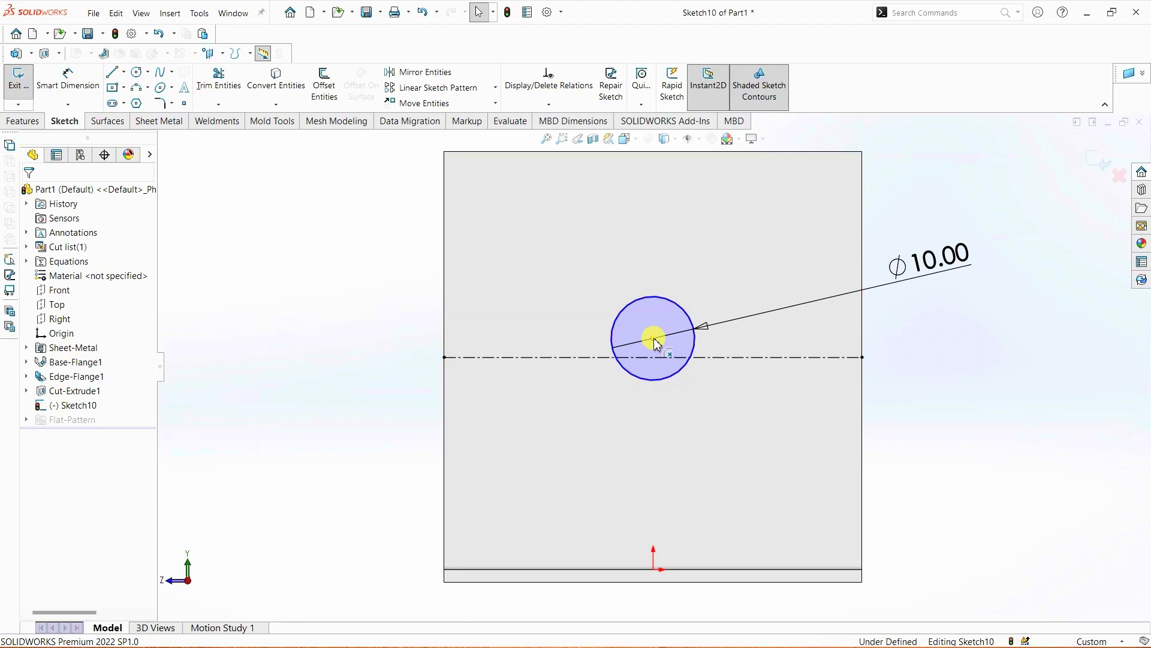
- Add a Coincident relation between the circle's centre and the horizontal centerline
{"action": "left_click", "coordinate": [653, 338]}
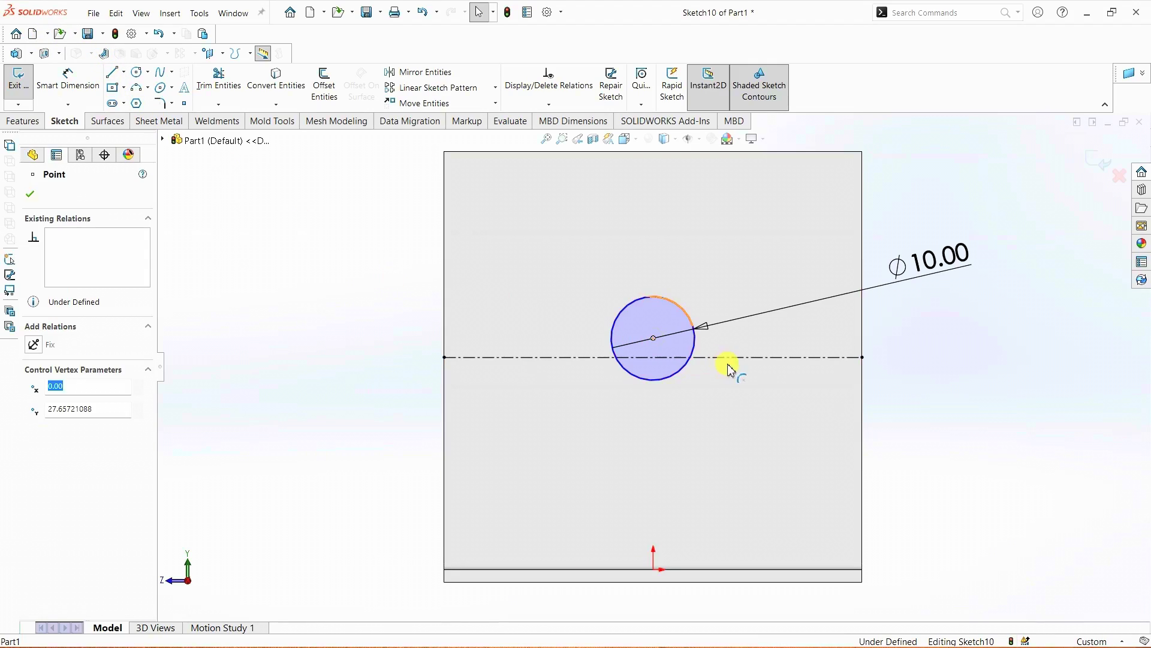
{"action": "left_click", "coordinate": [764, 358], "text": "ctrl"}
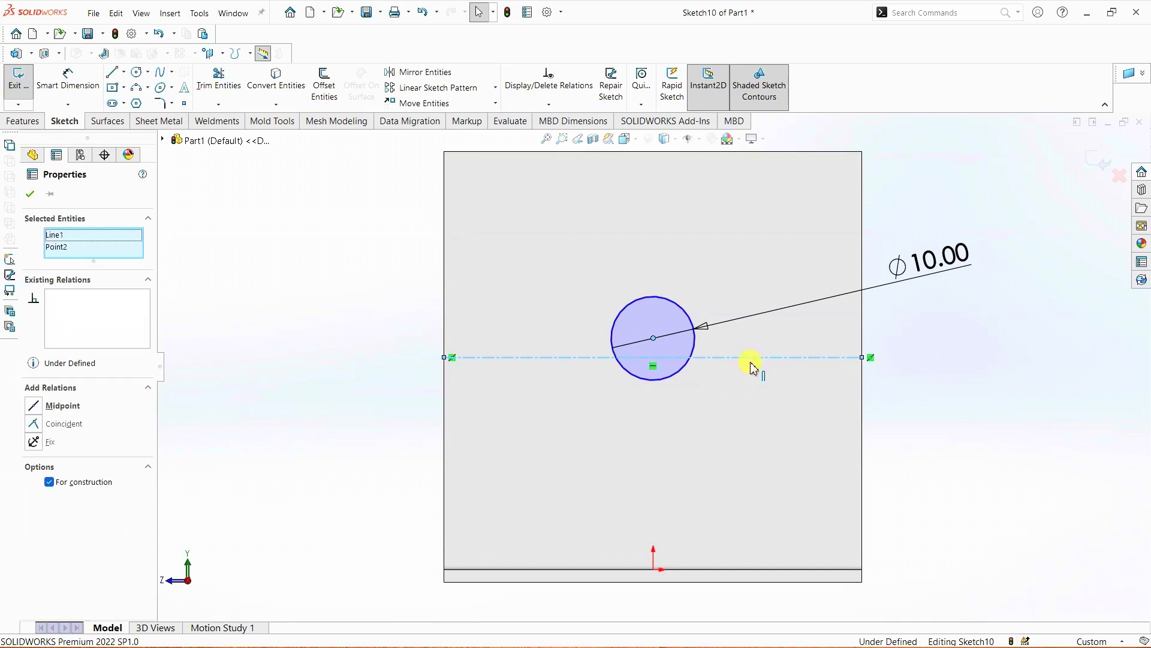
{"action": "left_click", "coordinate": [39, 424]}
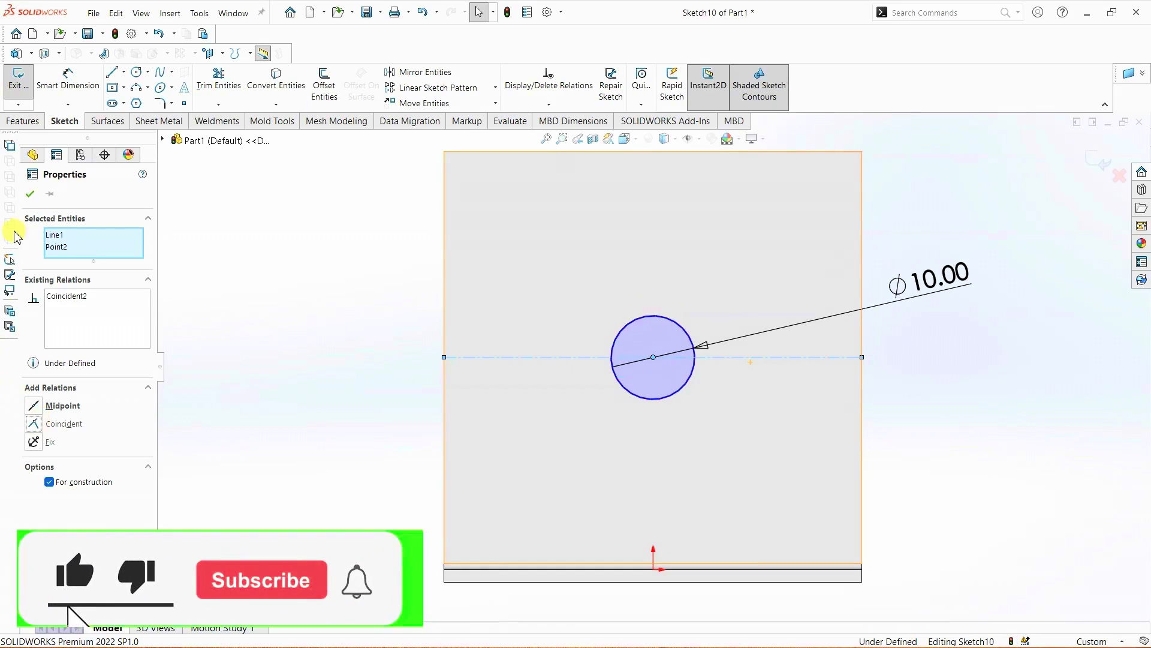
{"action": "left_click", "coordinate": [30, 193]}
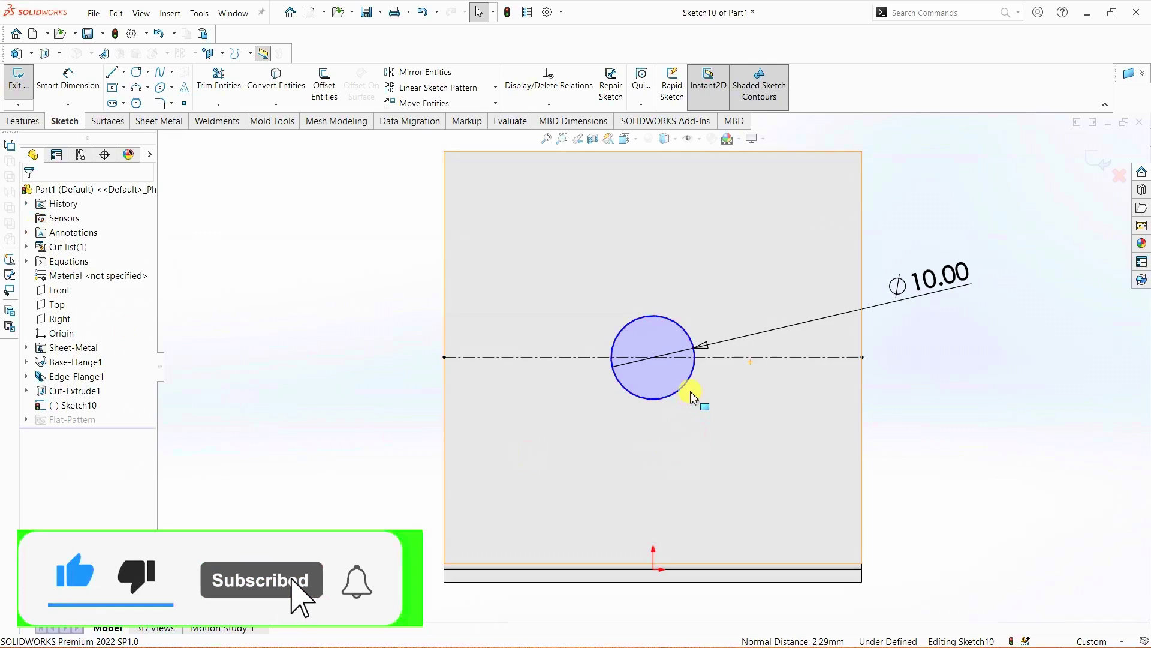
- Add a Vertical relation between the circle's centre and the origin
{"action": "left_click", "coordinate": [653, 358]}
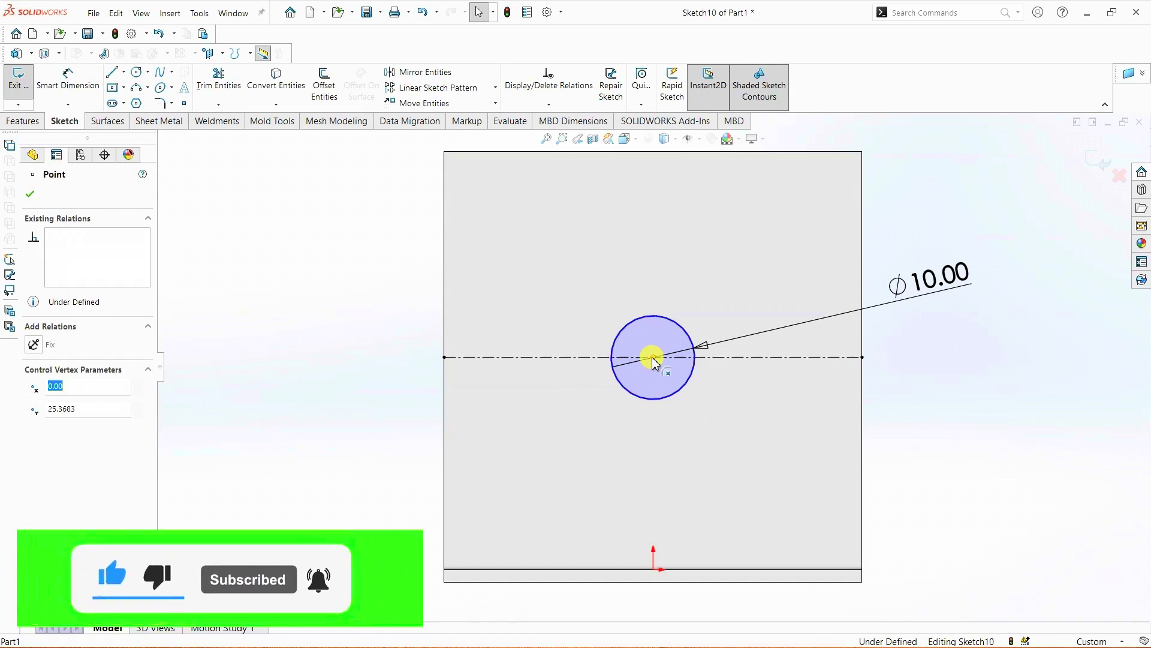
{"action": "left_click", "coordinate": [654, 569], "text": "ctrl"}
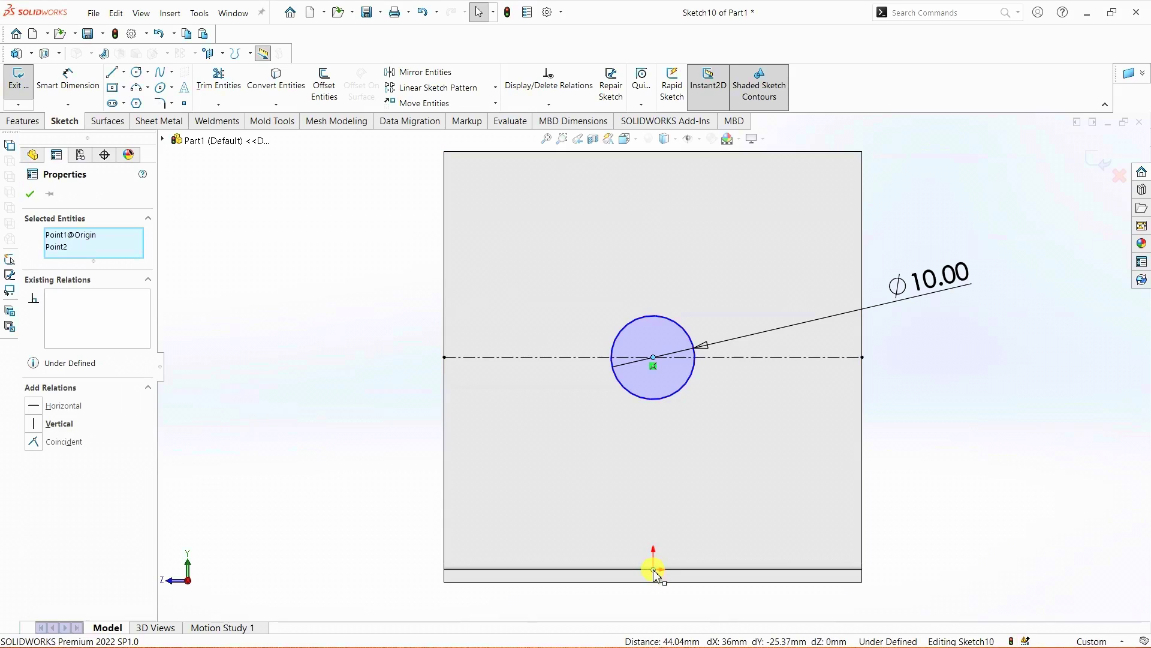
{"action": "left_click", "coordinate": [33, 424]}
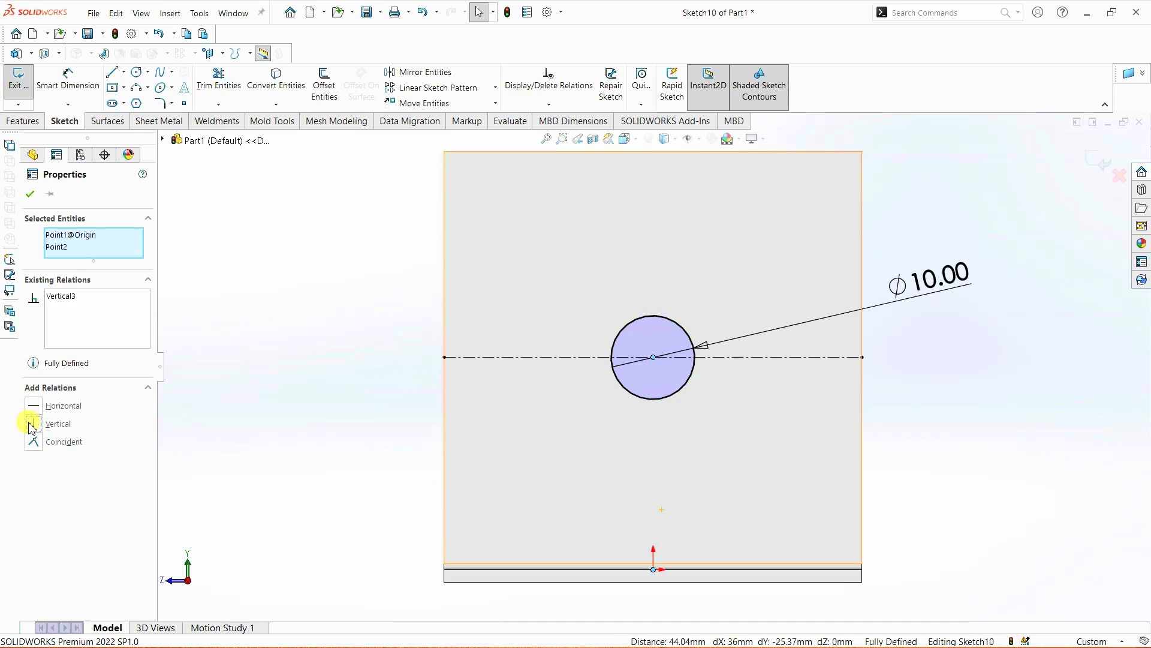
{"action": "left_click", "coordinate": [31, 195]}
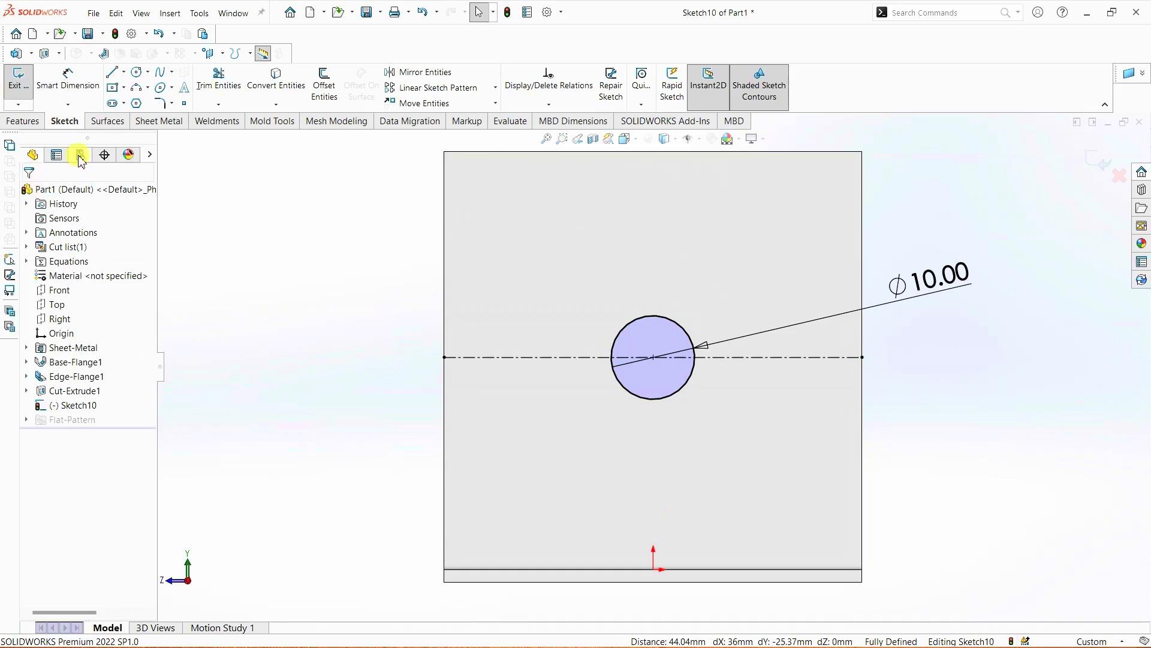
- Cut the 10 mm circle through the edge flange with a Blind Extruded Cut linked to thickness, with Normal cut enabled
{"action": "left_click", "coordinate": [174, 122]}
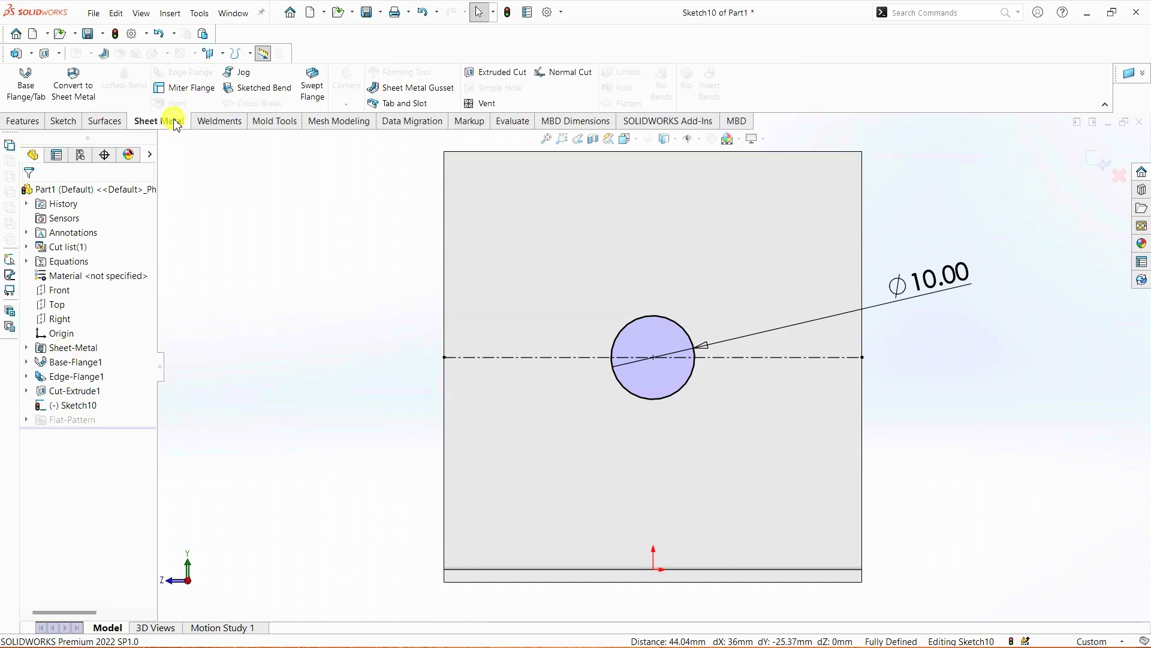
{"action": "left_click", "coordinate": [481, 72]}
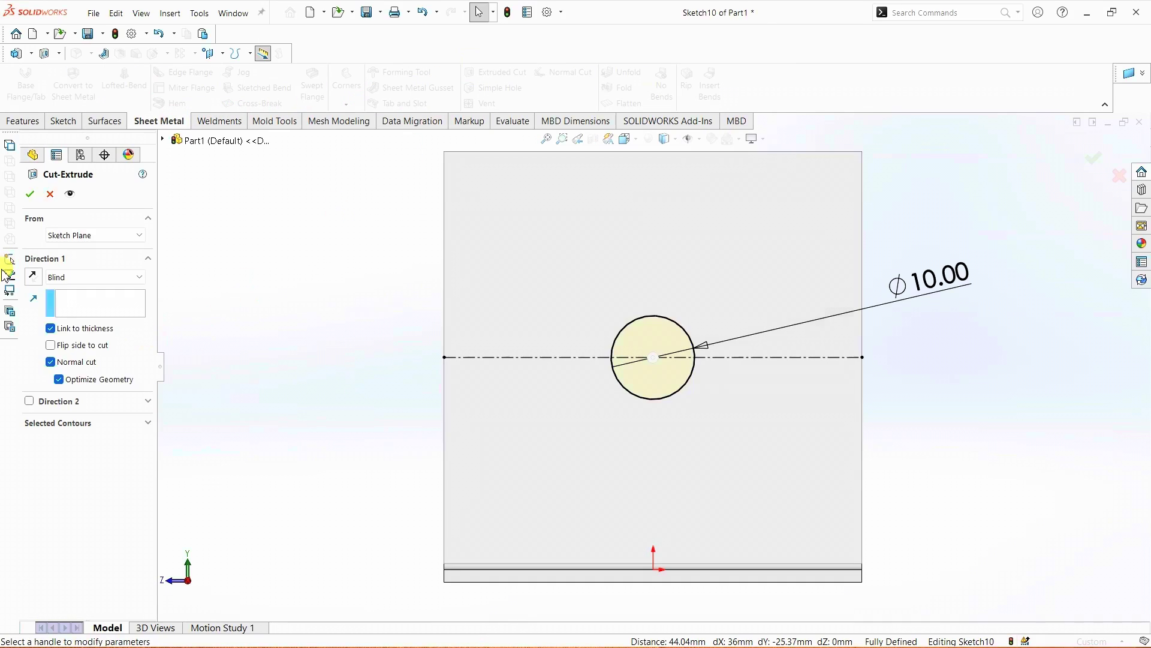
{"action": "left_click", "coordinate": [29, 195]}
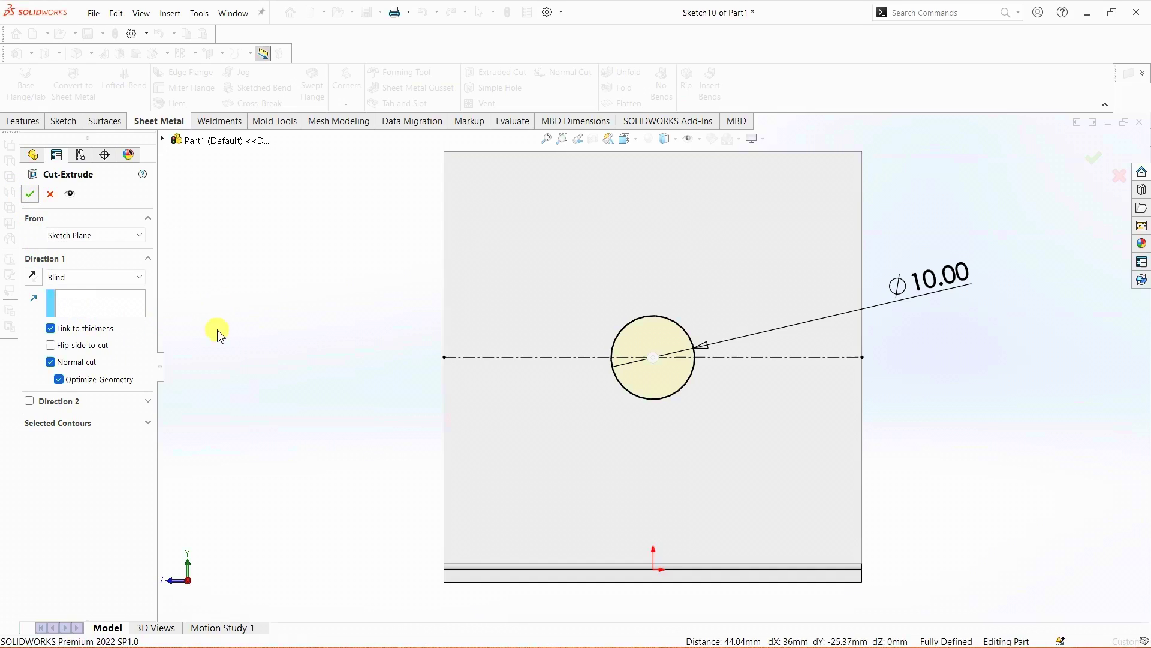
{"action": "left_click", "coordinate": [348, 312]}
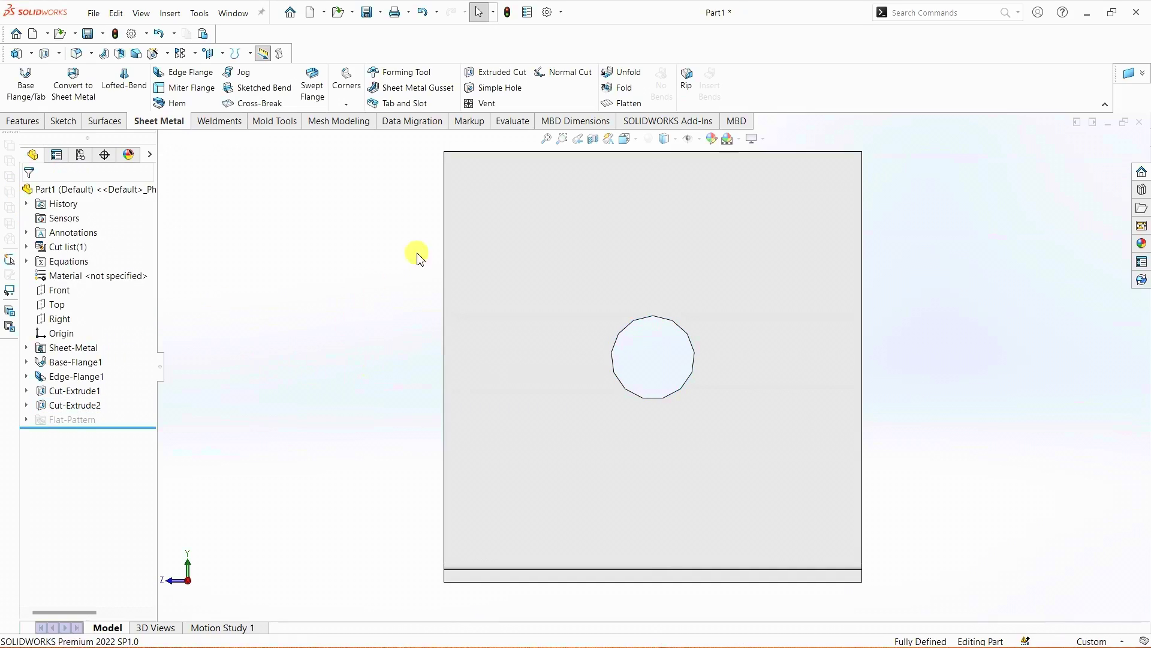
- Fillet the two upper corners of the edge flange and the two free corners of the base flange with a 10 mm symmetric radius
{"action": "left_click", "coordinate": [626, 140]}
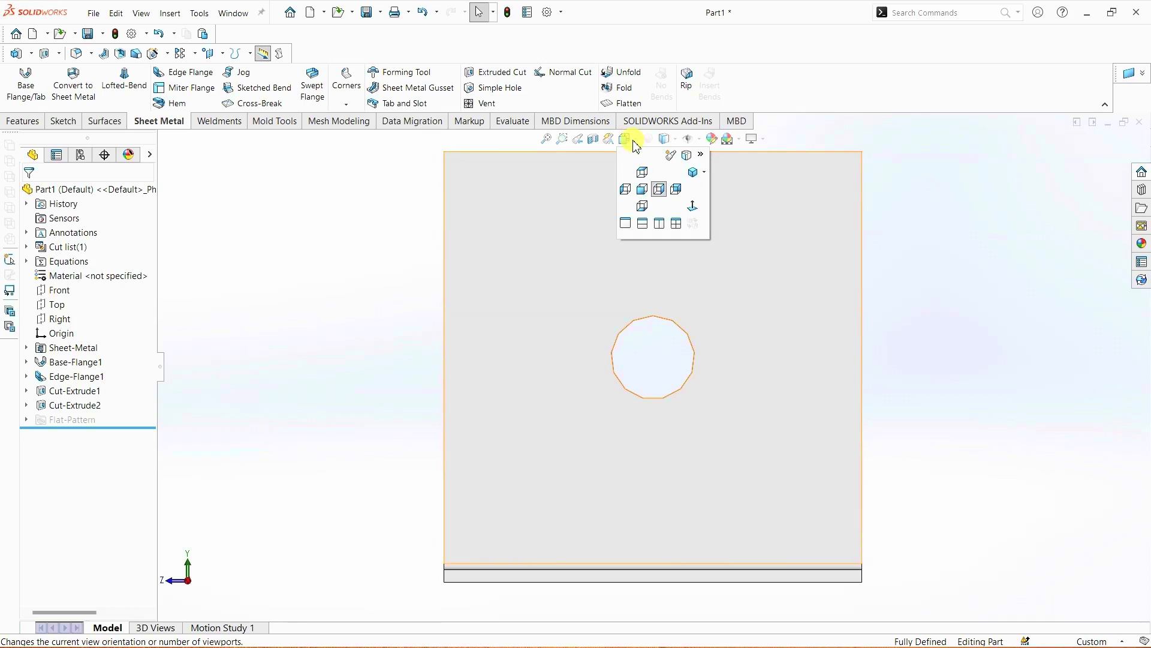
{"action": "left_click", "coordinate": [693, 174]}
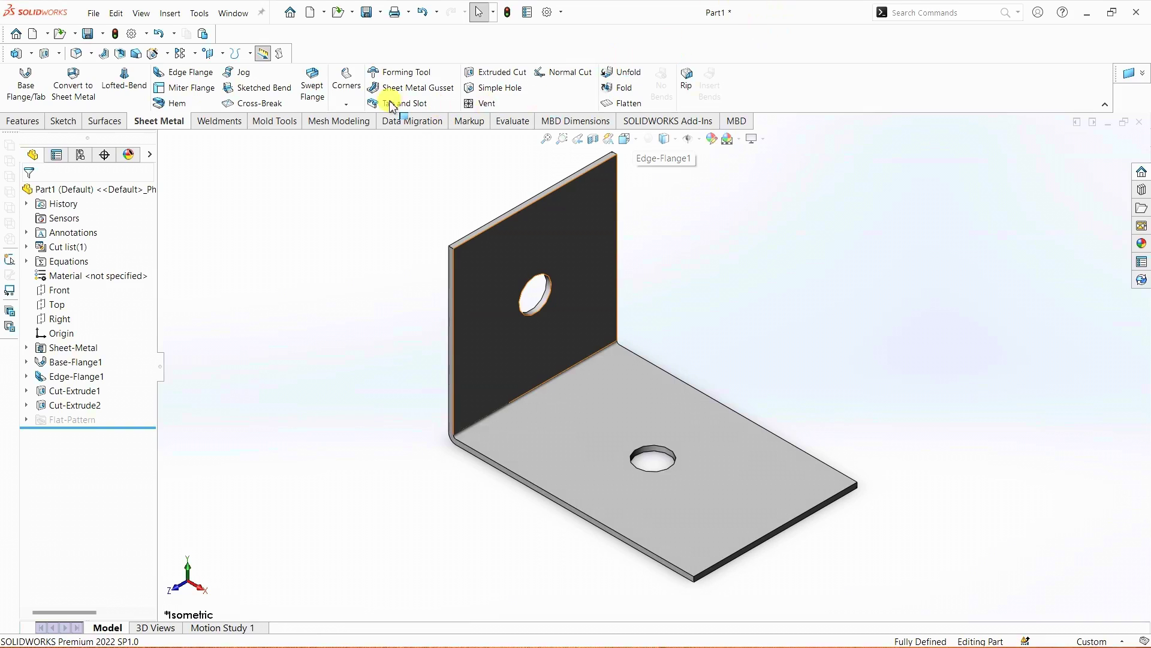
{"action": "left_click", "coordinate": [21, 120]}
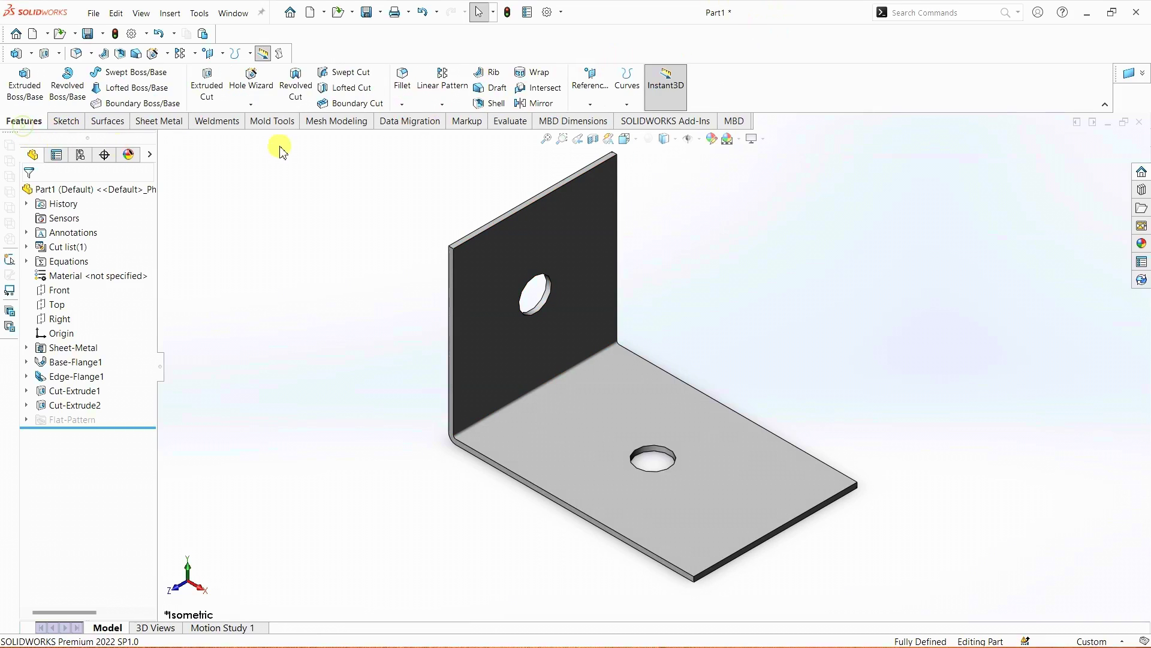
{"action": "left_click", "coordinate": [404, 96]}
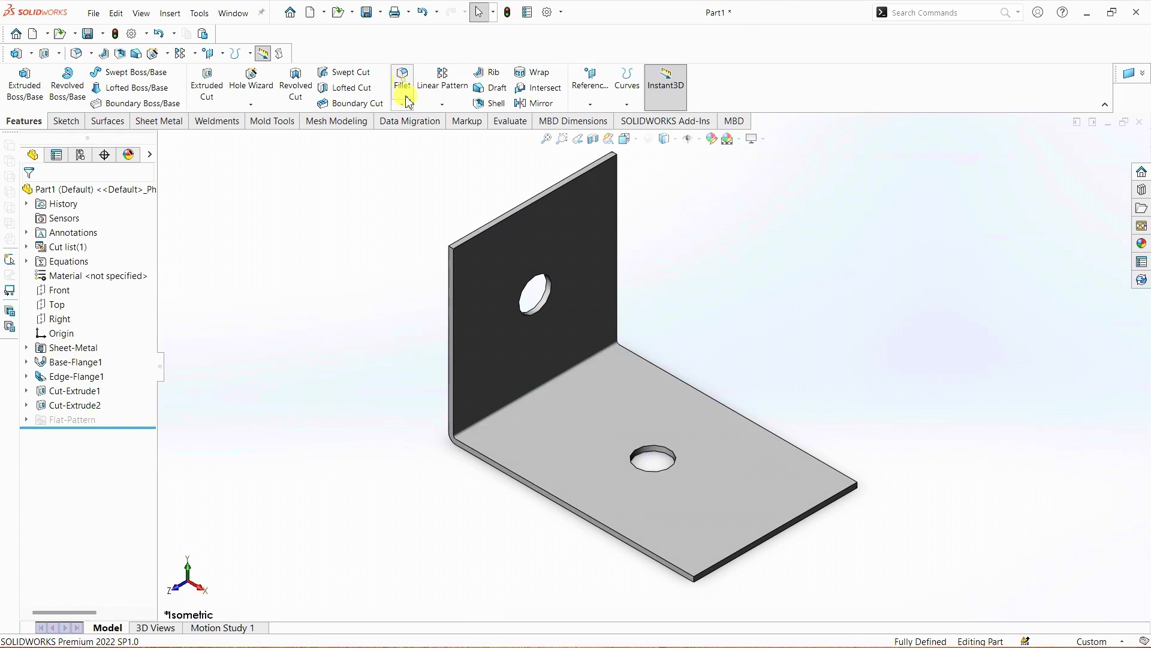
{"action": "left_click", "coordinate": [451, 247]}
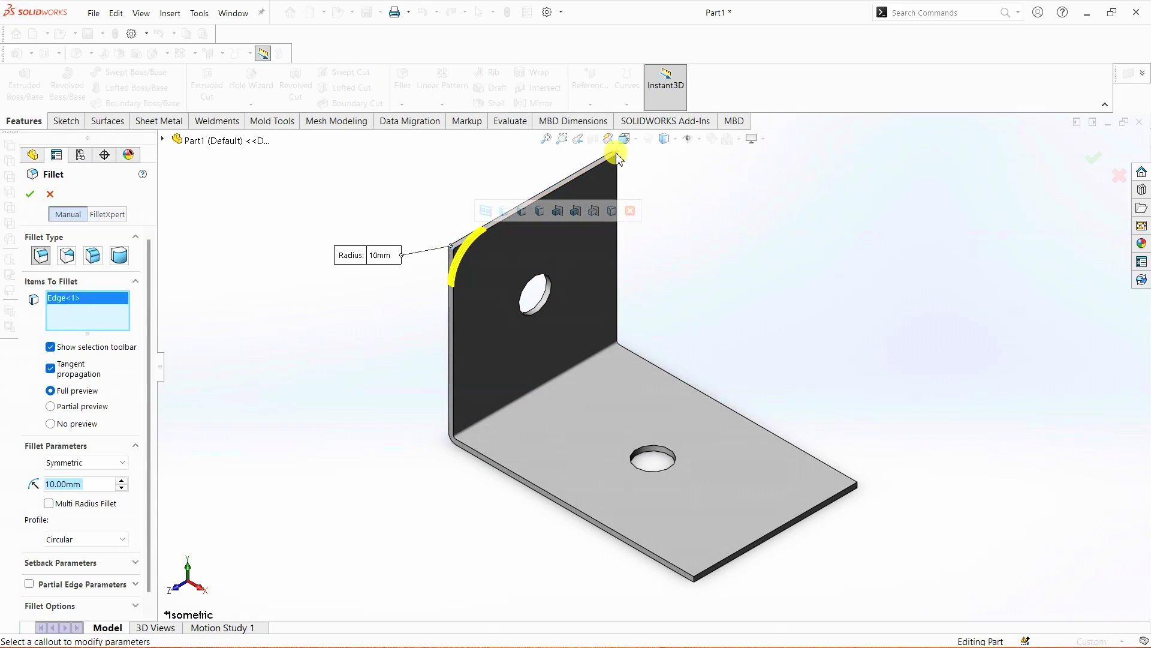
{"action": "left_click", "coordinate": [617, 157]}
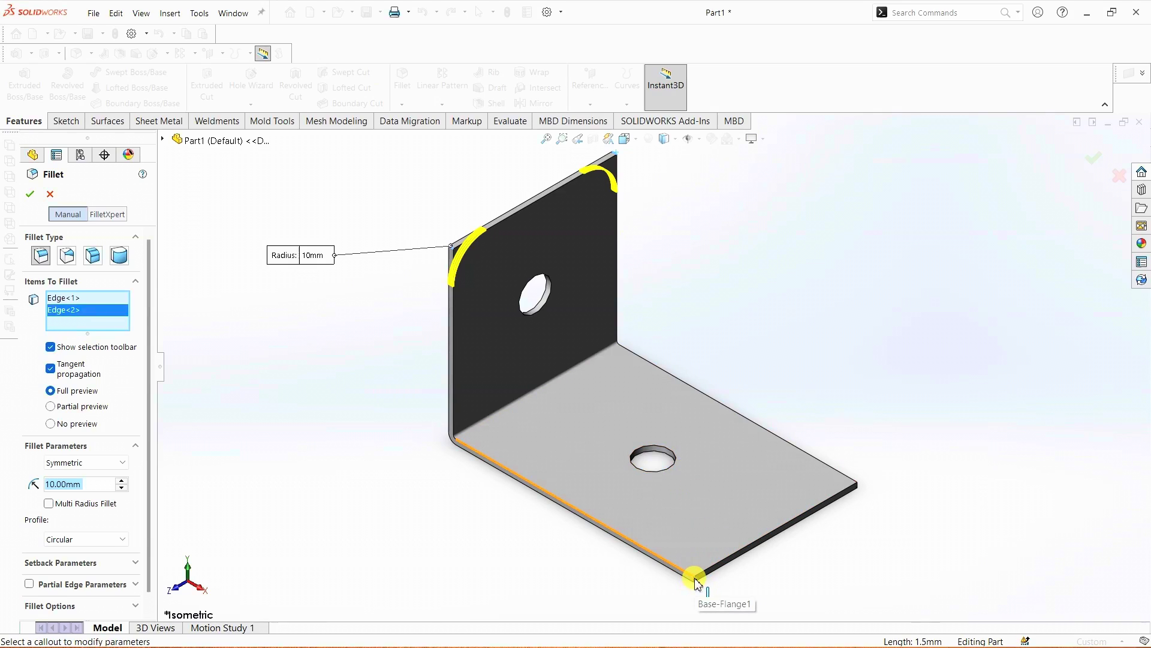
{"action": "scroll", "coordinate": [694, 582], "scroll_direction": "down", "scroll_amount": 4}
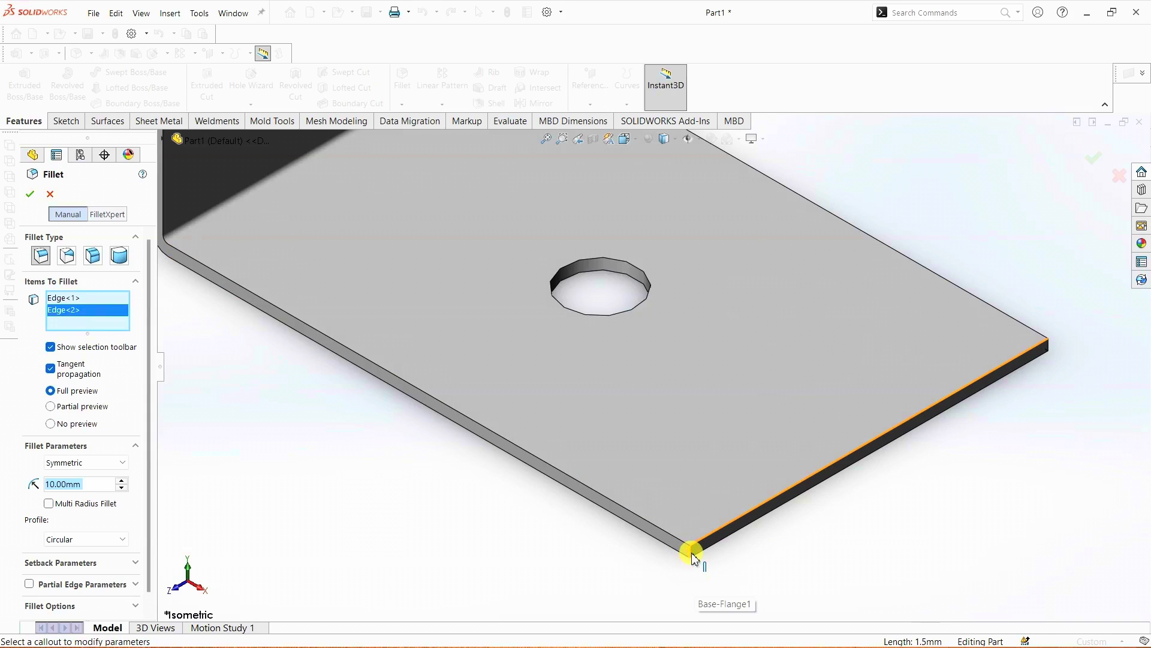
{"action": "left_click", "coordinate": [693, 556]}
{"action": "scroll", "coordinate": [988, 471], "scroll_direction": "up", "scroll_amount": 3}
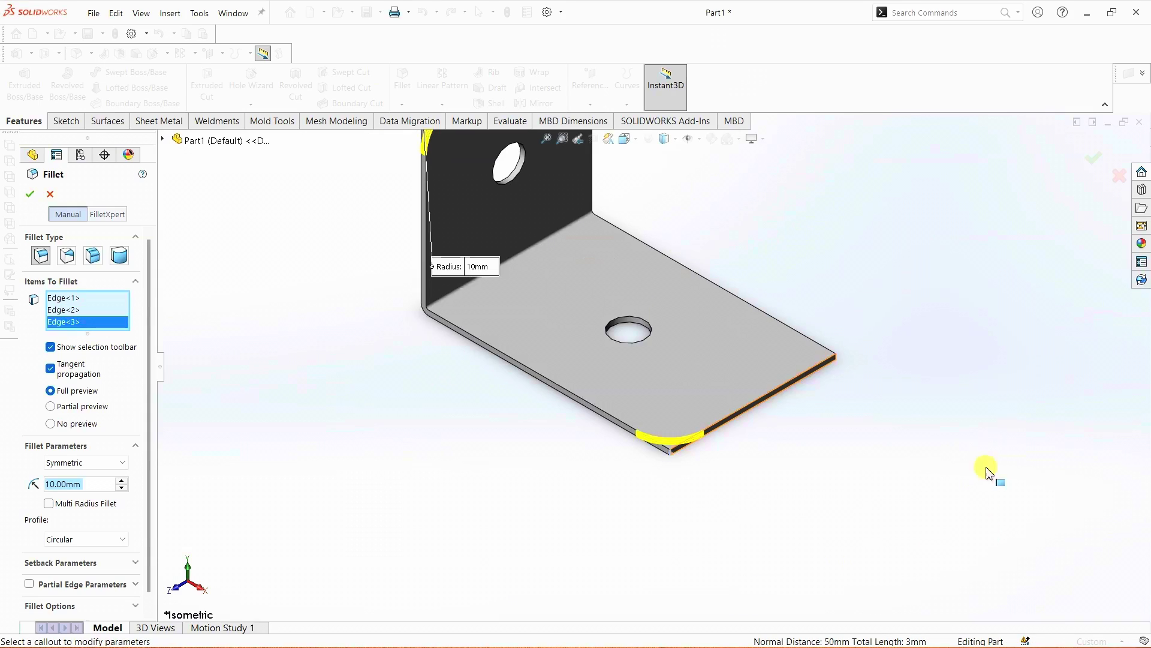
{"action": "left_click", "coordinate": [838, 364]}
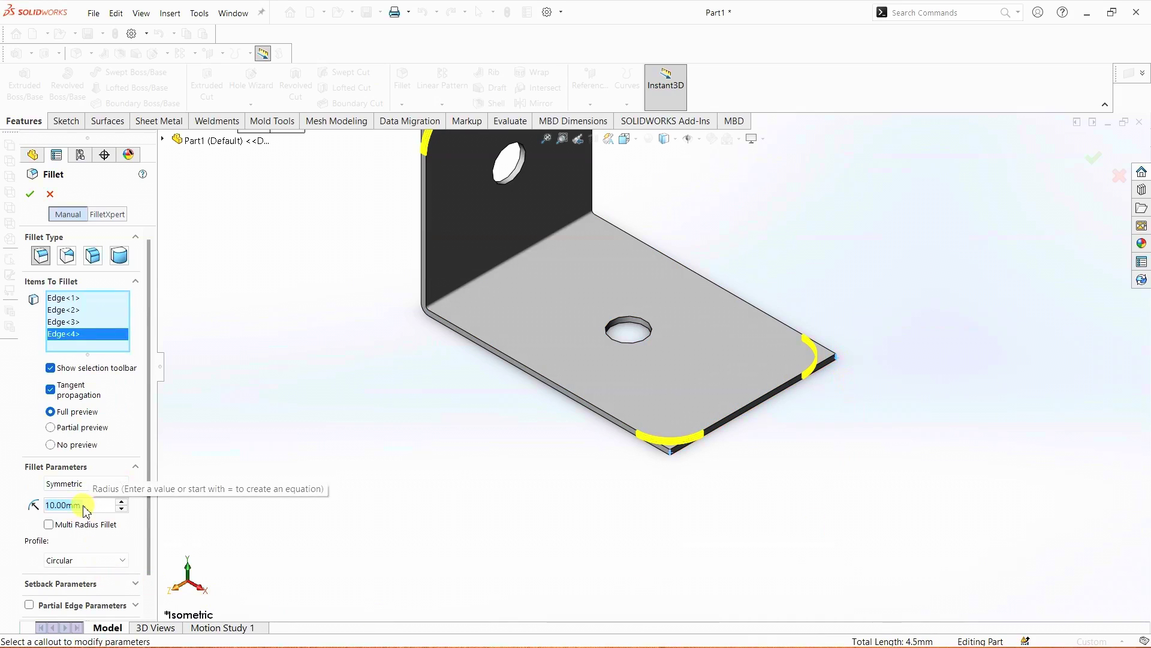
{"action": "left_click", "coordinate": [31, 197]}
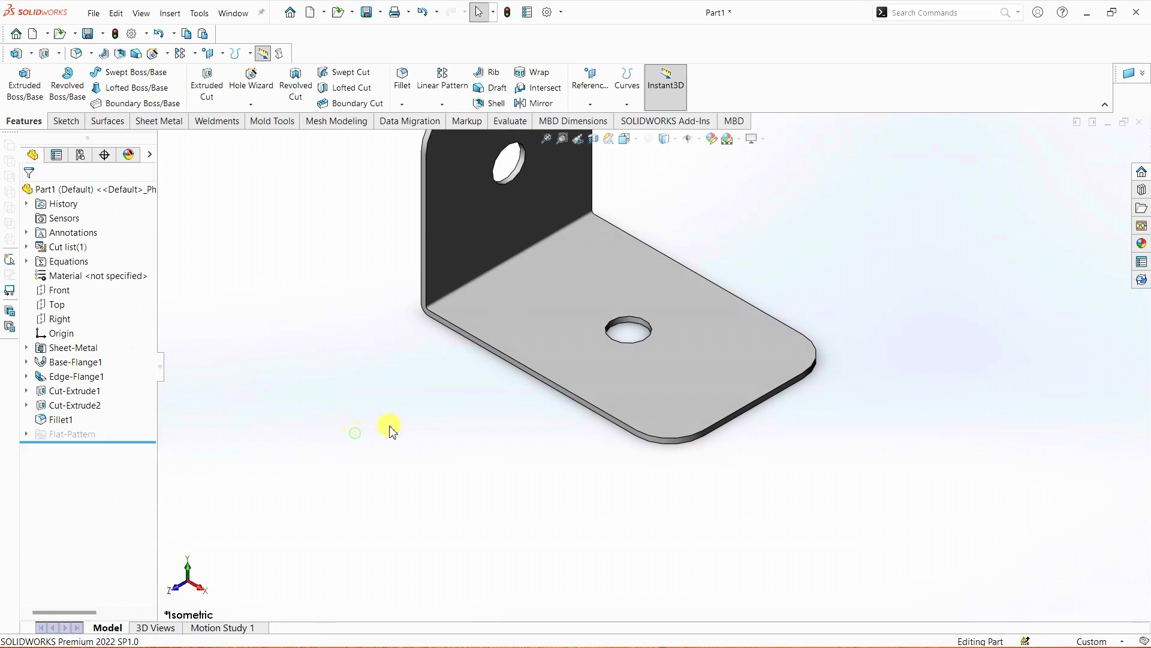
- Assign the Brass material to the bracket and display it in isometric view
{"action": "middle_click_drag", "start_coordinate": [389, 431], "coordinate": [437, 411]}
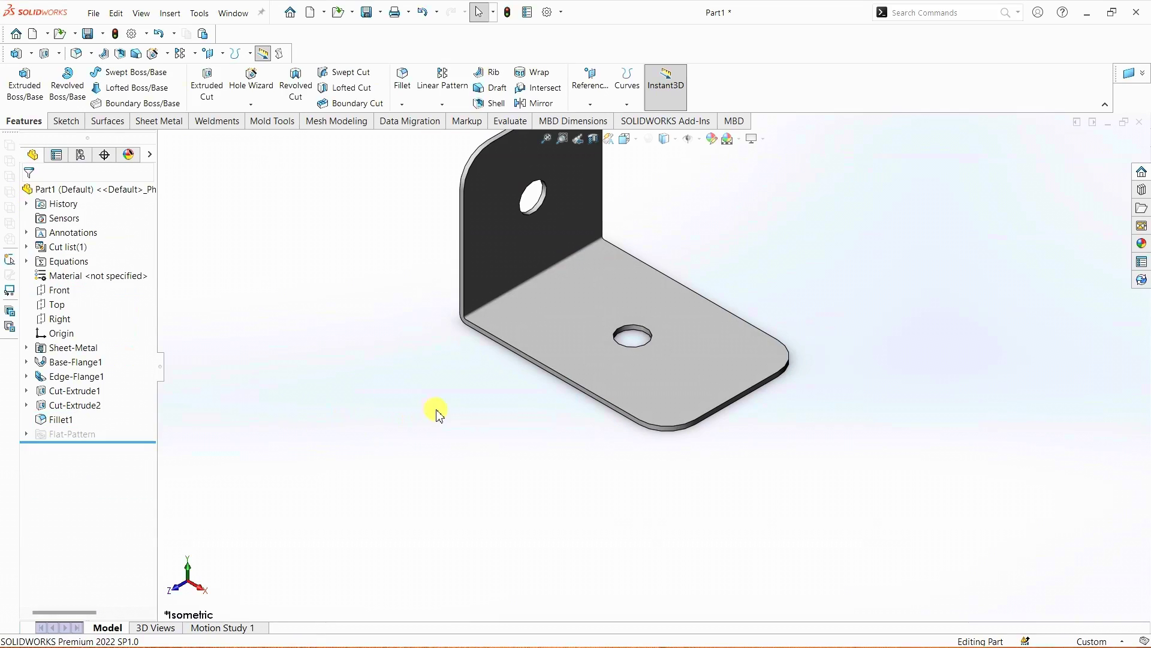
{"action": "left_click", "coordinate": [629, 145]}
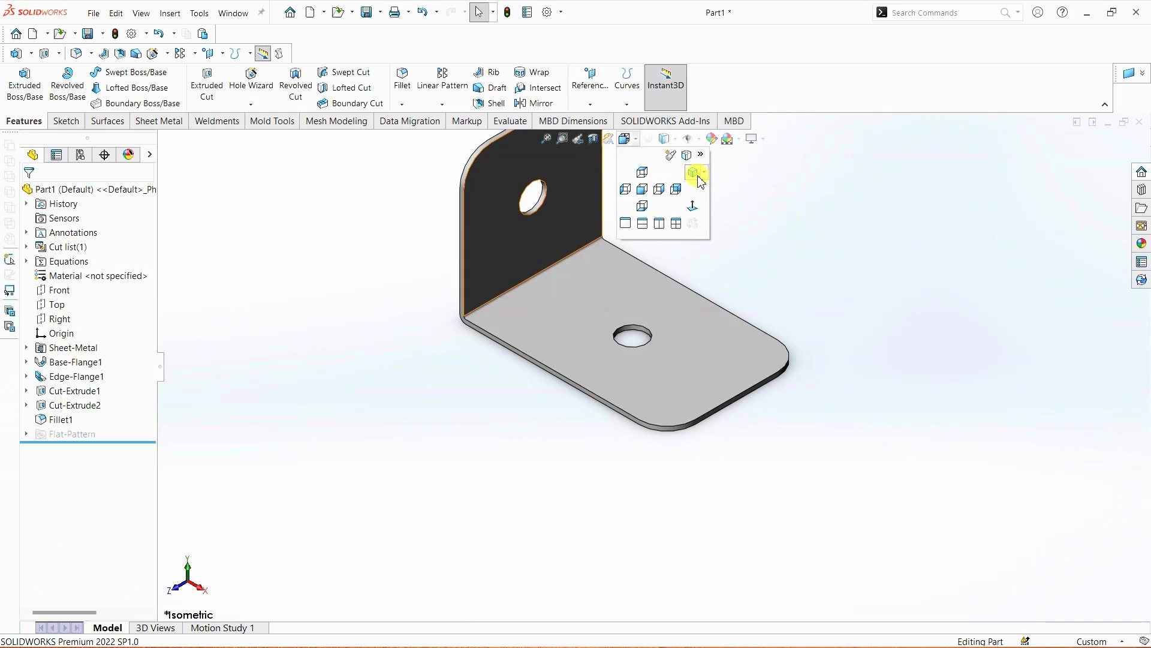
{"action": "left_click", "coordinate": [693, 173]}
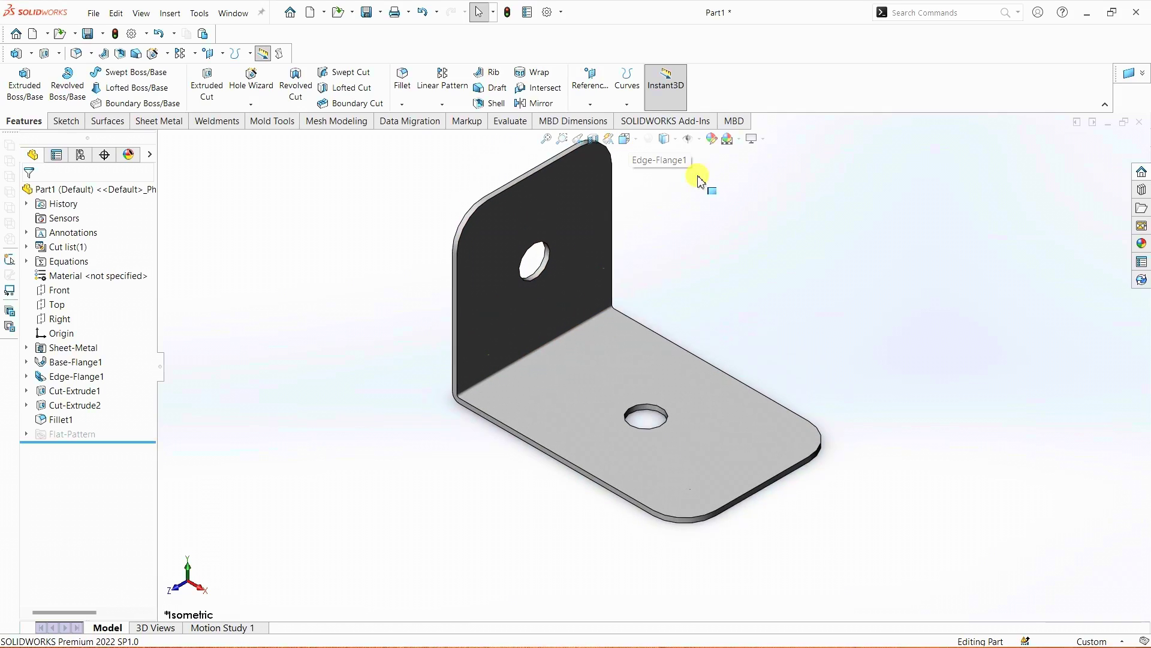
{"action": "right_click", "coordinate": [88, 275]}
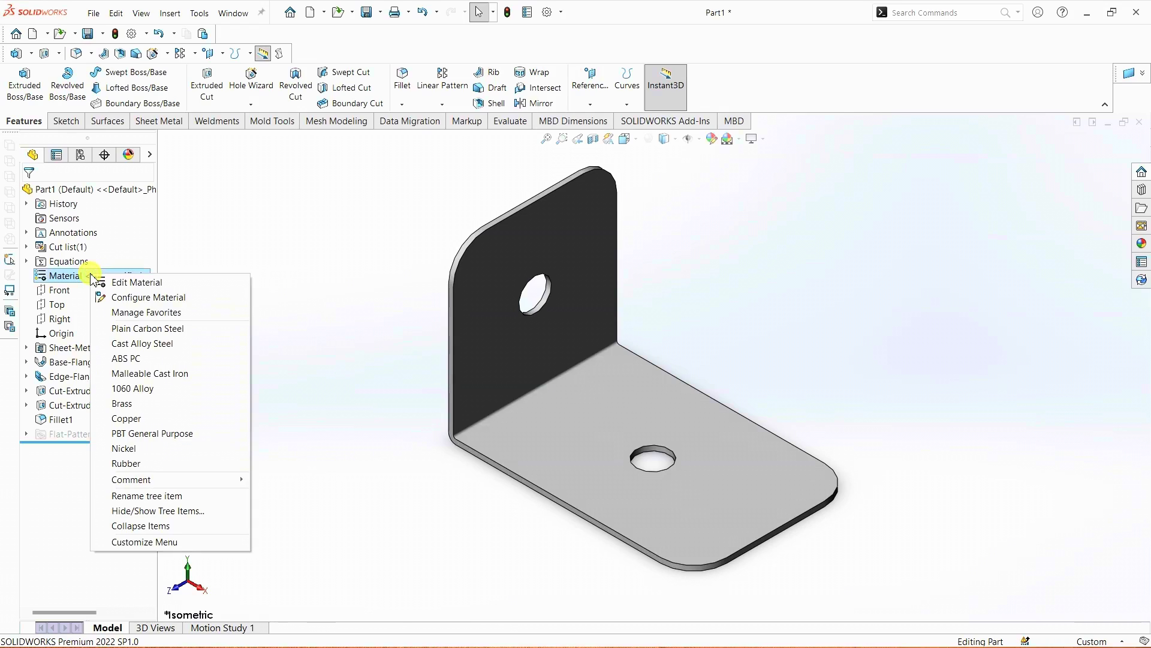
{"action": "left_click", "coordinate": [142, 405]}
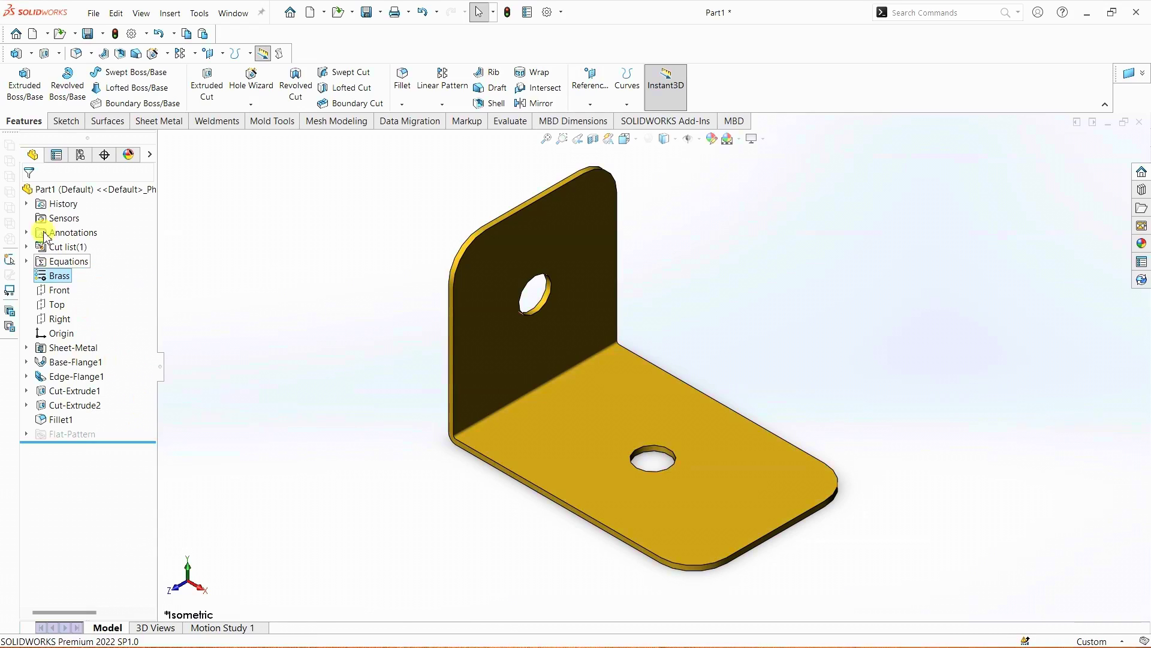
{"action": "left_click", "coordinate": [257, 260]}
{"action": "left_click", "coordinate": [354, 459]}
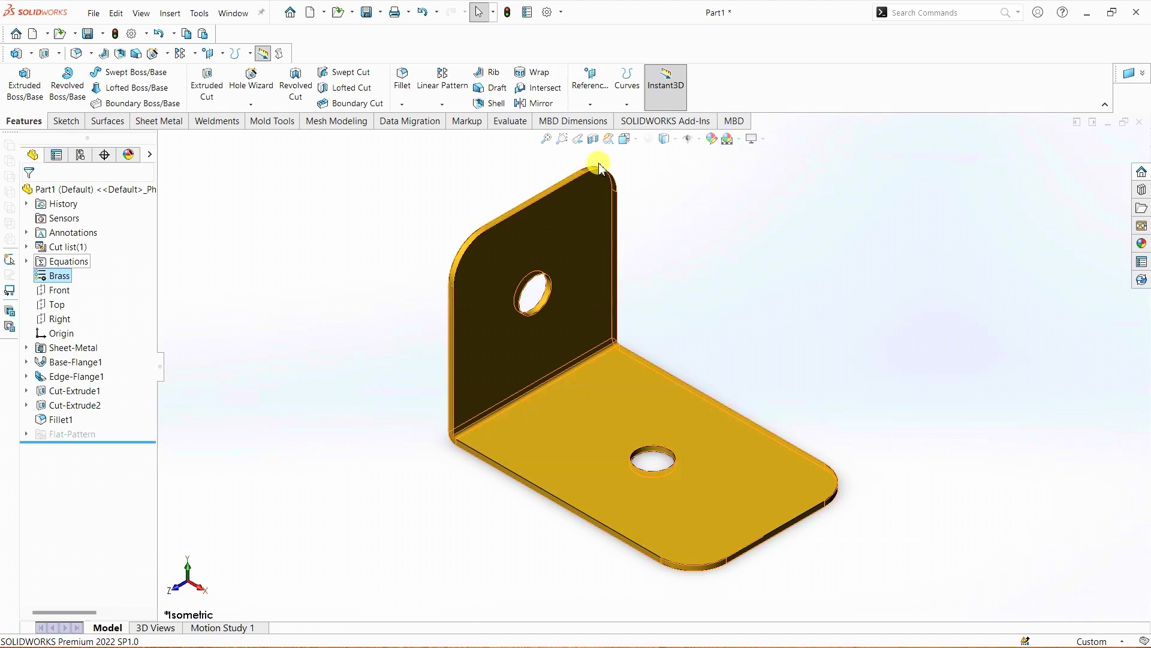
{"action": "left_click", "coordinate": [625, 139]}
{"action": "left_click", "coordinate": [690, 174]}
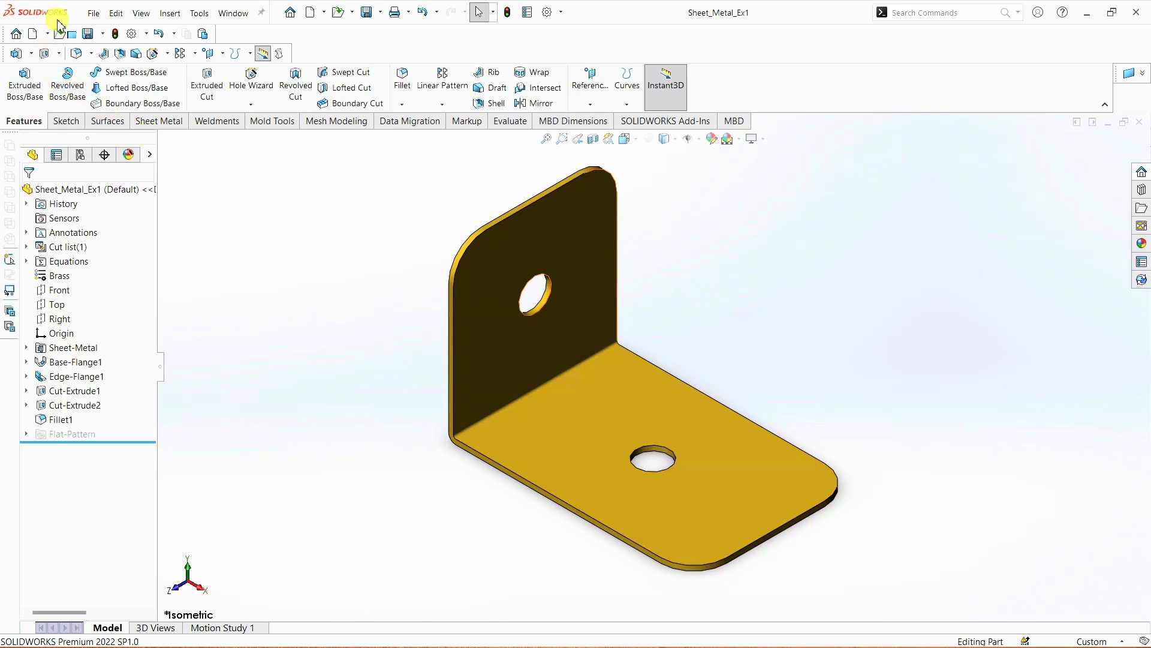
- Create a drawing from the Sheet_Metal_Ex1 part, using a blank template and the A (ANSI) Landscape sheet format
{"action": "left_click", "coordinate": [94, 13]}
{"action": "left_click", "coordinate": [94, 13]}
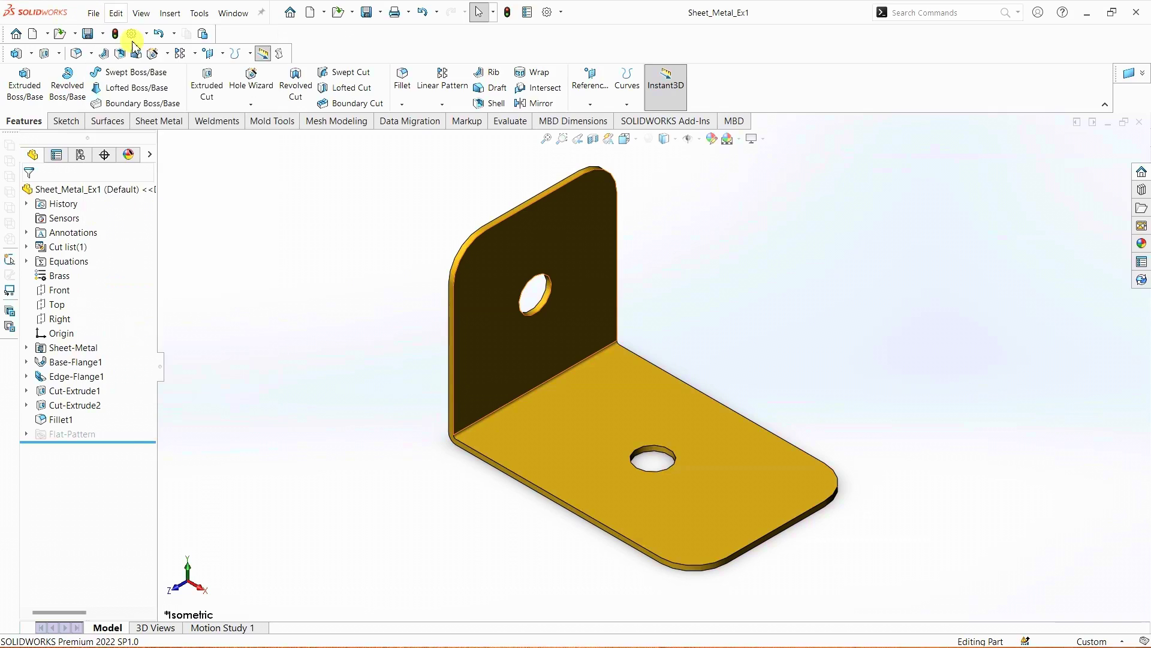
{"action": "left_click", "coordinate": [116, 14]}
{"action": "left_click", "coordinate": [95, 14]}
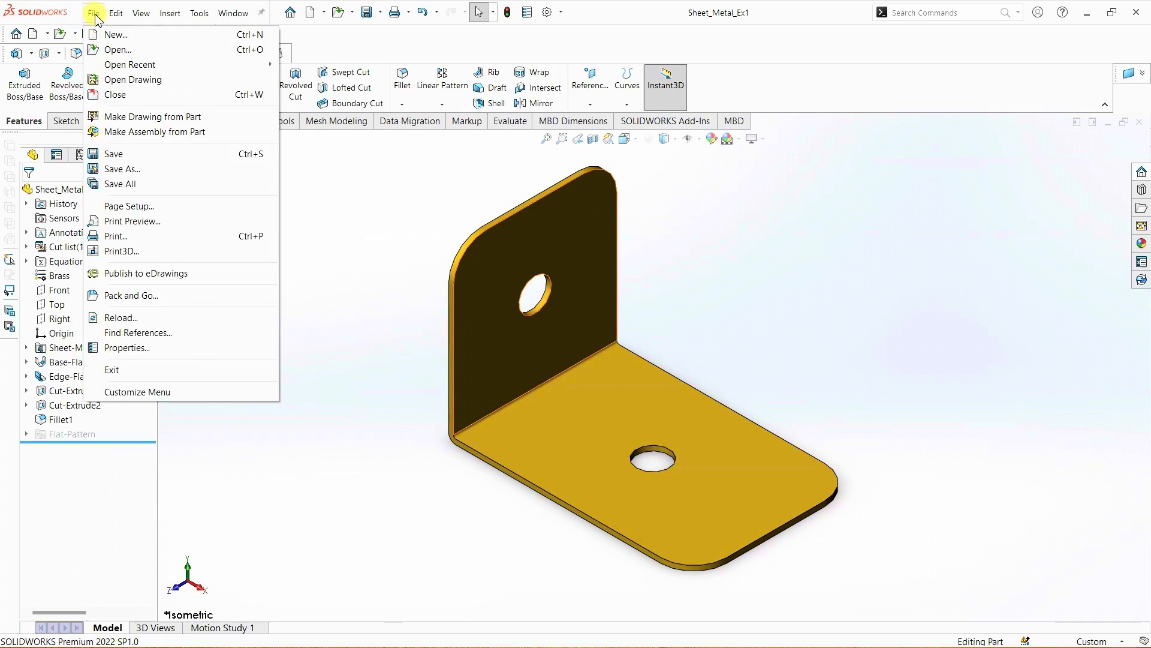
{"action": "left_click", "coordinate": [155, 118]}
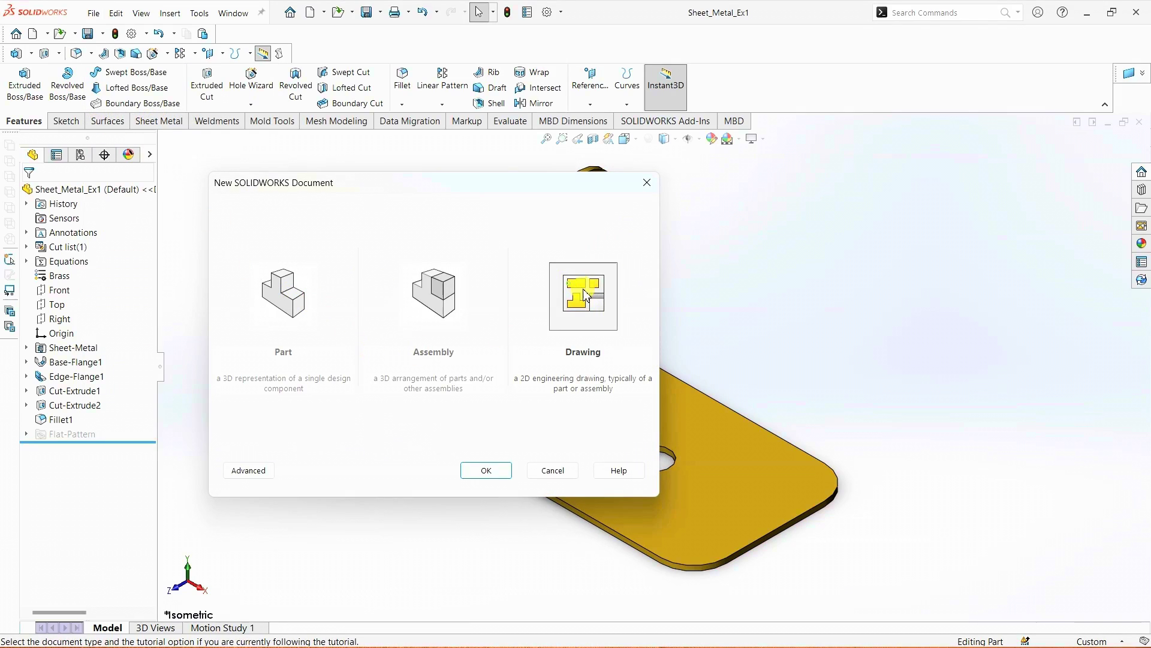
{"action": "left_click", "coordinate": [487, 470]}
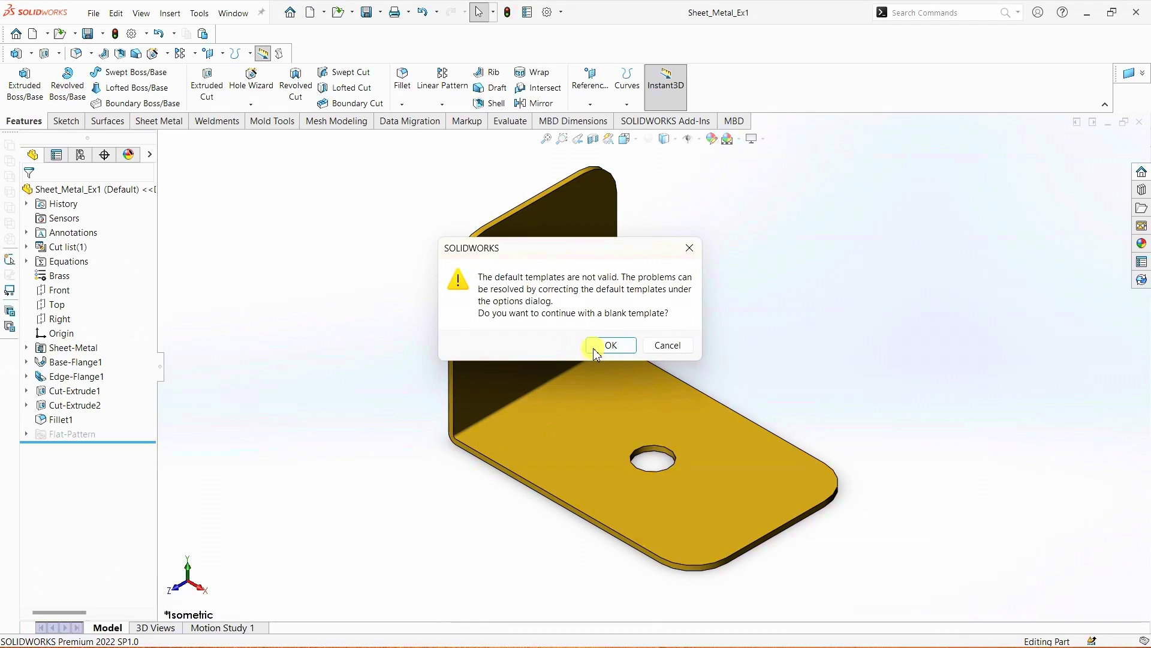
{"action": "left_click", "coordinate": [609, 345]}
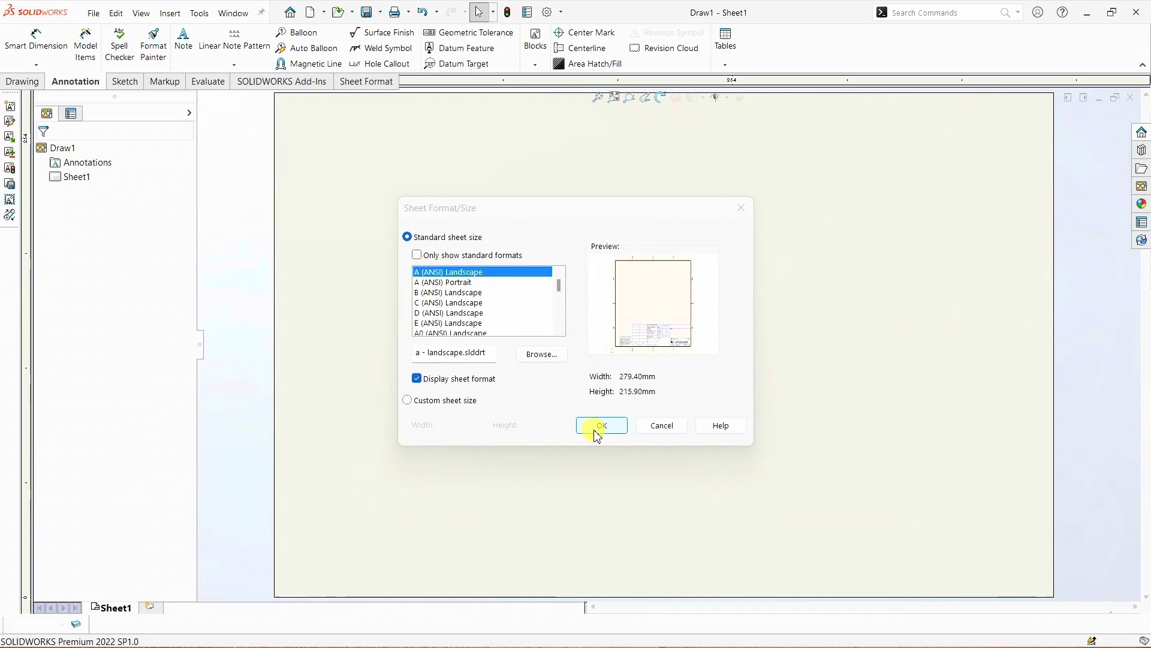
{"action": "left_click", "coordinate": [597, 429]}
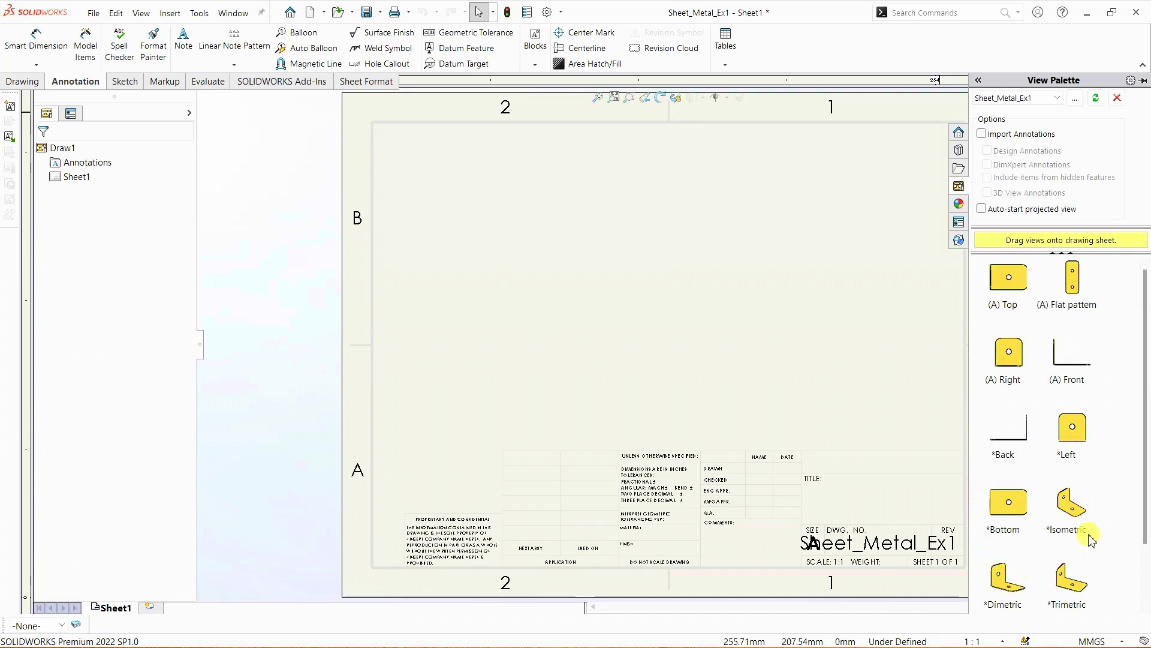
- Insert the Standard 3 View set of Sheet_Metal_Ex1 onto the drawing sheet
{"action": "left_click", "coordinate": [27, 84]}
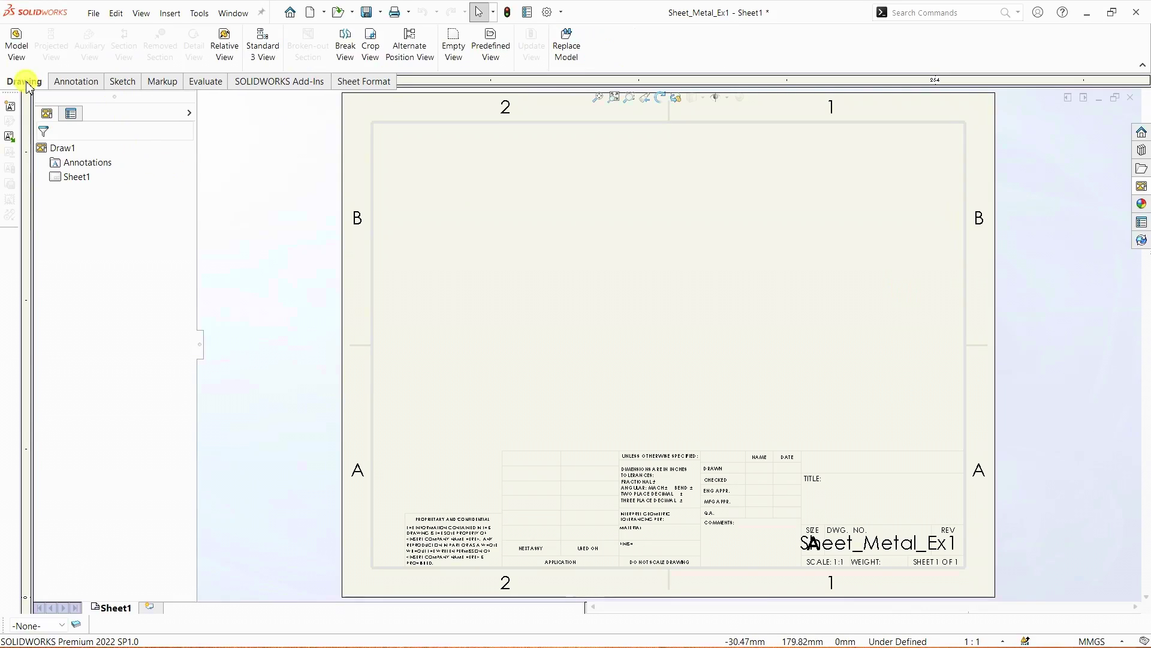
{"action": "left_click", "coordinate": [260, 48]}
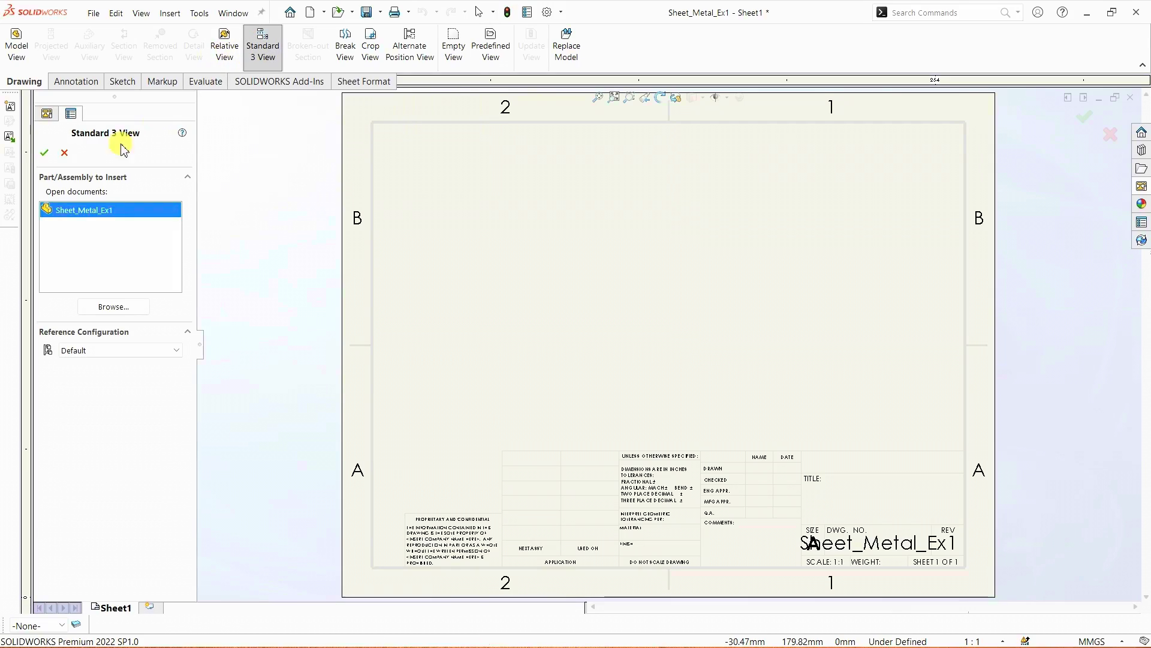
{"action": "left_click", "coordinate": [70, 216]}
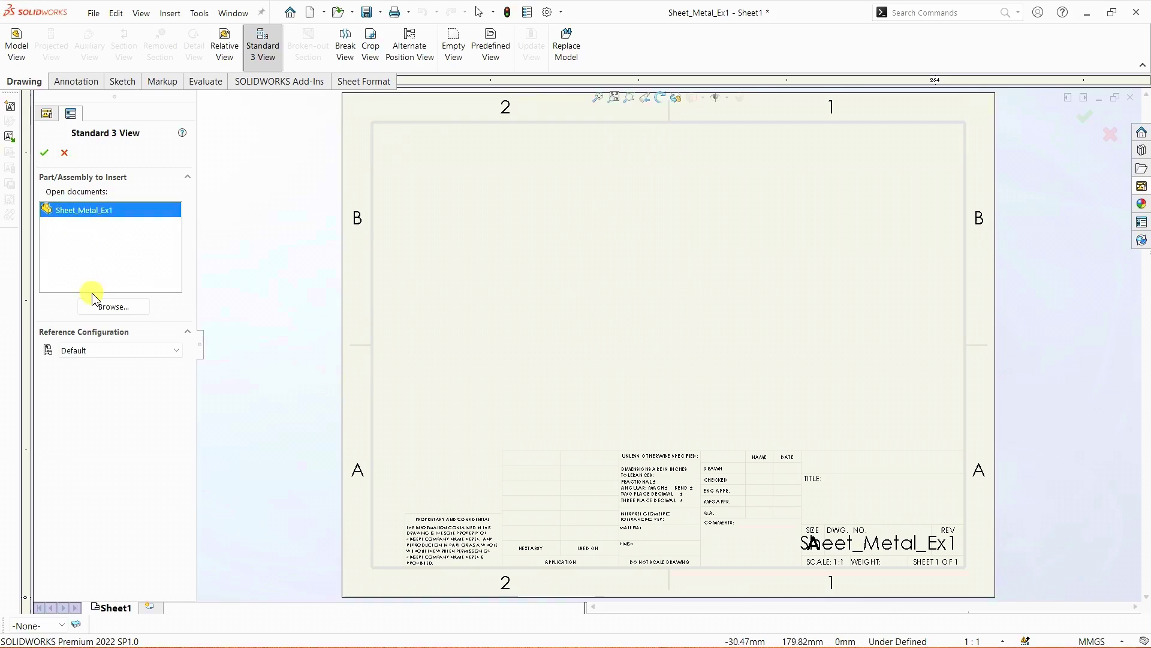
{"action": "left_click", "coordinate": [46, 153]}
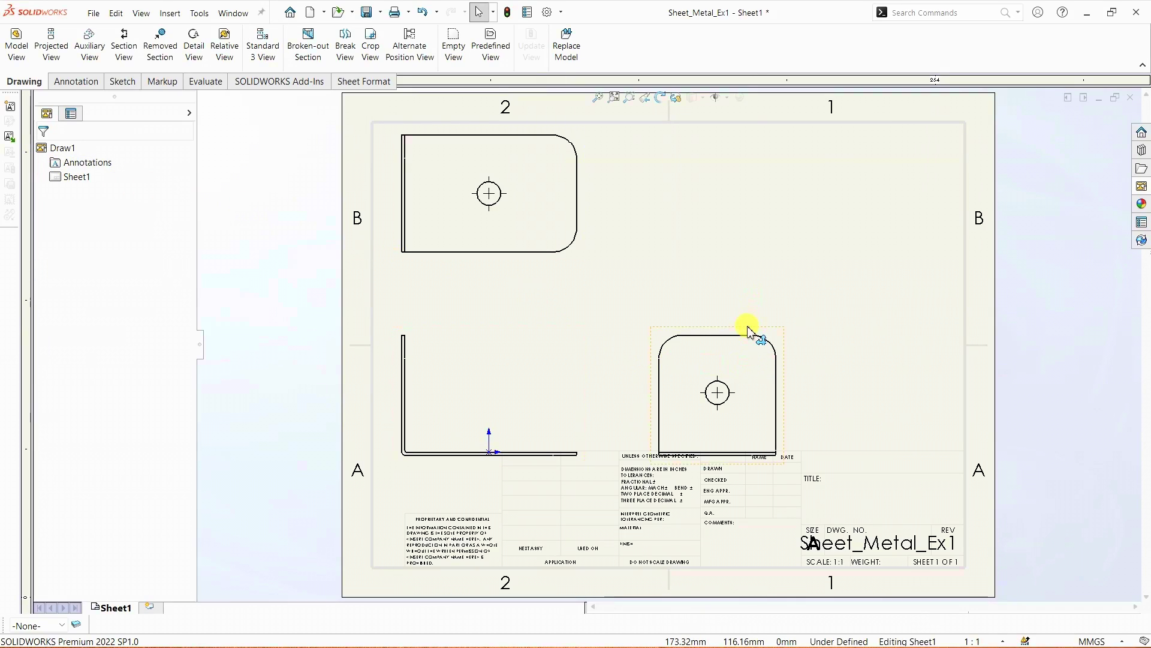
- Reposition the front, top and right views so they are spaced clear of the title block and sheet border
{"action": "mouse_move", "coordinate": [765, 322]}
{"action": "left_mouse_down"}
{"action": "mouse_move", "coordinate": [812, 289]}
{"action": "mouse_move", "coordinate": [794, 297]}
{"action": "mouse_move", "coordinate": [798, 288]}
{"action": "left_mouse_up"}
{"action": "left_click_drag", "start_coordinate": [588, 352], "coordinate": [617, 326]}
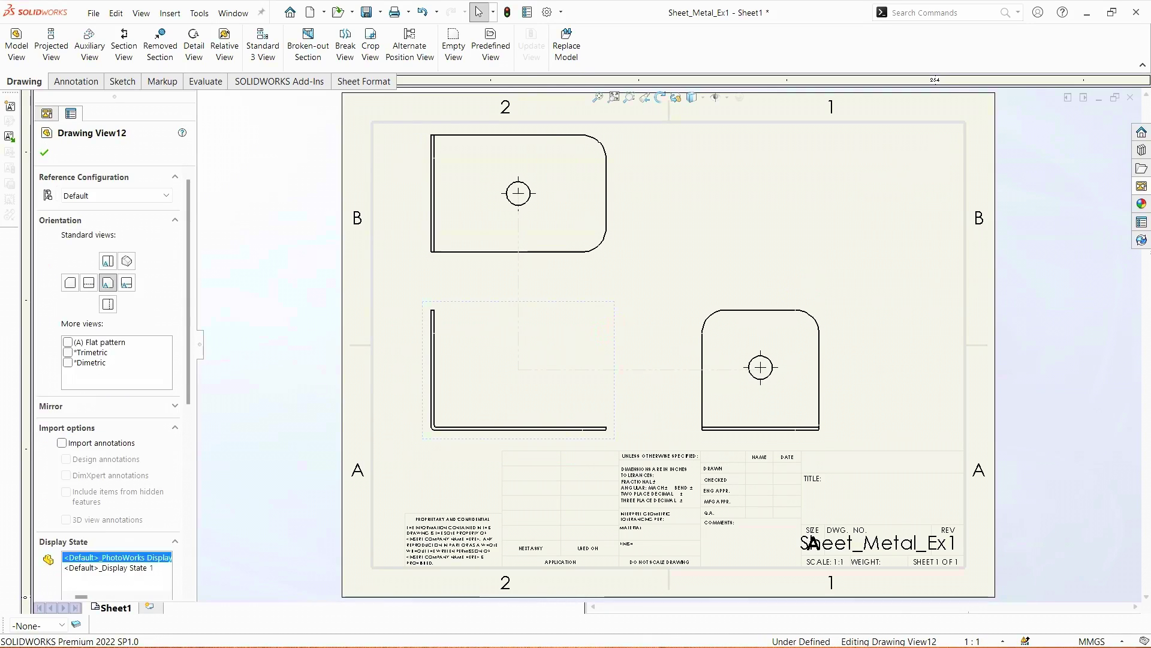
{"action": "left_click", "coordinate": [44, 152]}
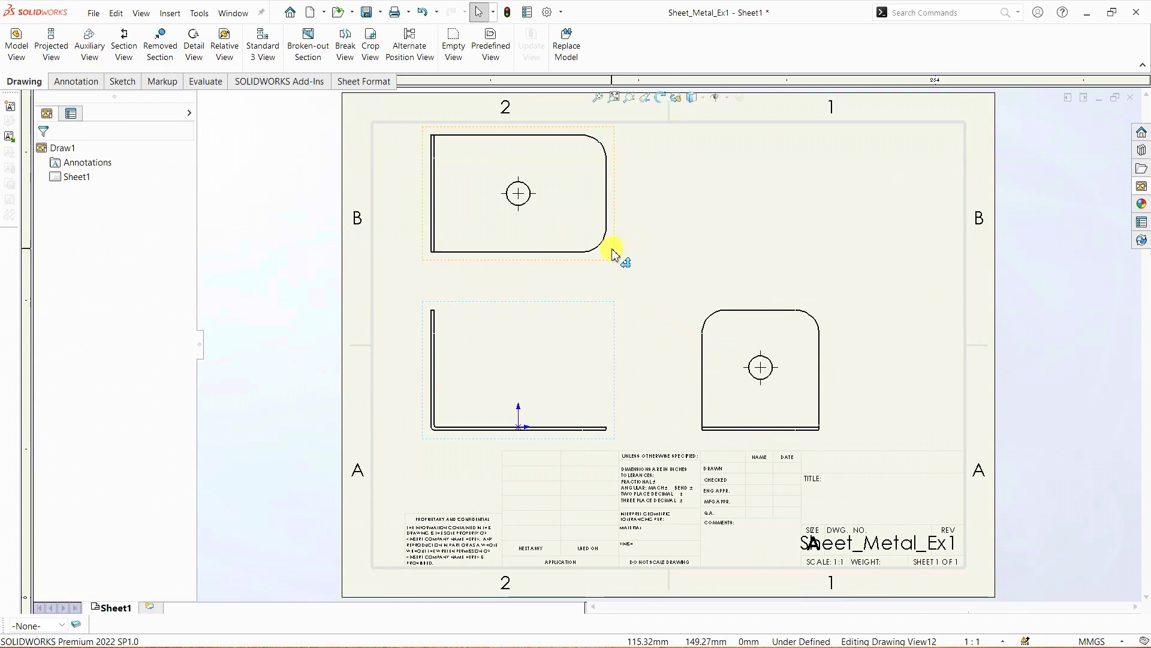
{"action": "left_click_drag", "start_coordinate": [617, 252], "coordinate": [619, 258]}
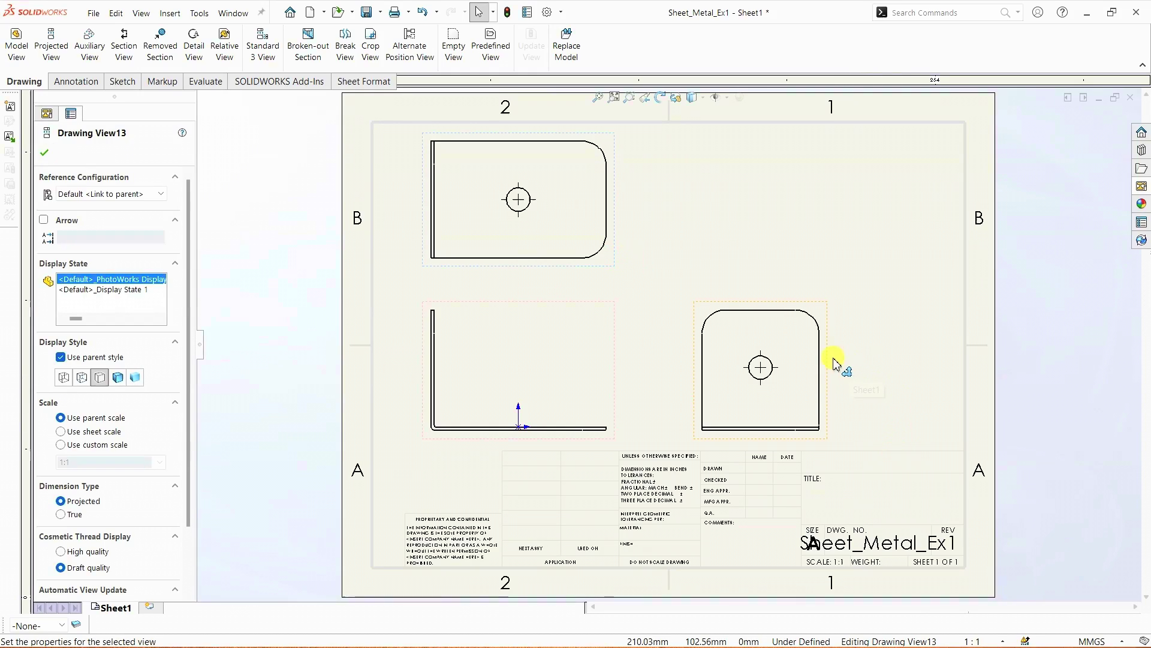
{"action": "left_click_drag", "start_coordinate": [833, 363], "coordinate": [845, 364]}
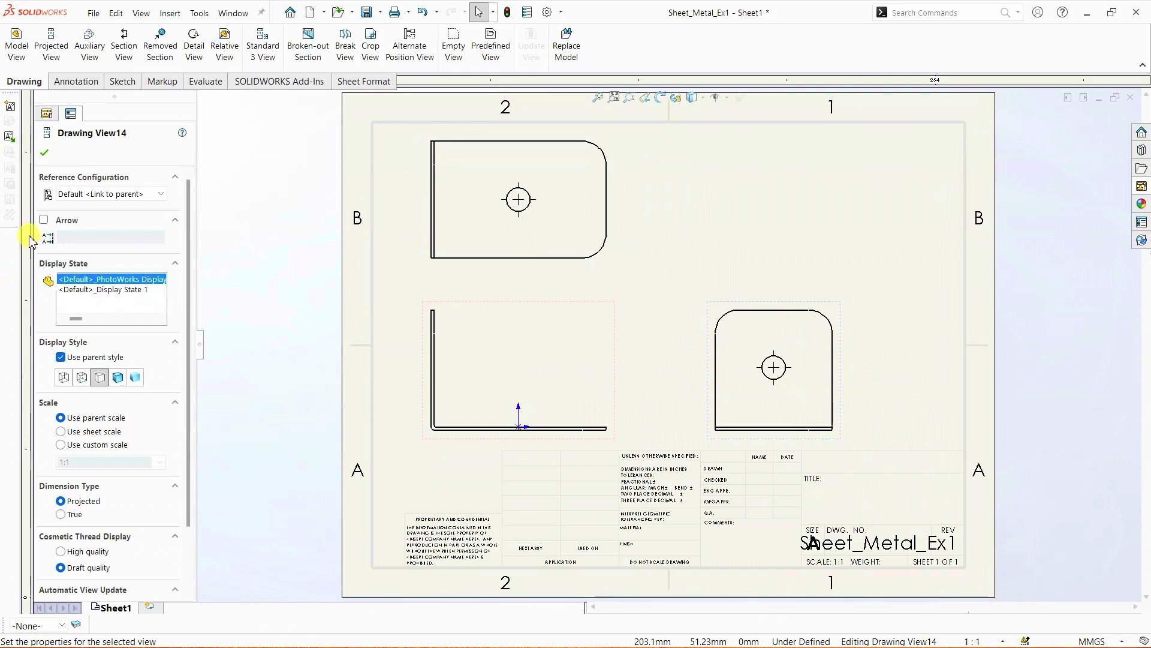
{"action": "left_click", "coordinate": [50, 155]}
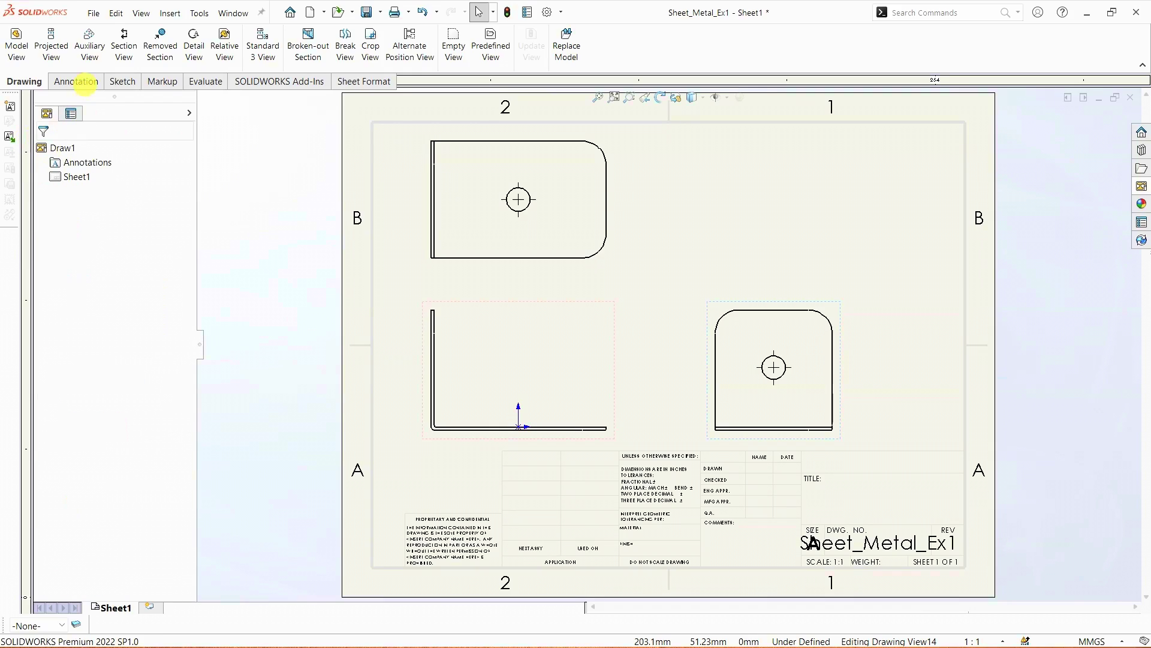
- Insert the entire model's dimensions into the top and right views with Model Items, and shift the top view down inside the border
{"action": "left_click", "coordinate": [93, 85]}
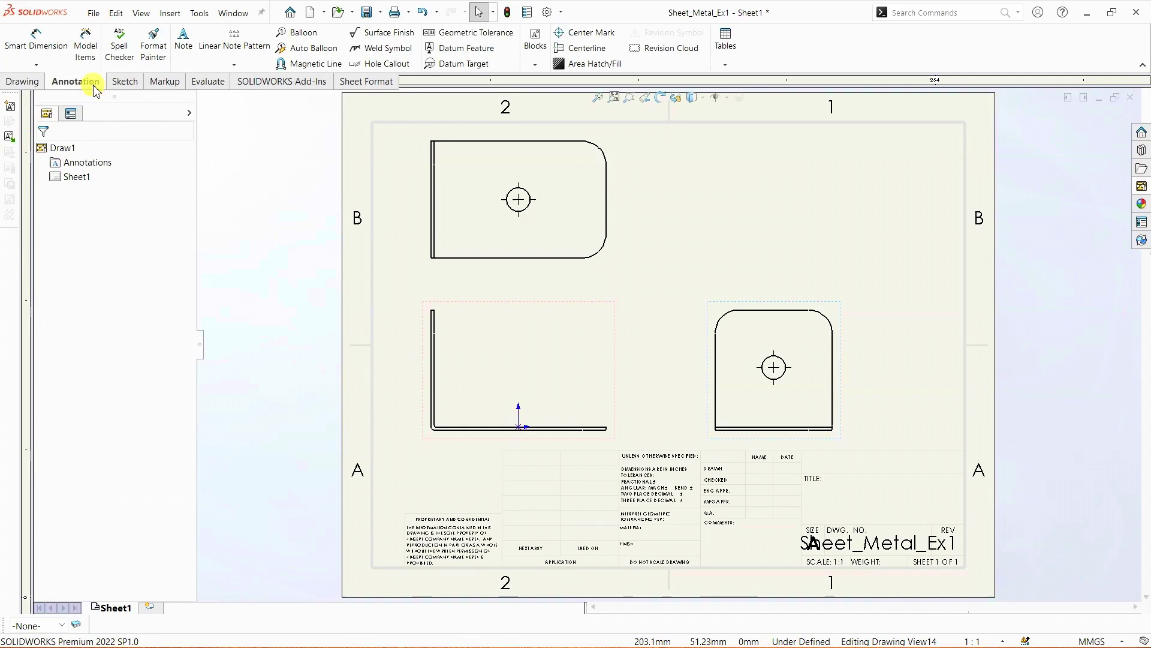
{"action": "left_click", "coordinate": [84, 45]}
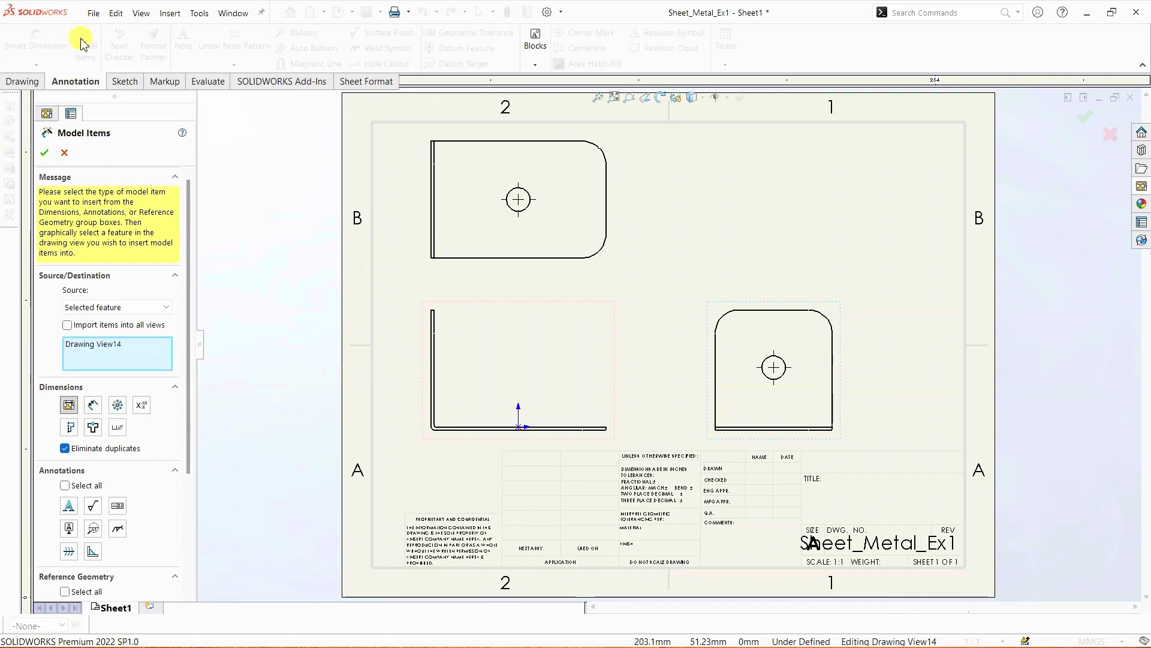
{"action": "left_click", "coordinate": [95, 307]}
{"action": "left_click", "coordinate": [101, 317]}
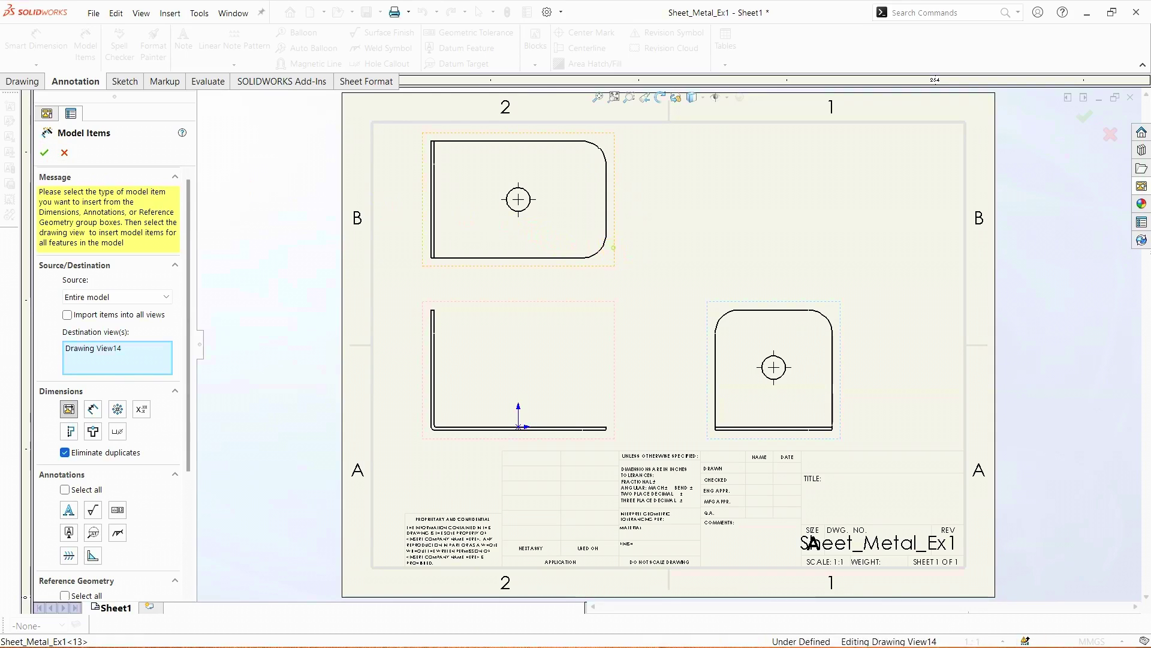
{"action": "left_click", "coordinate": [609, 251]}
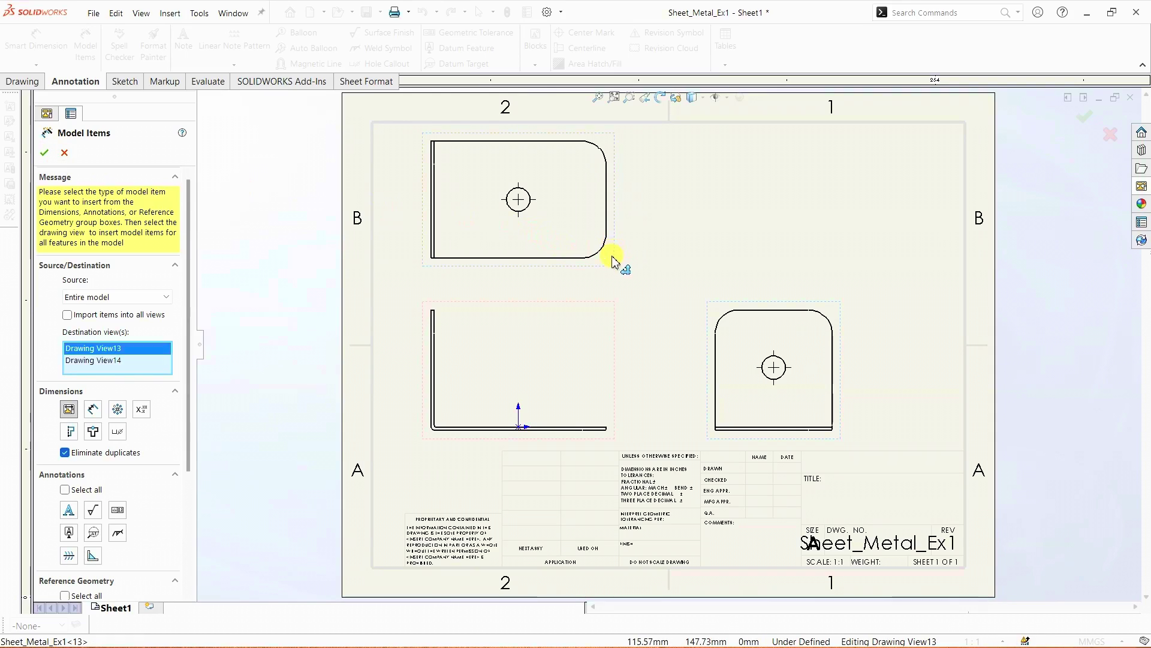
{"action": "left_click", "coordinate": [817, 303]}
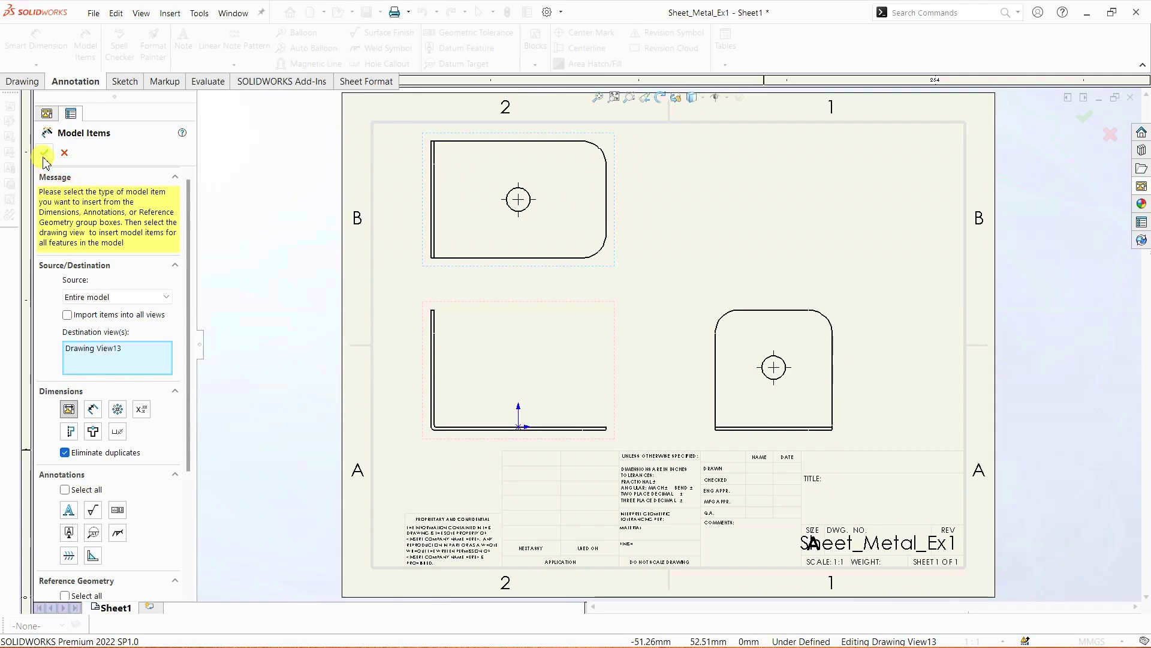
{"action": "left_click", "coordinate": [840, 330]}
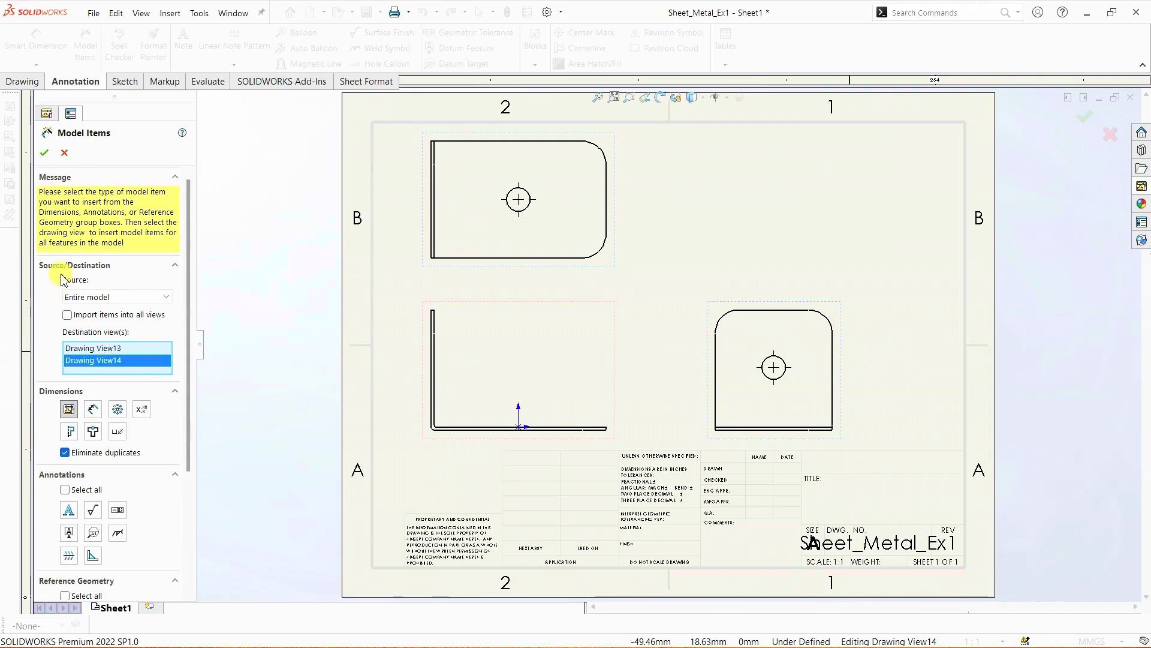
{"action": "left_click", "coordinate": [49, 155]}
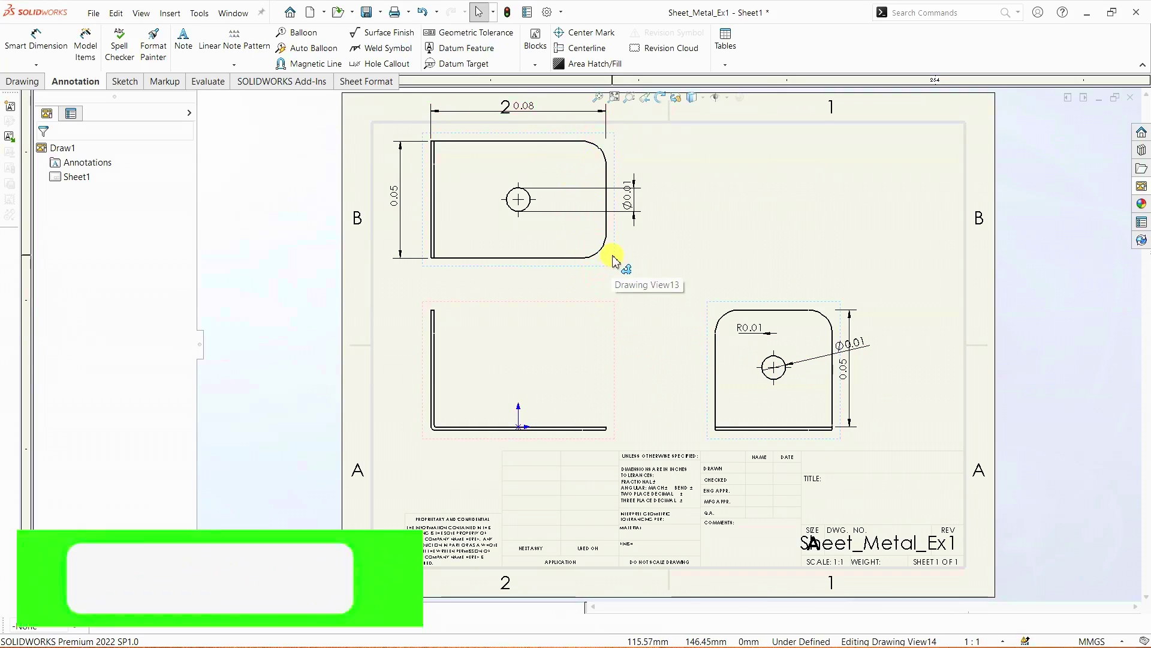
{"action": "left_click_drag", "start_coordinate": [613, 262], "coordinate": [616, 286]}
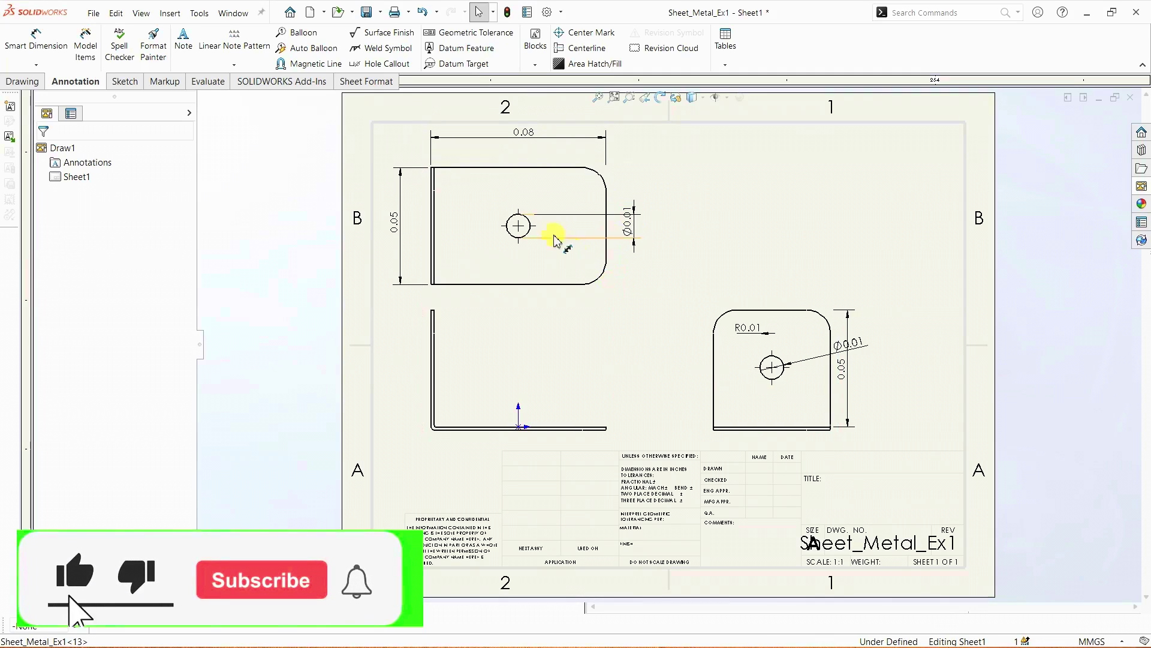
- Set the mass/section length precision to .12 in the drawing's MMGS document units and apply the unit settings
{"action": "left_click", "coordinate": [543, 14]}
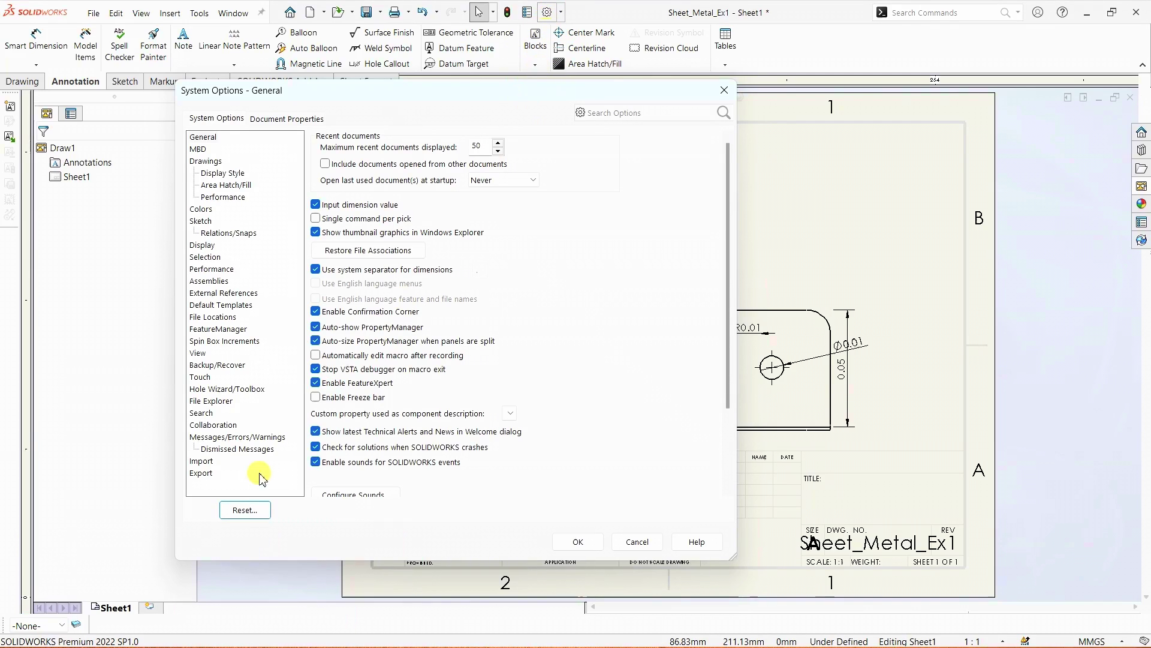
{"action": "left_click", "coordinate": [285, 118]}
{"action": "left_click", "coordinate": [200, 281]}
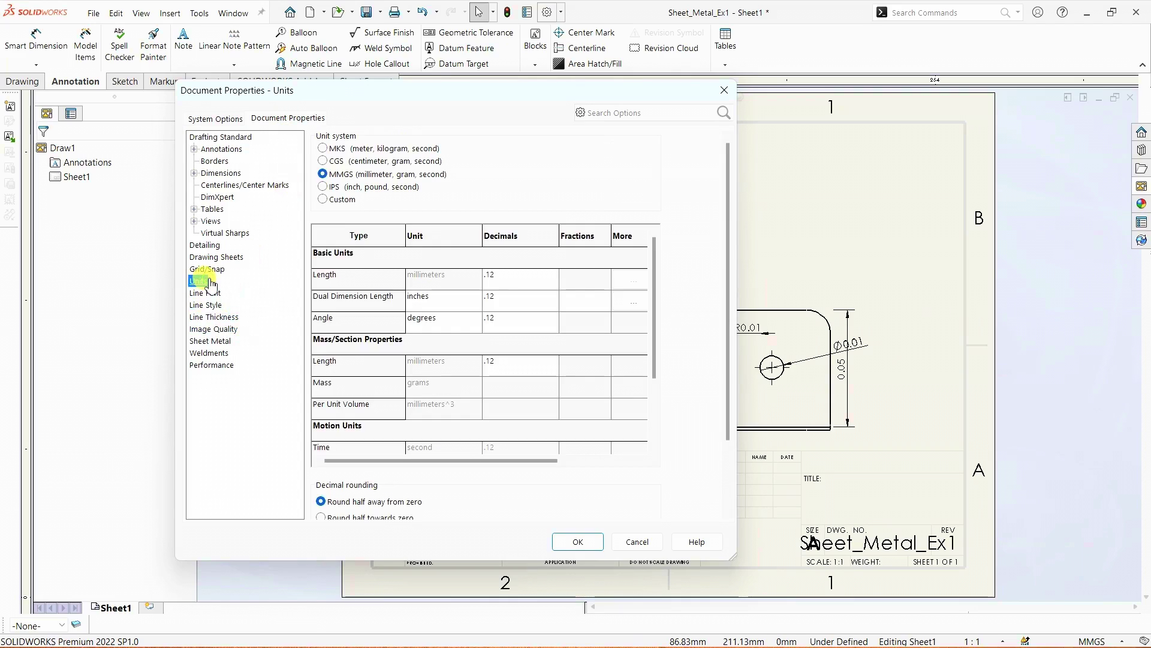
{"action": "left_click", "coordinate": [549, 361]}
{"action": "left_click", "coordinate": [505, 397]}
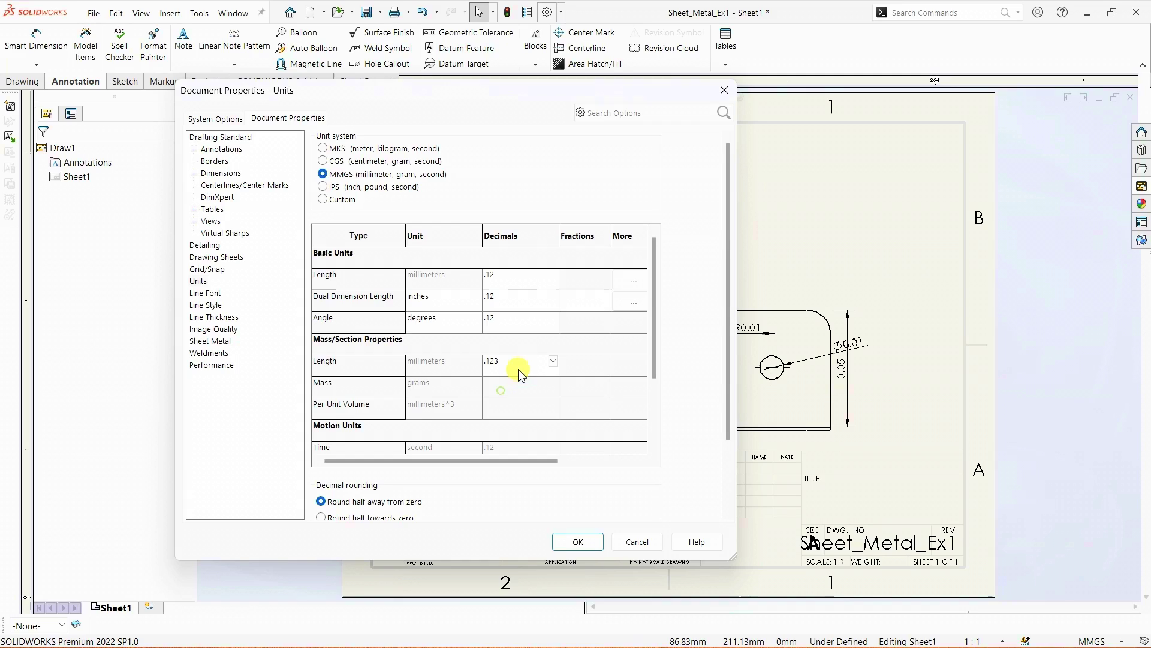
{"action": "left_click", "coordinate": [553, 361]}
{"action": "scroll", "coordinate": [500, 400], "scroll_direction": "up", "scroll_amount": 1}
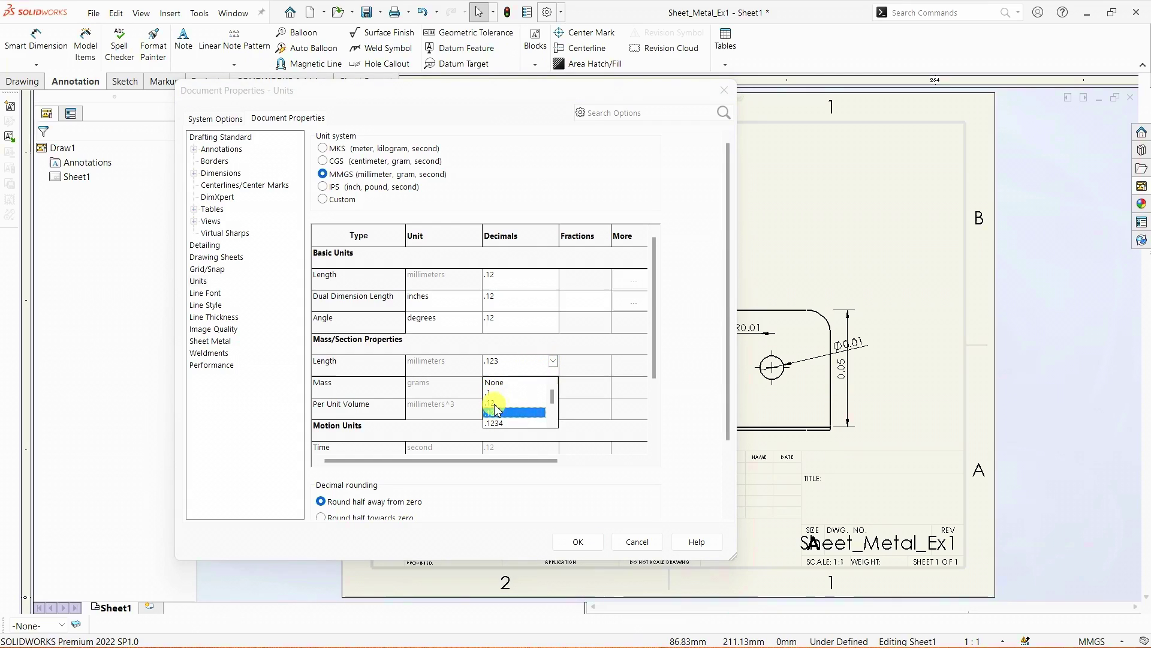
{"action": "left_click", "coordinate": [494, 403]}
{"action": "left_click", "coordinate": [576, 542]}
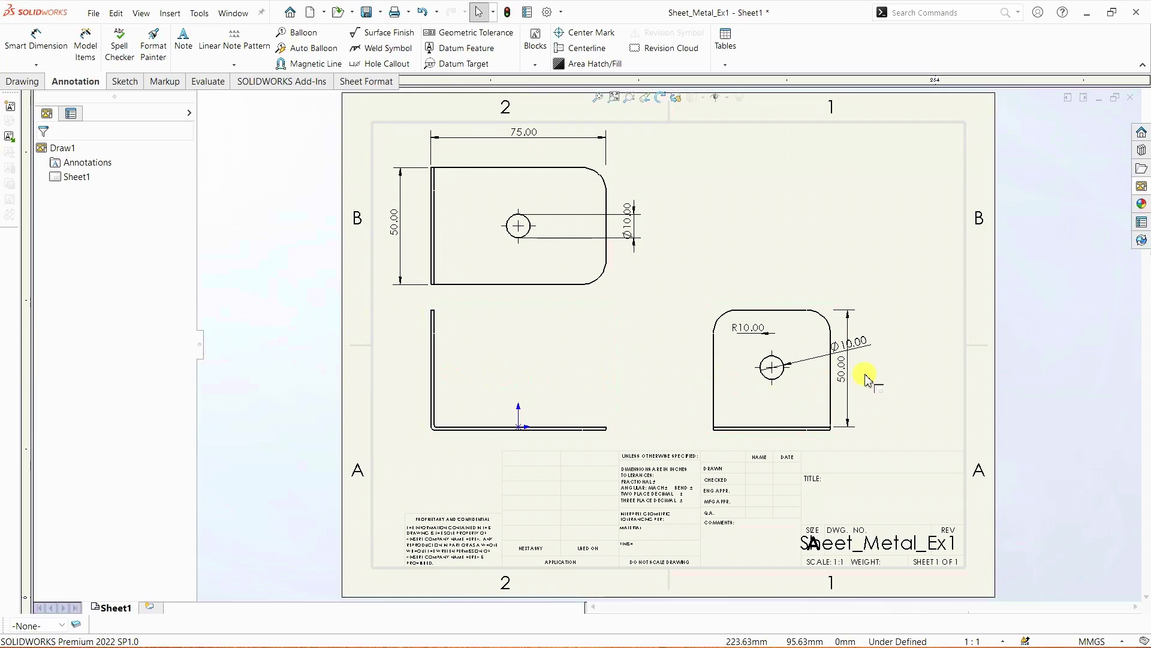
- In the right view, move the hole's diameter dimension outside the left edge and delete the corner radius dimension placed inside the outline
{"action": "mouse_move", "coordinate": [866, 348]}
{"action": "left_mouse_down"}
{"action": "mouse_move", "coordinate": [789, 316]}
{"action": "mouse_move", "coordinate": [688, 323]}
{"action": "mouse_move", "coordinate": [679, 344]}
{"action": "left_mouse_up"}
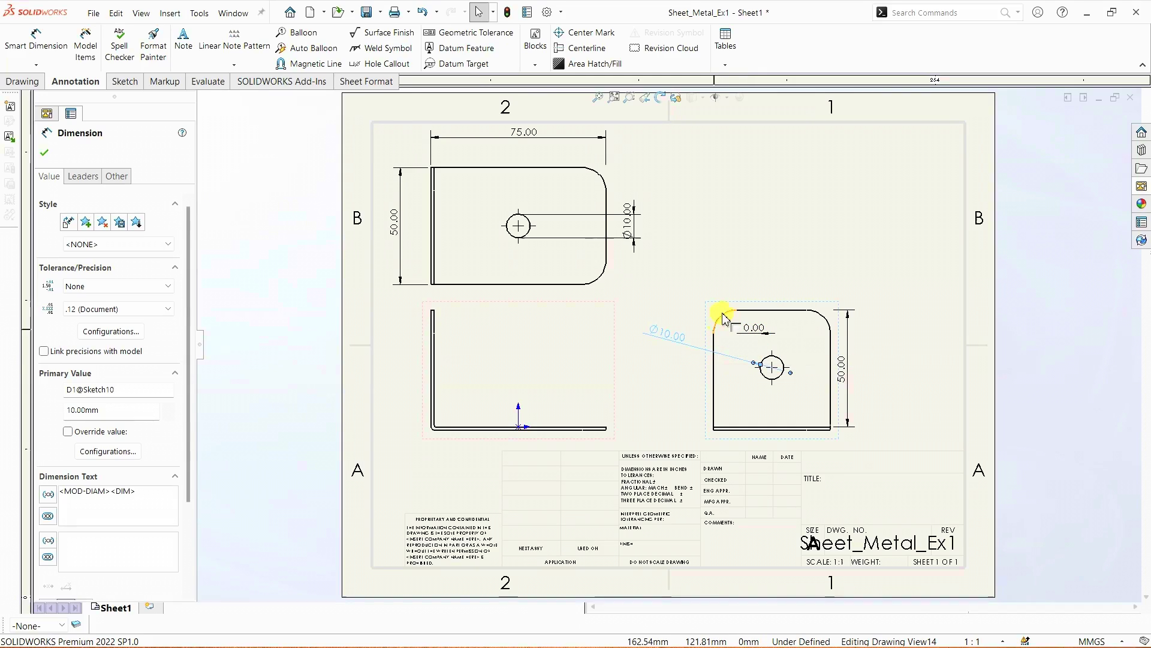
{"action": "left_click", "coordinate": [768, 338]}
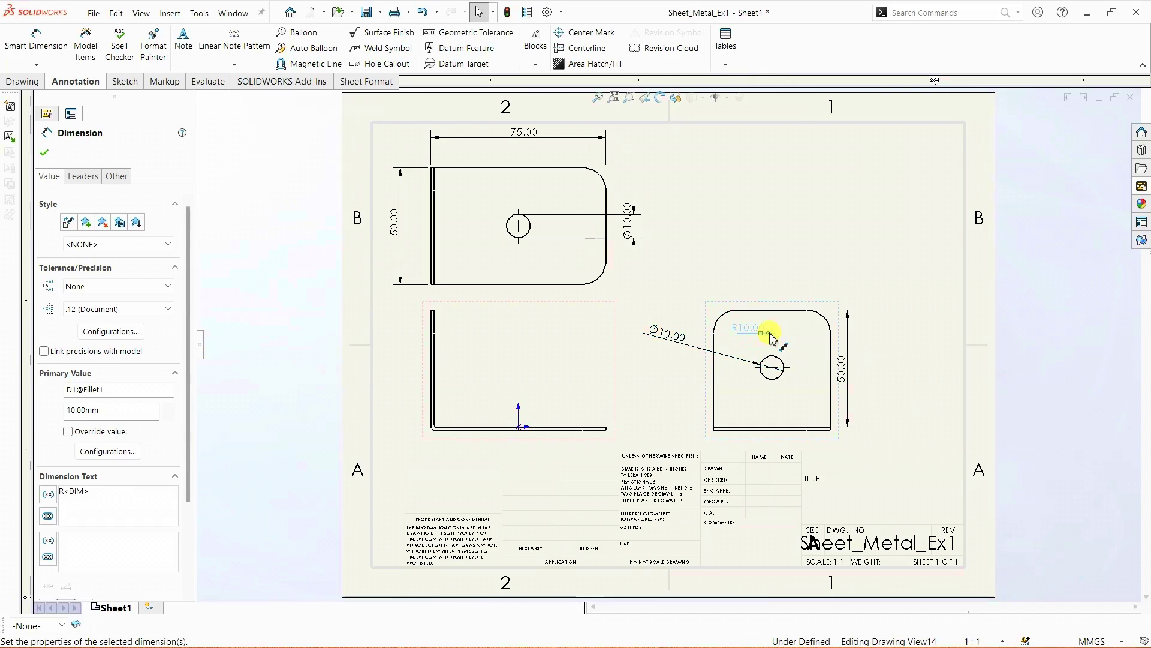
{"action": "key", "text": "Delete"}
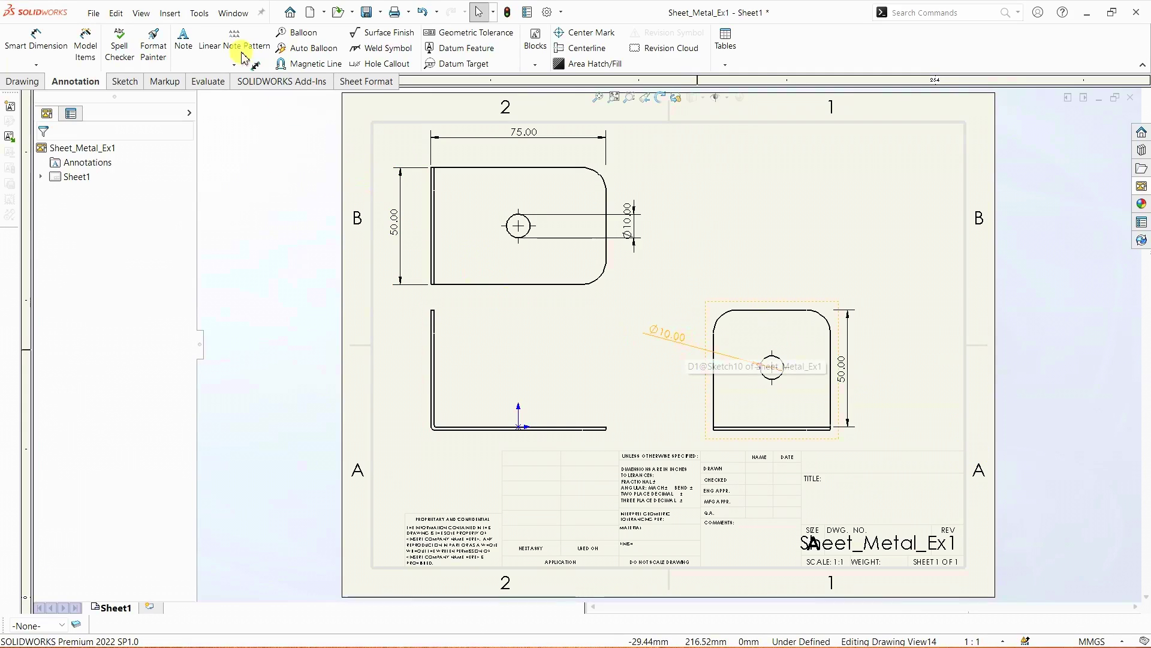
- Dimension the right view's upper-left corner radius outside the outline, and shift the top view's hole diameter text above its extension lines
{"action": "left_click", "coordinate": [35, 48]}
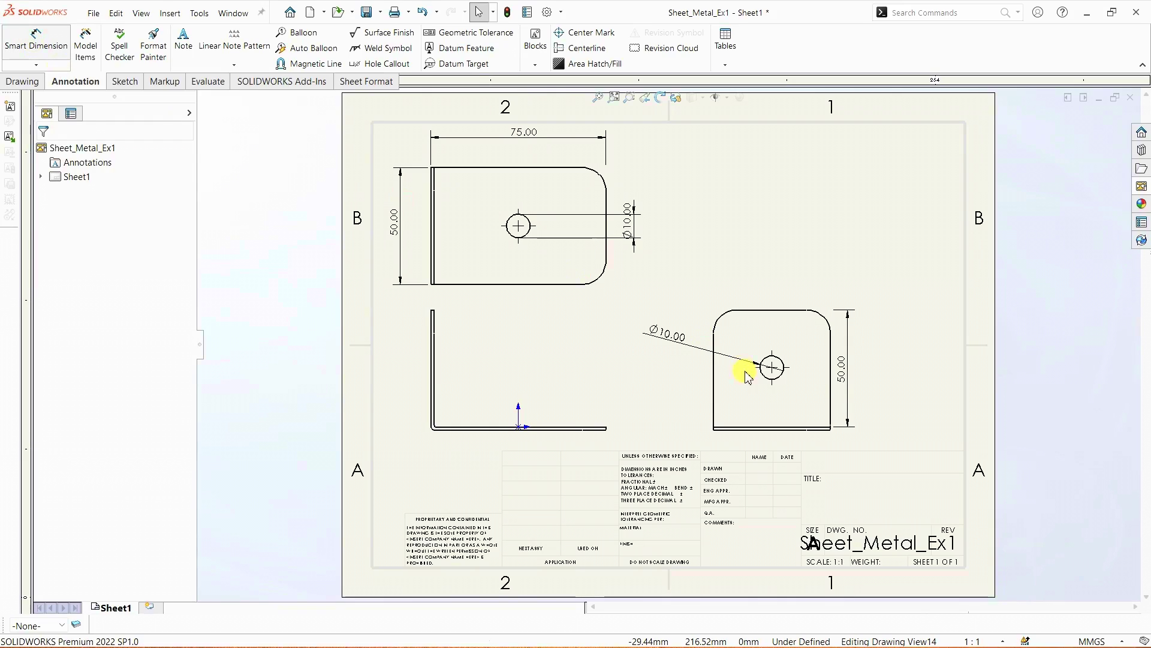
{"action": "left_click", "coordinate": [725, 320]}
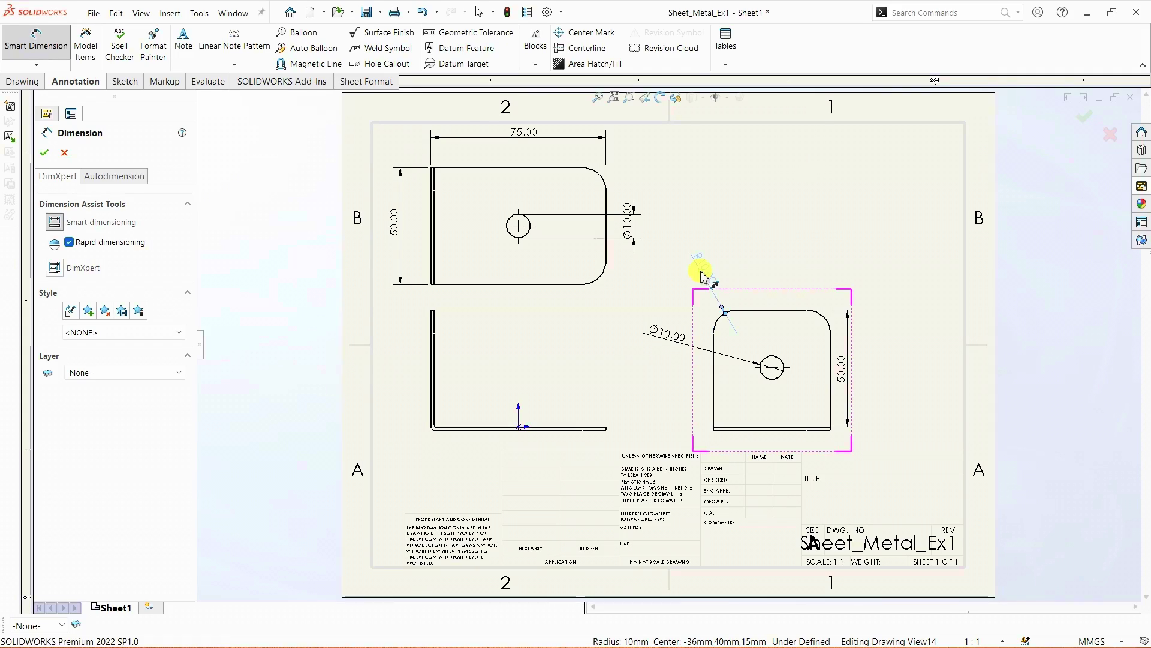
{"action": "left_click", "coordinate": [702, 276]}
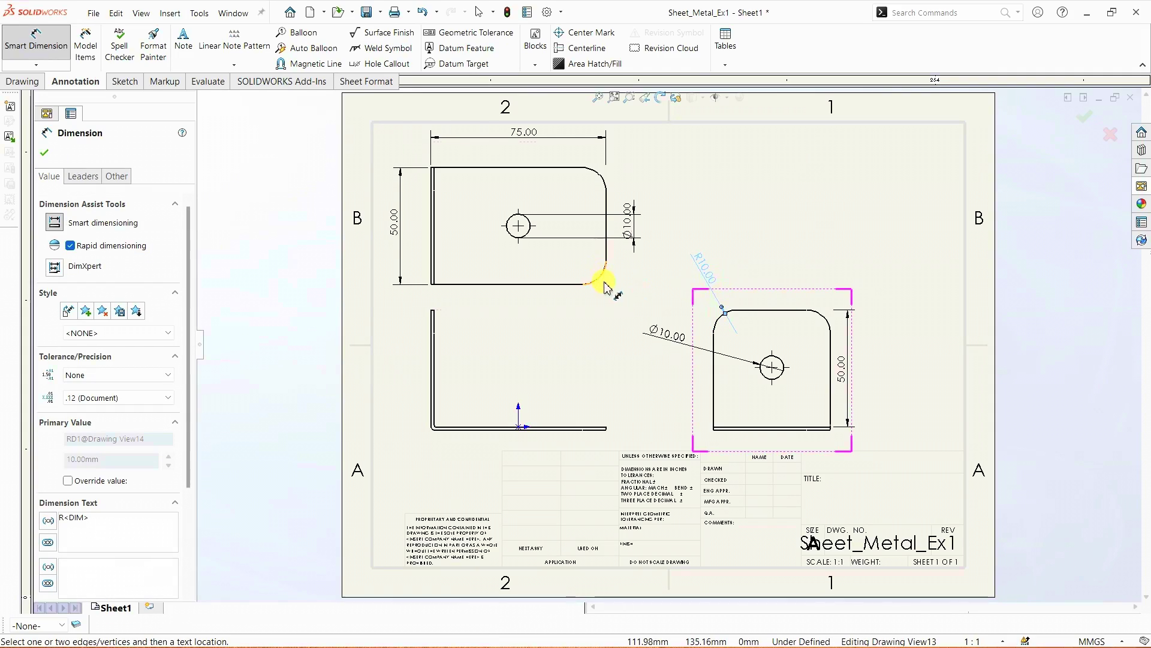
{"action": "key", "text": "Escape"}
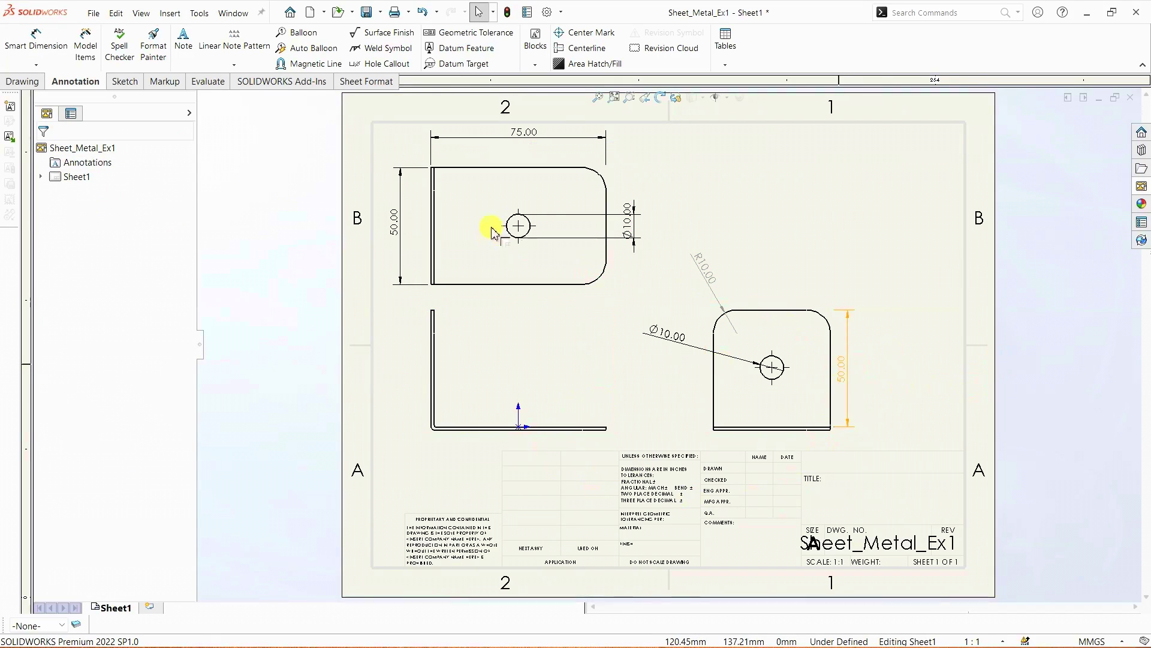
{"action": "left_click_drag", "start_coordinate": [629, 228], "coordinate": [631, 193]}
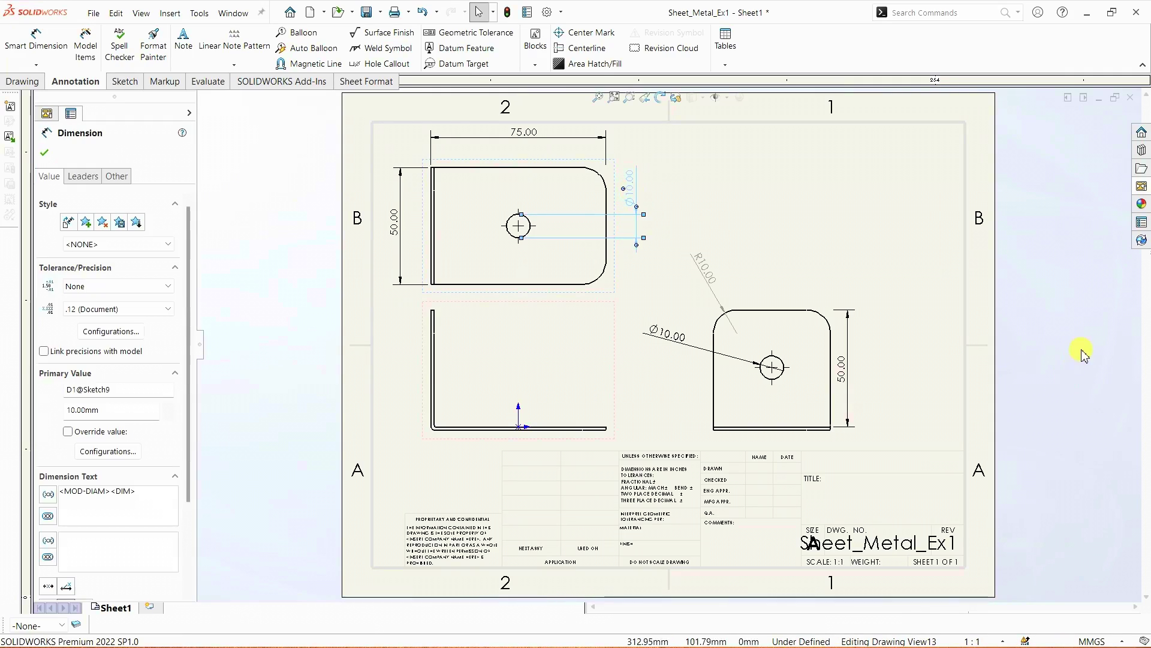
- Place an isometric view of Sheet_Metal_Ex1 in the empty upper-right area of the drawing sheet
{"action": "left_click", "coordinate": [1141, 187]}
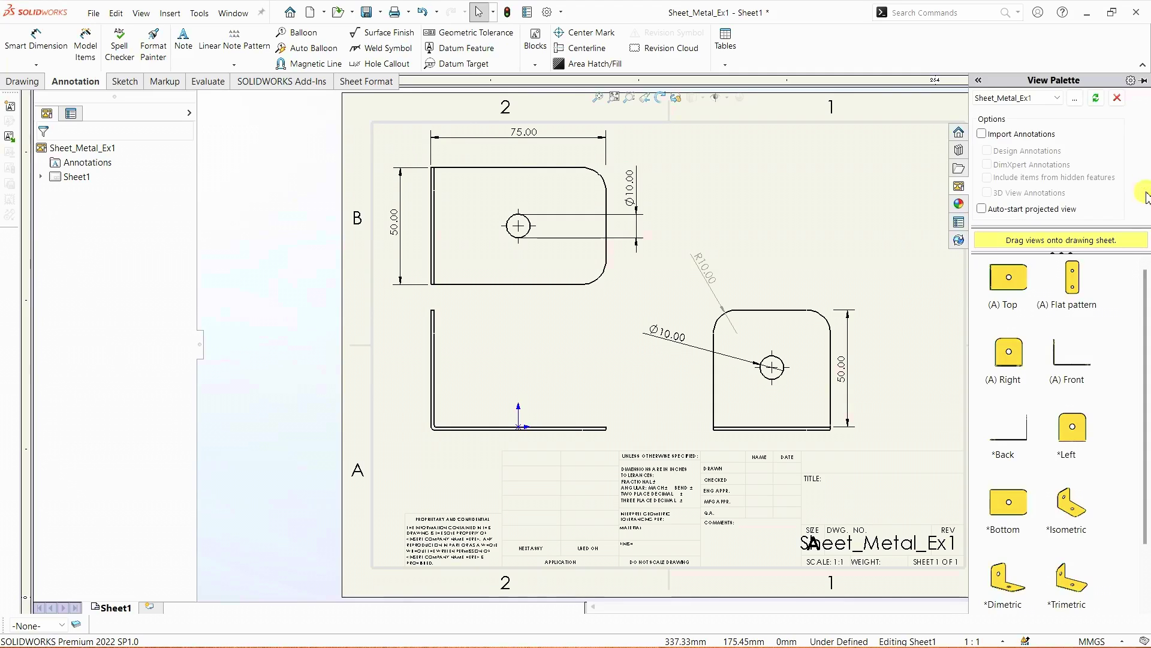
{"action": "scroll", "coordinate": [1035, 396], "scroll_direction": "down", "scroll_amount": 1}
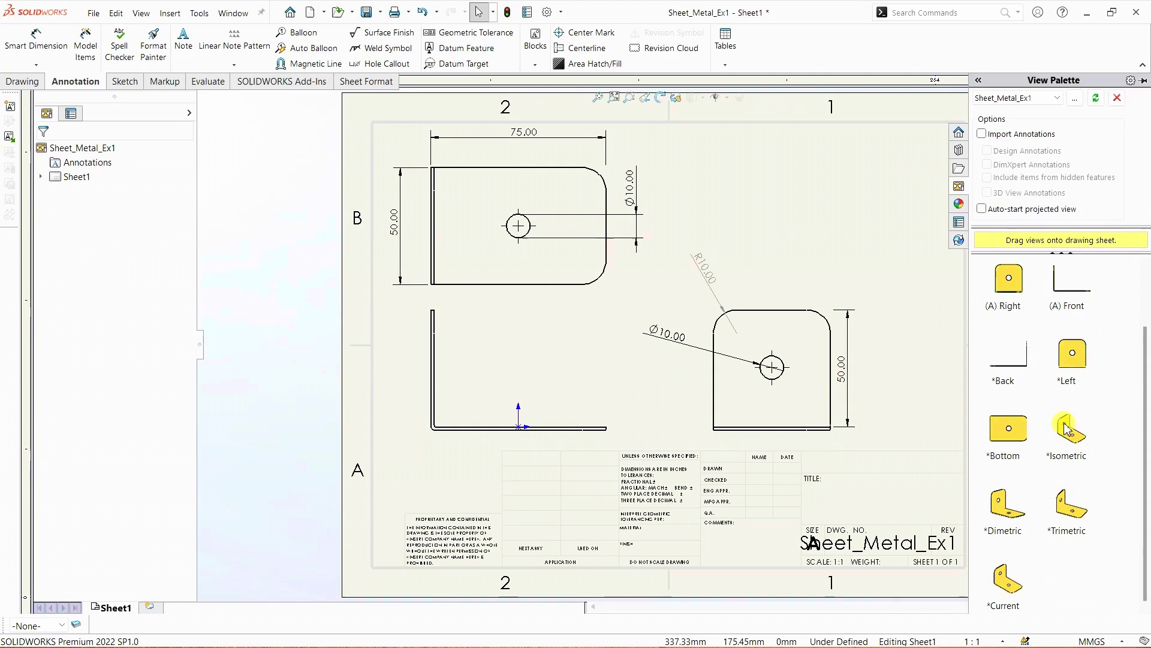
{"action": "left_click", "coordinate": [1066, 447]}
{"action": "mouse_move", "coordinate": [1074, 451]}
{"action": "left_mouse_down"}
{"action": "mouse_move", "coordinate": [966, 319]}
{"action": "mouse_move", "coordinate": [881, 239]}
{"action": "mouse_move", "coordinate": [841, 220]}
{"action": "left_mouse_up"}
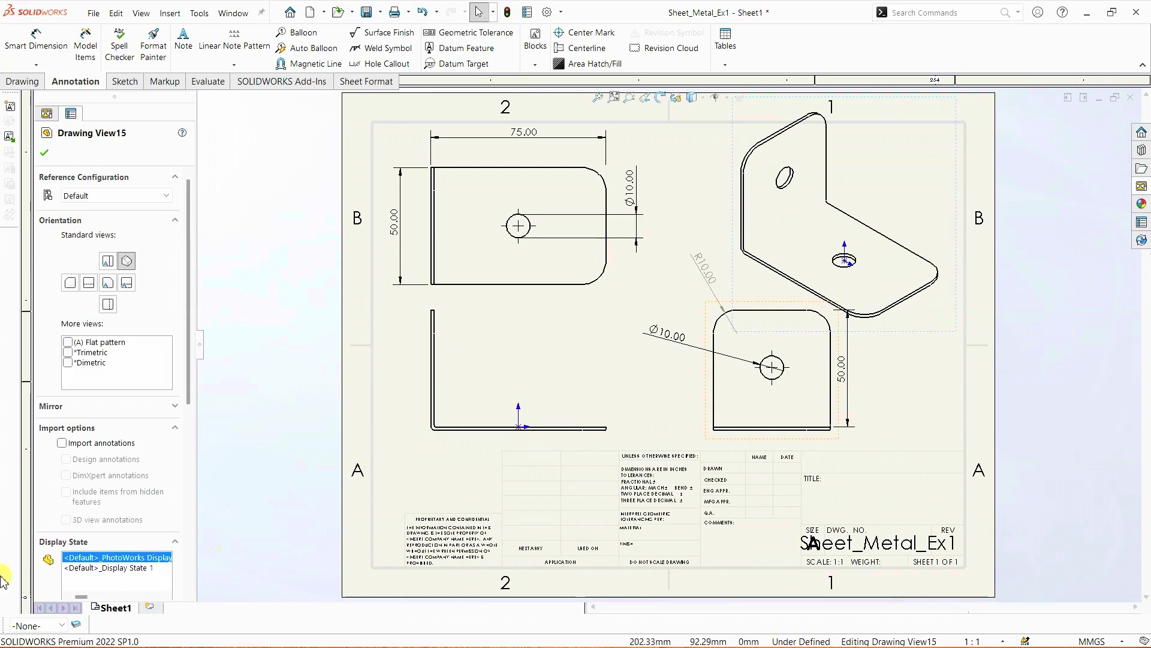
- Set the isometric view to a custom scale of 1:1.25
{"action": "left_click_drag", "start_coordinate": [186, 380], "coordinate": [186, 530]}
{"action": "left_click", "coordinate": [66, 441]}
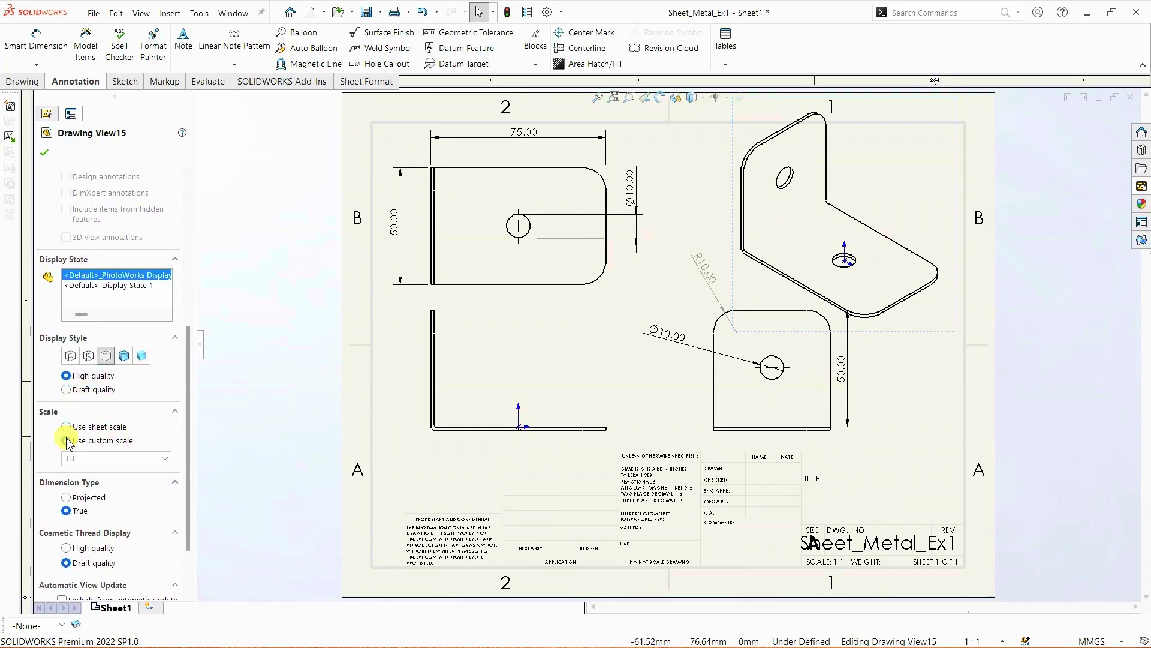
{"action": "left_click", "coordinate": [84, 457]}
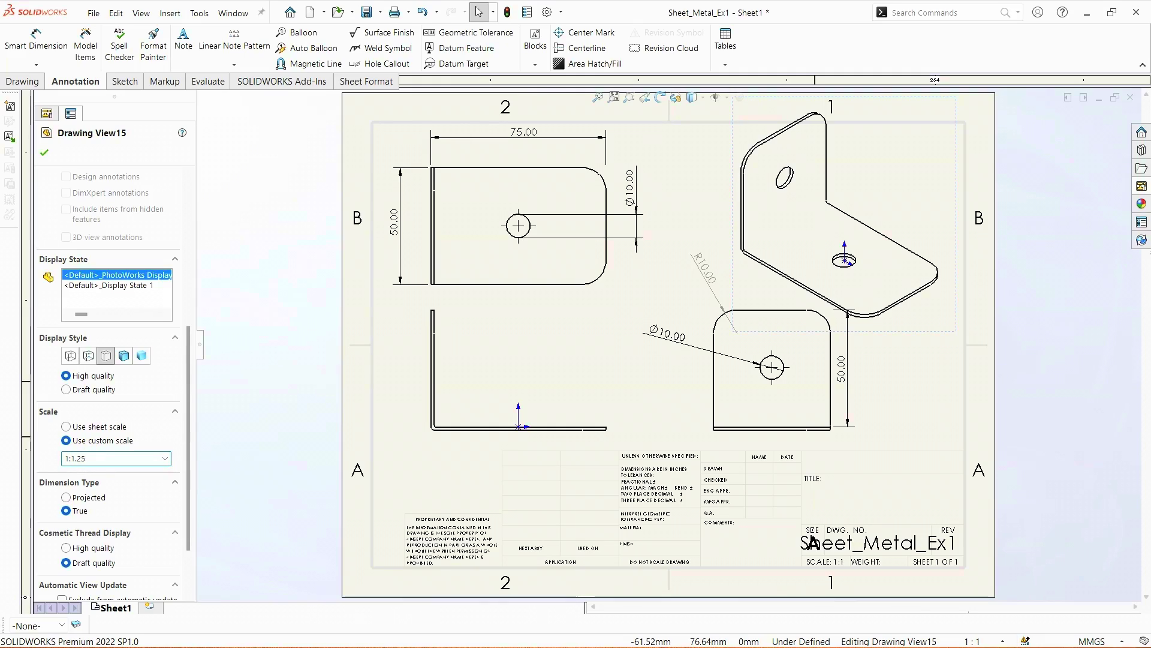
{"action": "left_click", "coordinate": [76, 456]}
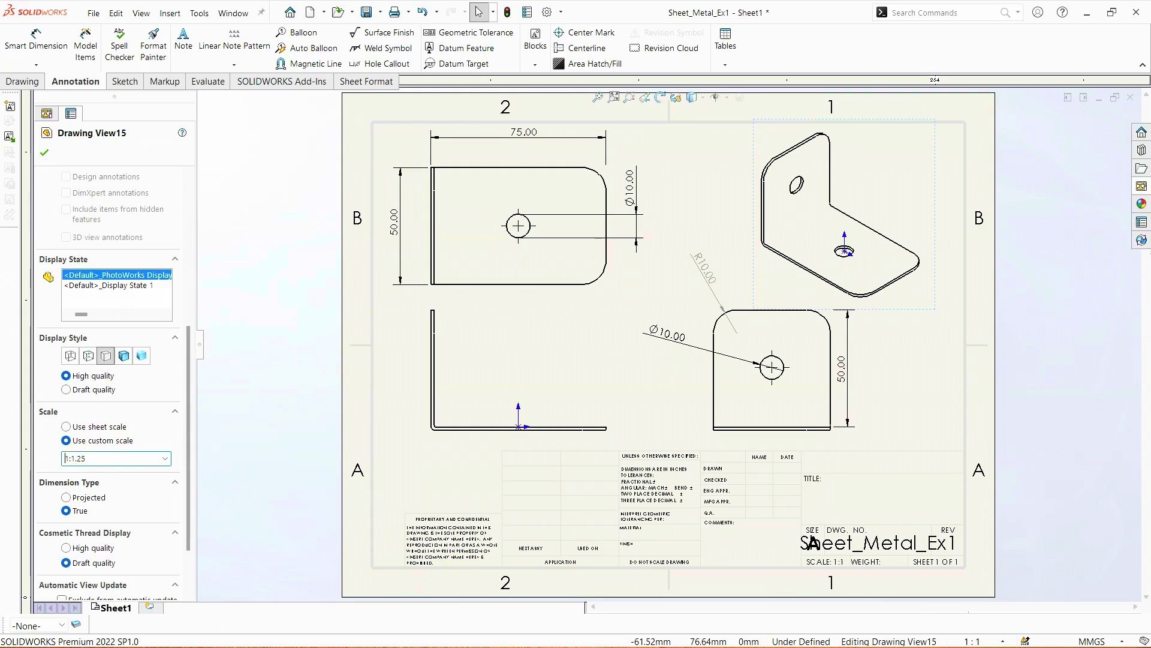
{"action": "left_click", "coordinate": [44, 153]}
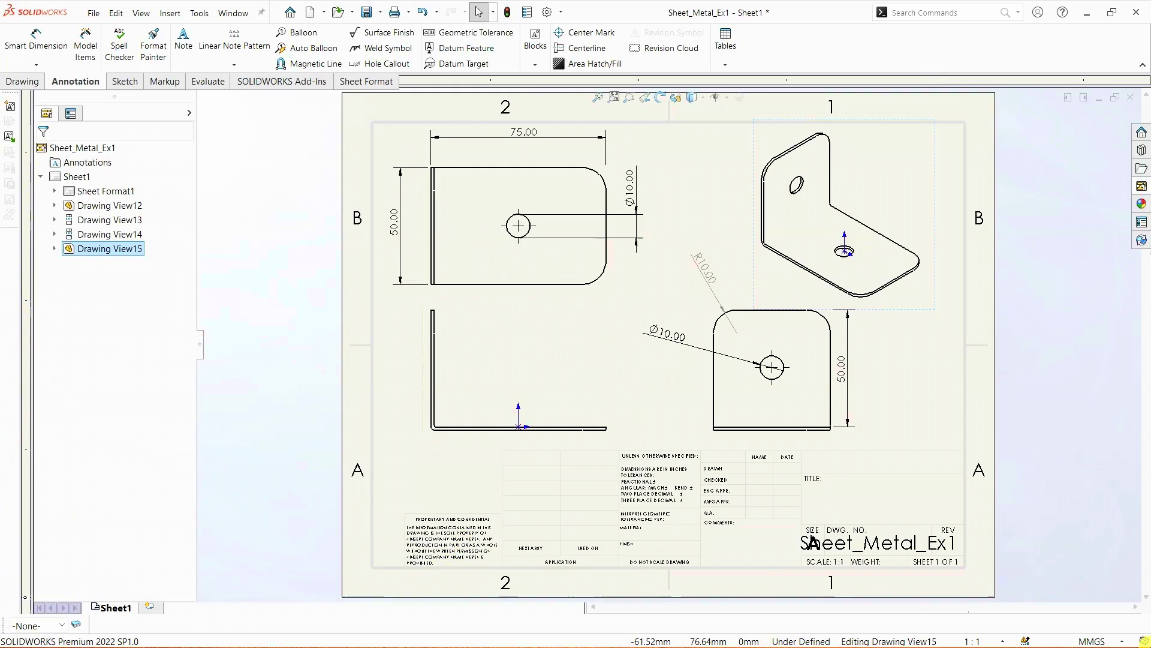
- Change the isometric view's display style to Shaded With Edges
{"action": "left_click", "coordinate": [933, 214]}
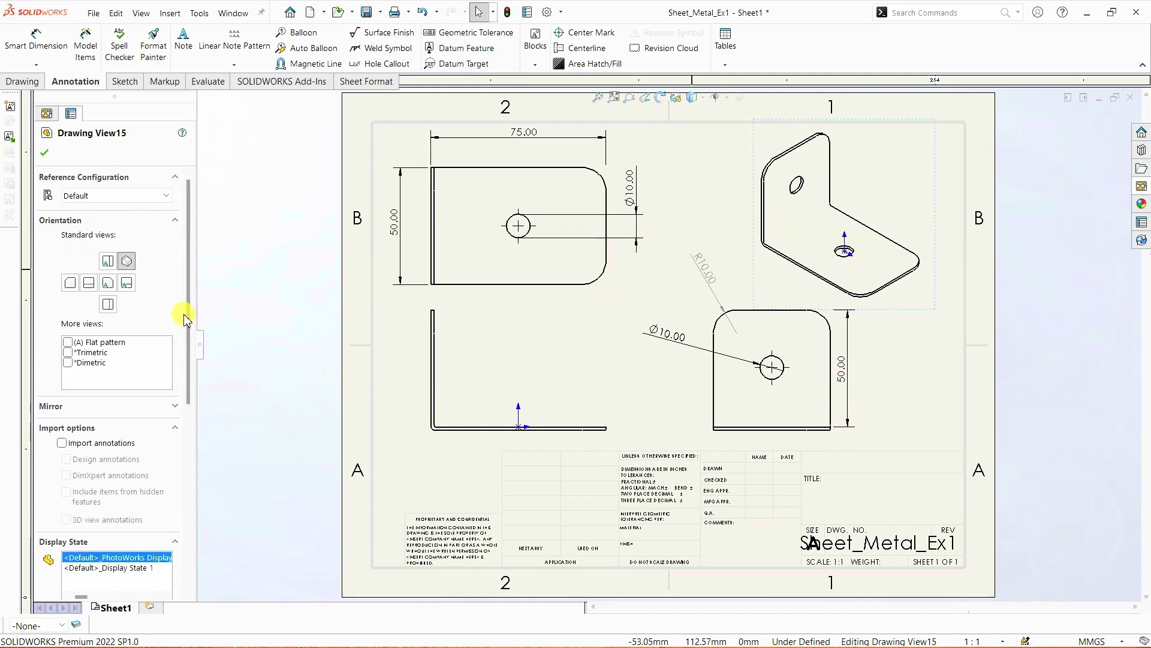
{"action": "left_click_drag", "start_coordinate": [188, 303], "coordinate": [187, 439]}
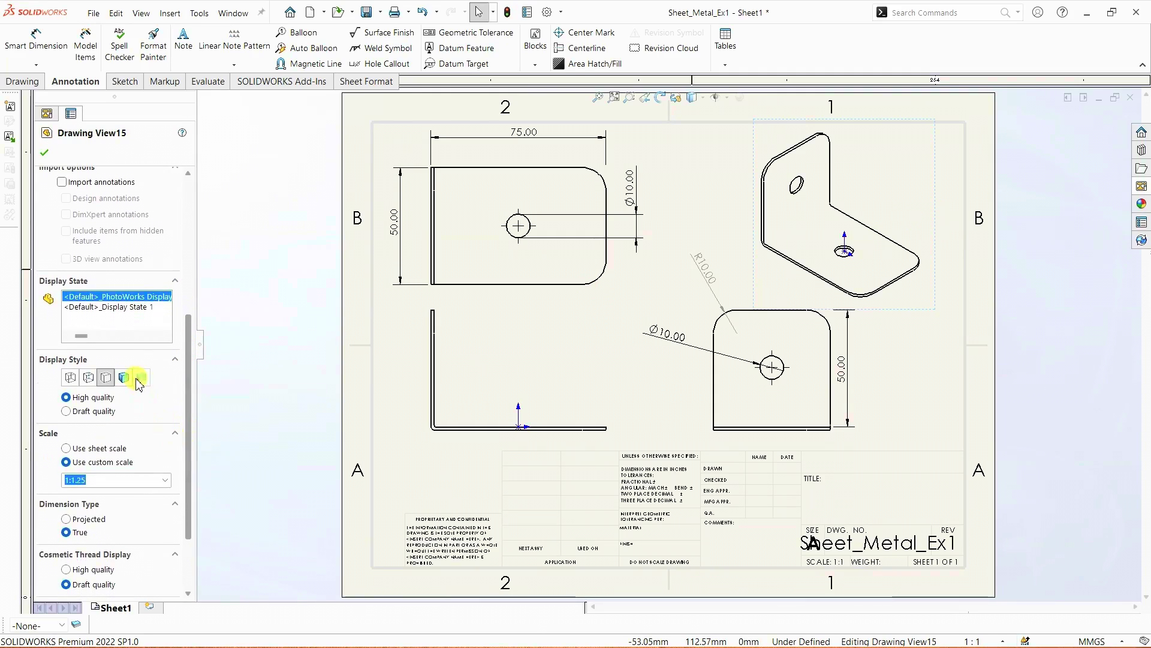
{"action": "left_click", "coordinate": [124, 377]}
{"action": "left_click", "coordinate": [43, 153]}
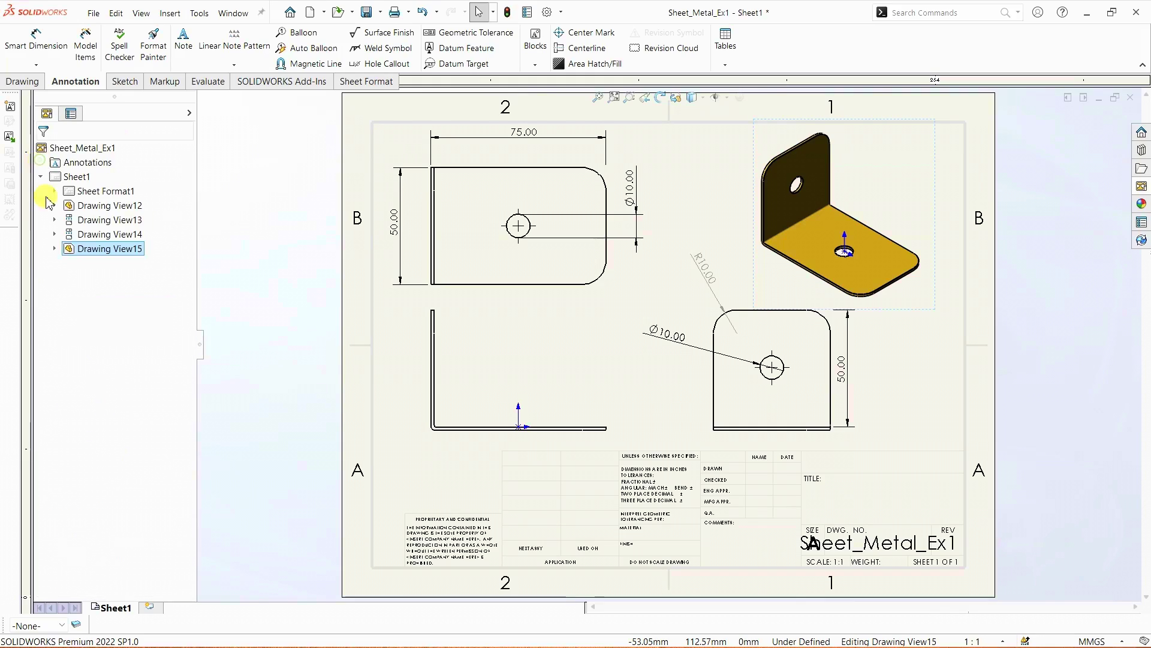
{"action": "left_click", "coordinate": [278, 264]}
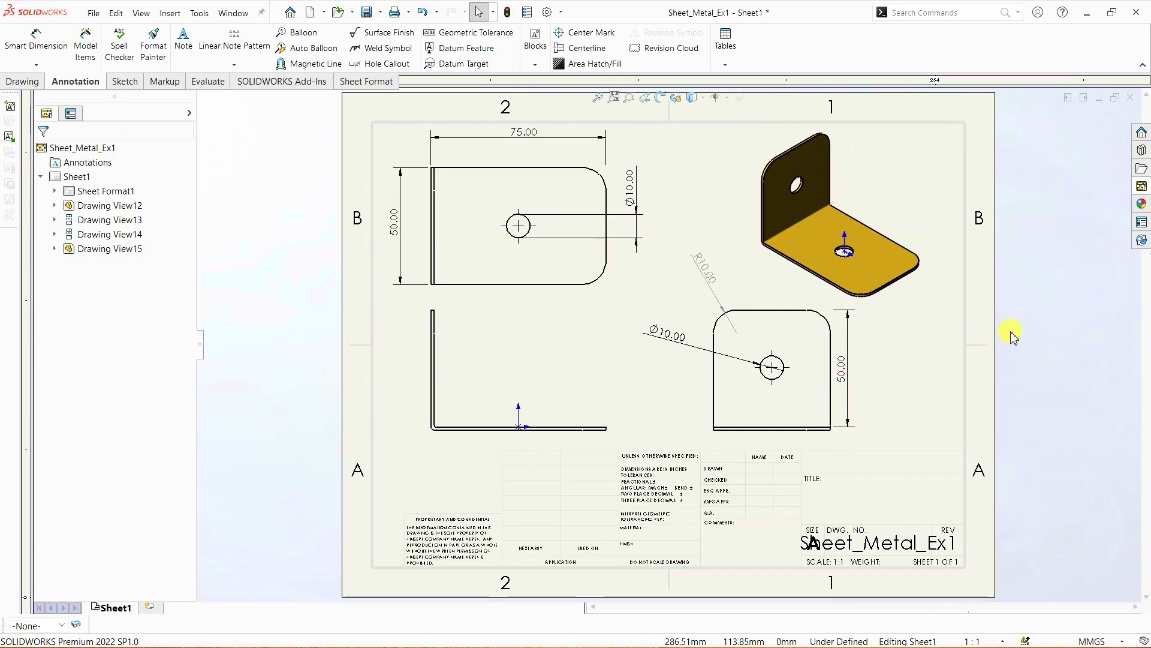
- Save the drawing and switch to the Sheet_Metal_Ex1 part window with the sheet metal commands displayed
{"action": "left_click", "coordinate": [364, 15]}
{"action": "left_click", "coordinate": [289, 254]}
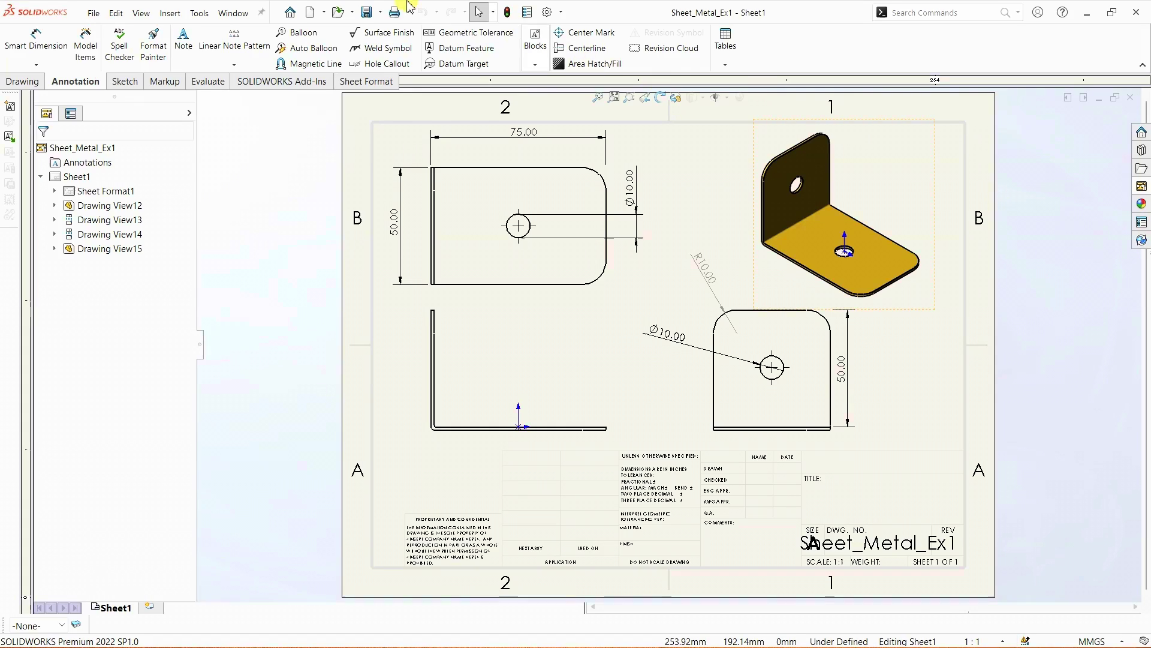
{"action": "left_click", "coordinate": [233, 13]}
{"action": "left_click", "coordinate": [270, 131]}
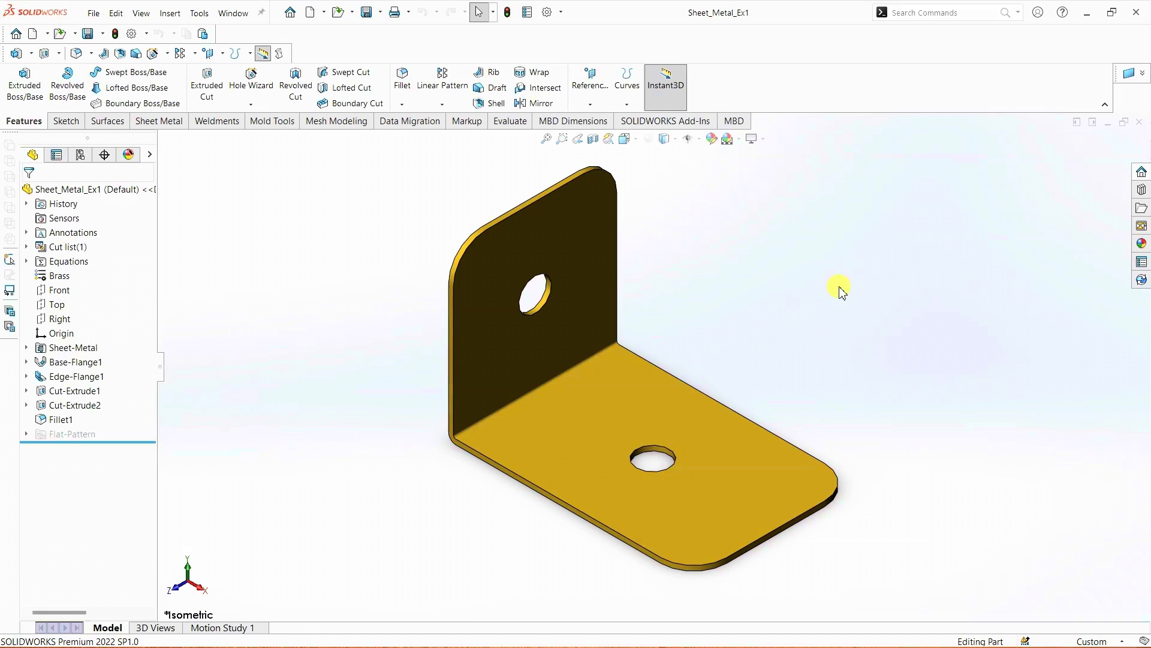
{"action": "left_click", "coordinate": [161, 120]}
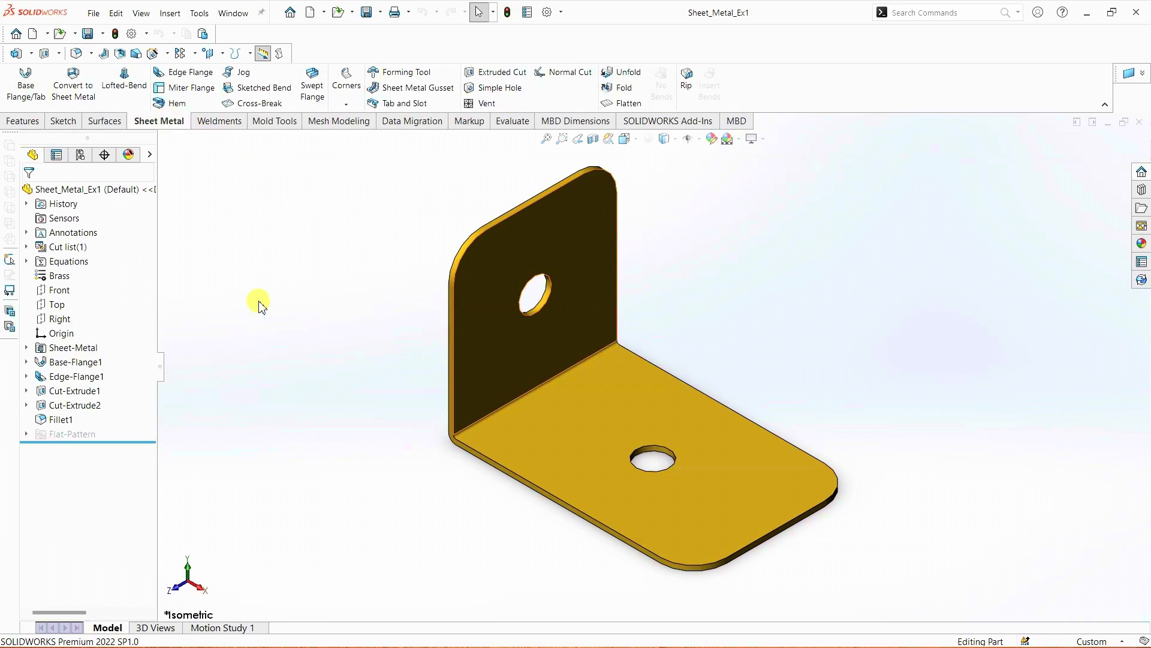